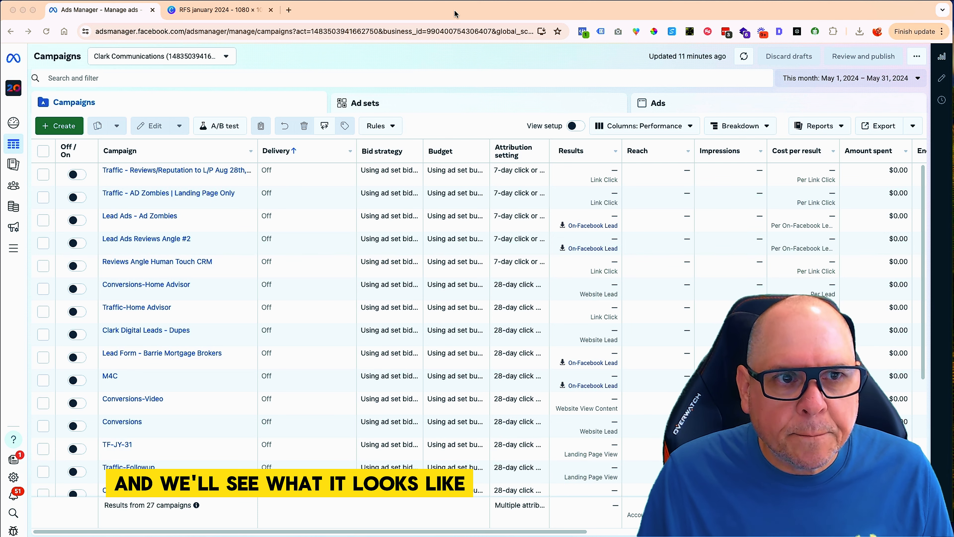
- Search Google for "facebook ads manager" in a new browser tab, view the Facebook Business Manager result, and close that tab
{"action": "left_click", "coordinate": [292, 14]}
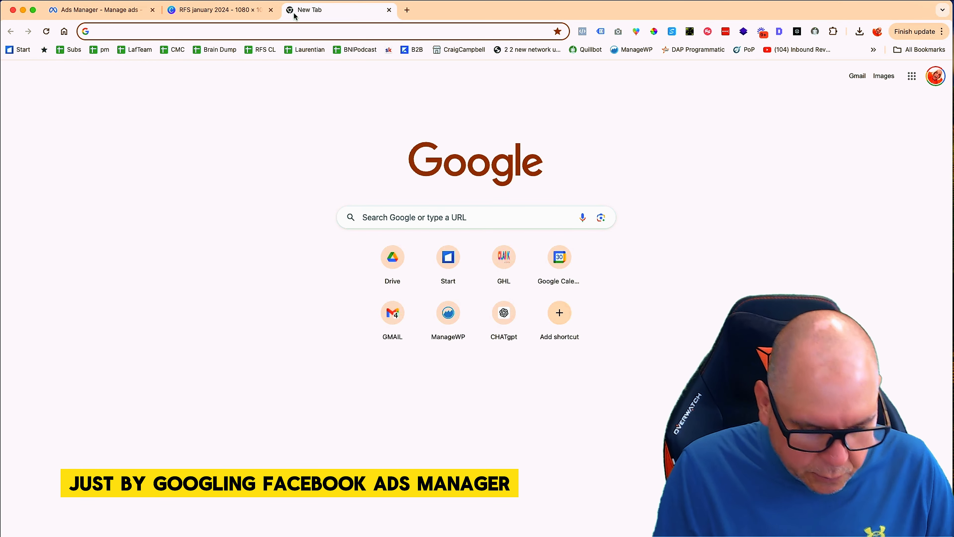
{"action": "type", "text": "facebook ads "}
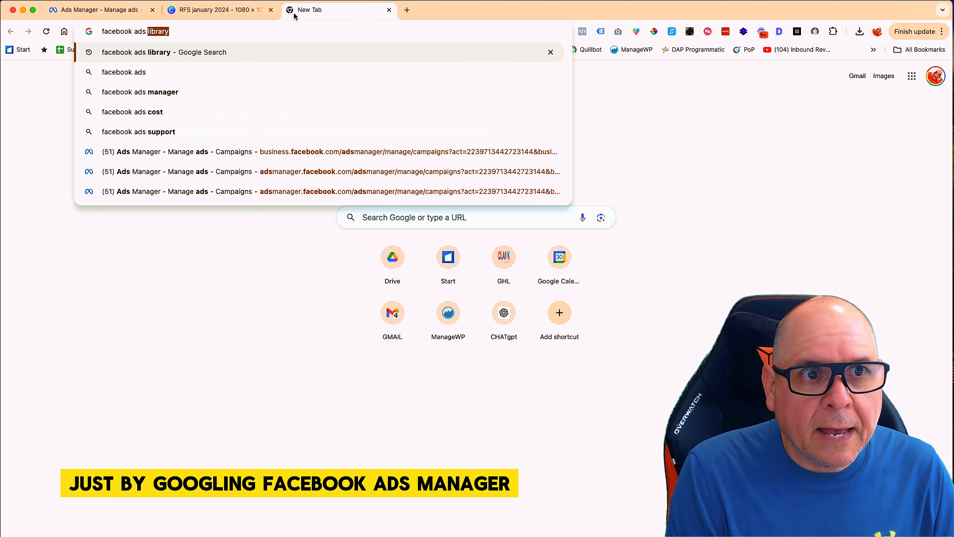
{"action": "type", "text": "manager"}
{"action": "key", "text": "Return"}
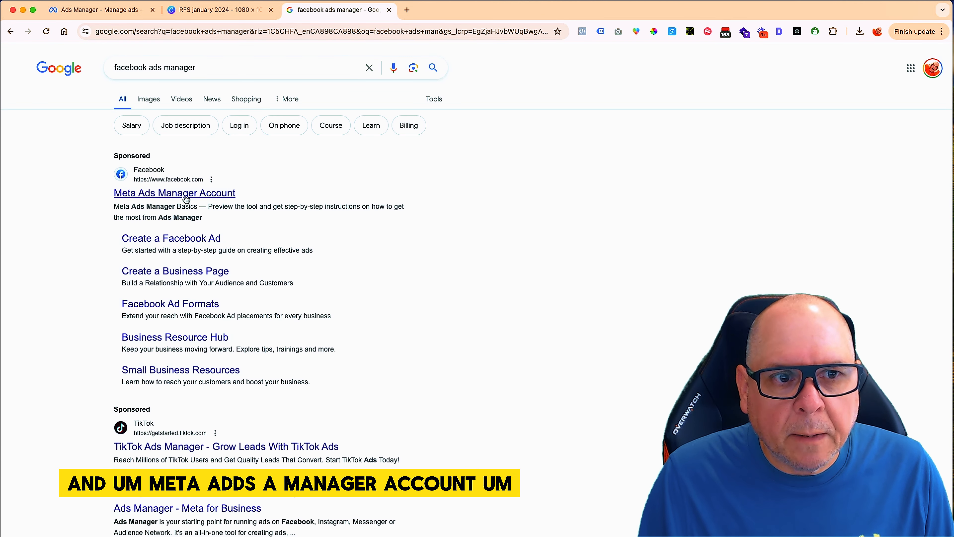
{"action": "scroll", "coordinate": [407, 354], "scroll_direction": "down", "scroll_amount": 2}
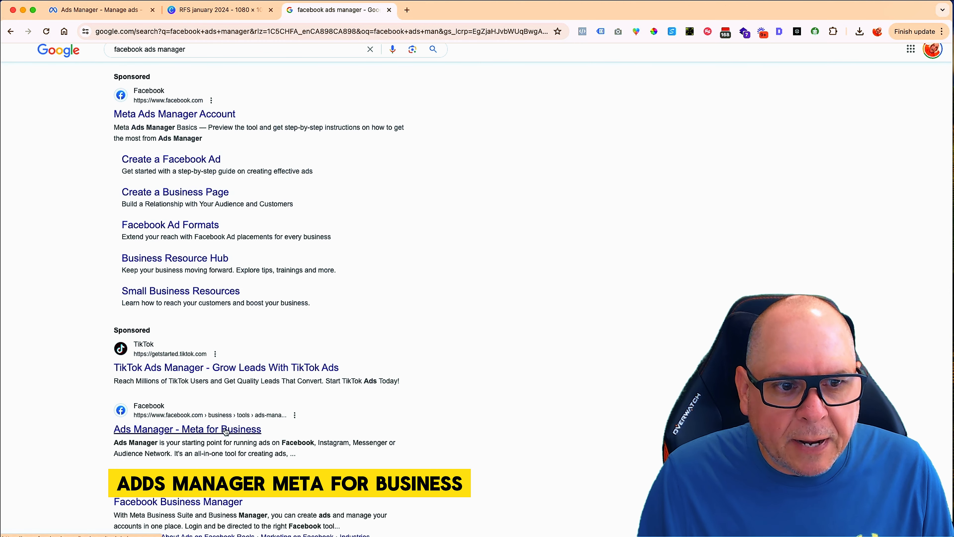
{"action": "scroll", "coordinate": [458, 418], "scroll_direction": "down", "scroll_amount": 3}
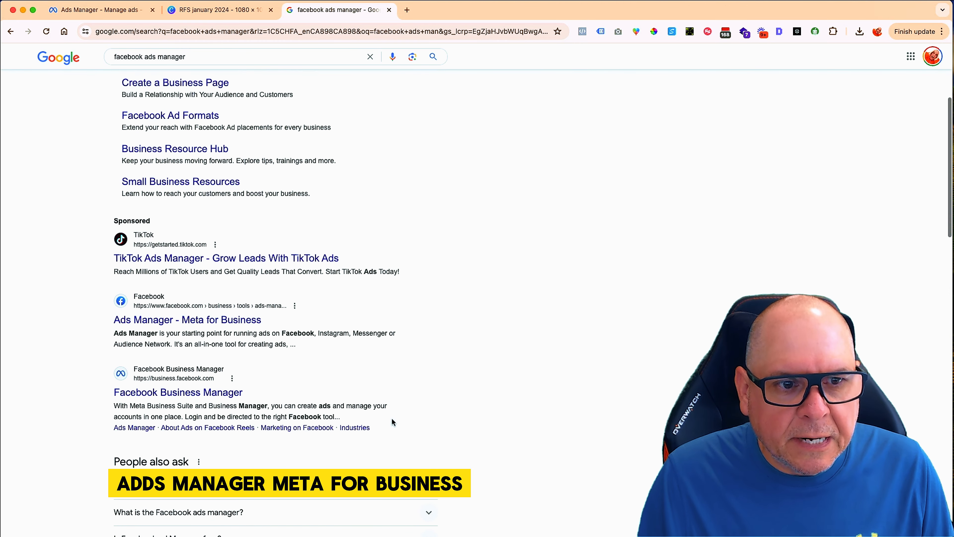
{"action": "left_click", "coordinate": [214, 395]}
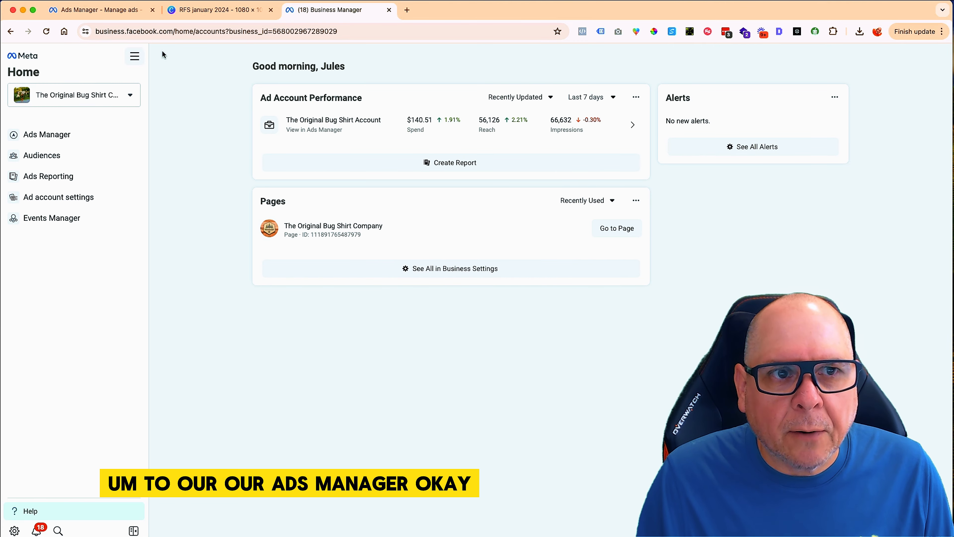
{"action": "left_click", "coordinate": [390, 10]}
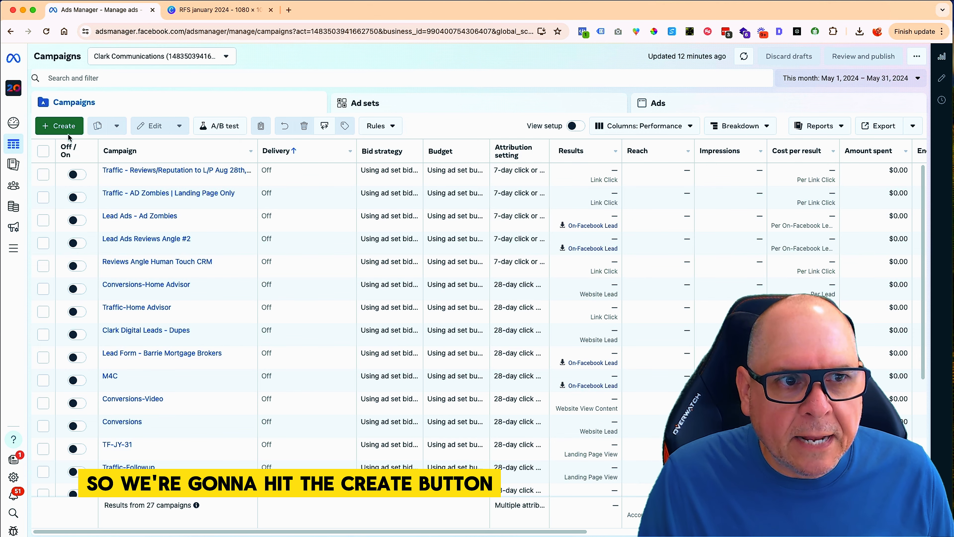
- Create a new campaign with the Leads objective, using the manual leads campaign setup
{"action": "left_click", "coordinate": [62, 128]}
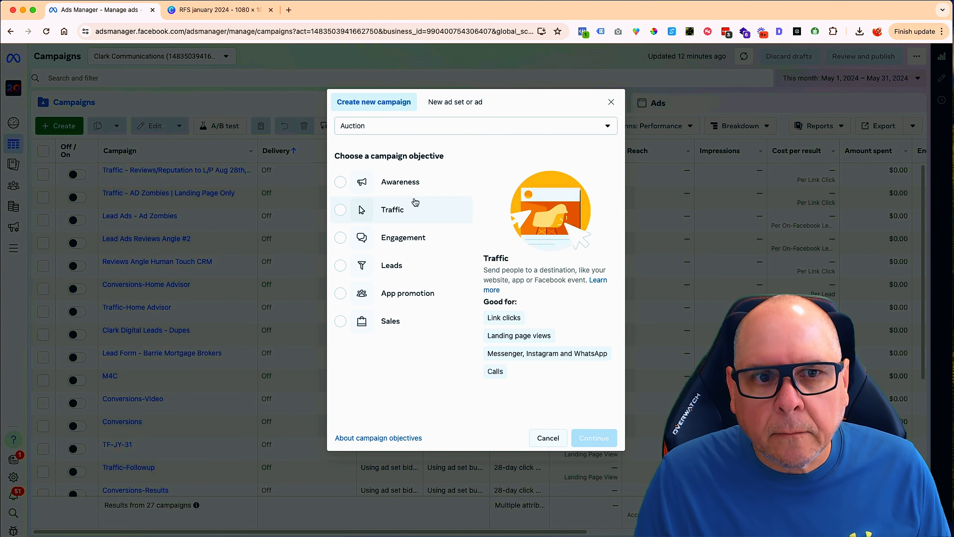
{"action": "mouse_move", "coordinate": [392, 184]}
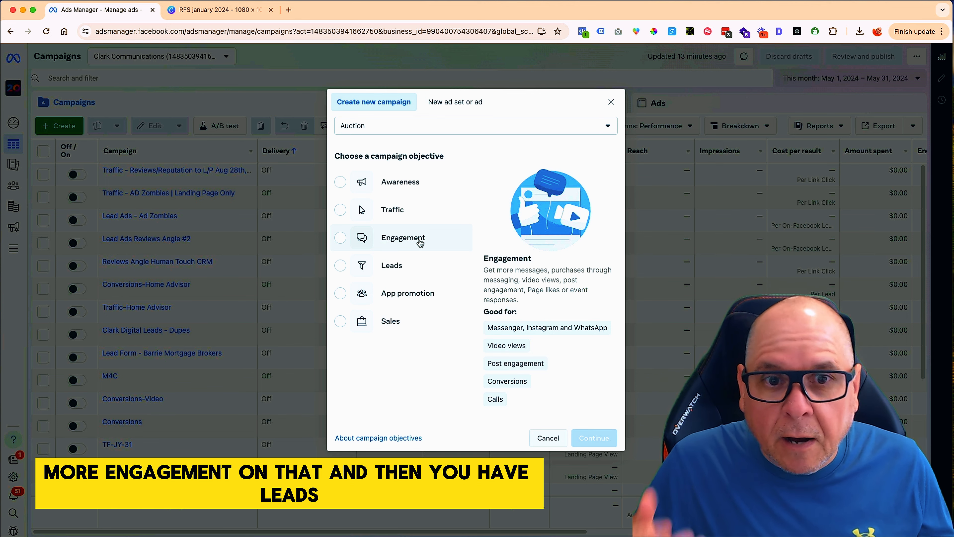
{"action": "left_click", "coordinate": [403, 267]}
{"action": "left_click", "coordinate": [594, 437]}
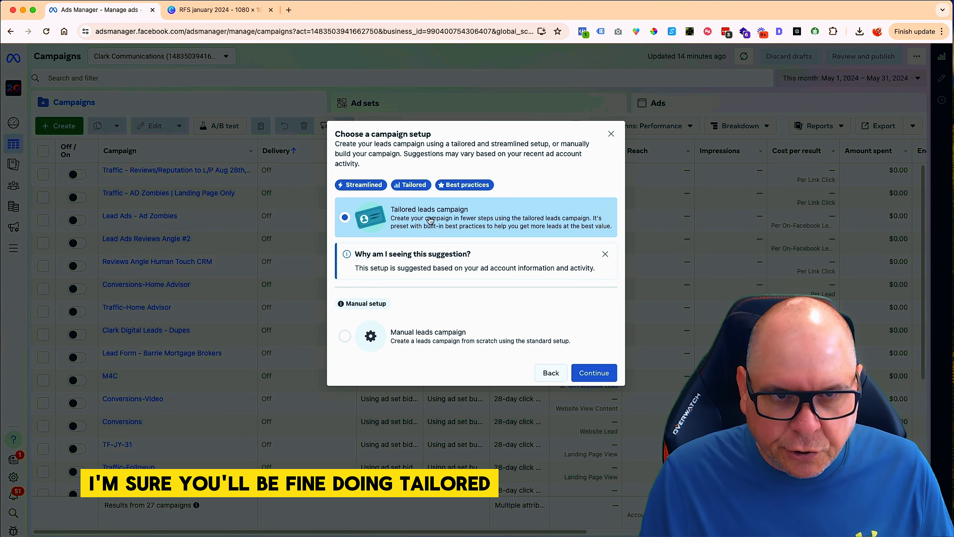
{"action": "left_click", "coordinate": [427, 341]}
{"action": "left_click", "coordinate": [590, 374]}
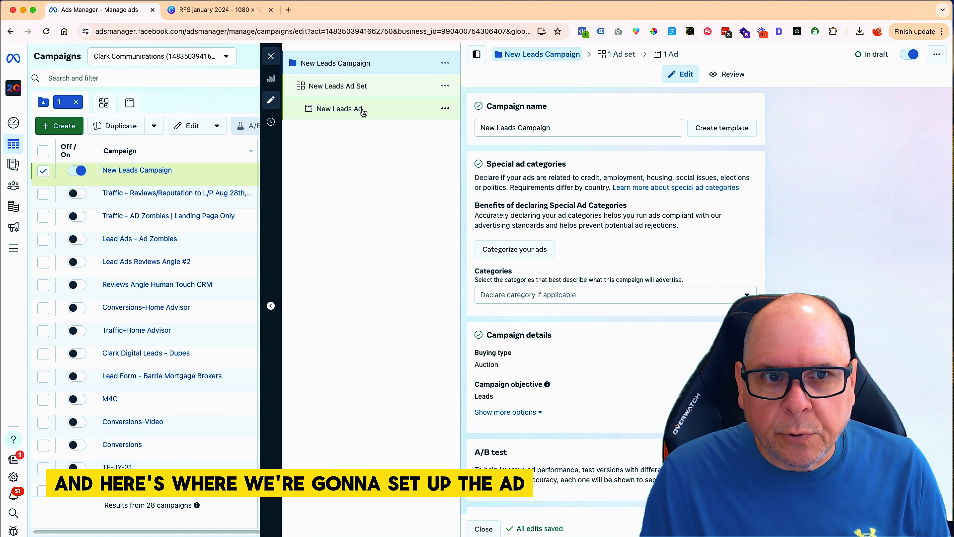
- Rename the new leads campaign as "Test Facebook Ads Campaign"
{"action": "left_click", "coordinate": [557, 131]}
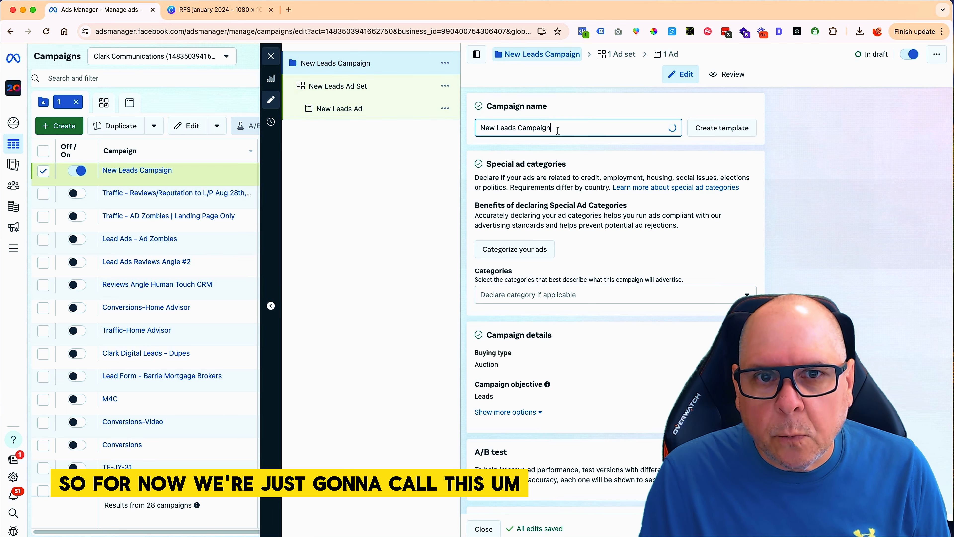
{"action": "key", "text": "shift+alt+Left"}
{"action": "key", "text": "shift+alt+Left"}
{"action": "key", "text": "shift+alt+Left"}
{"action": "type", "text": "Test Facebook Ads Campaign"}
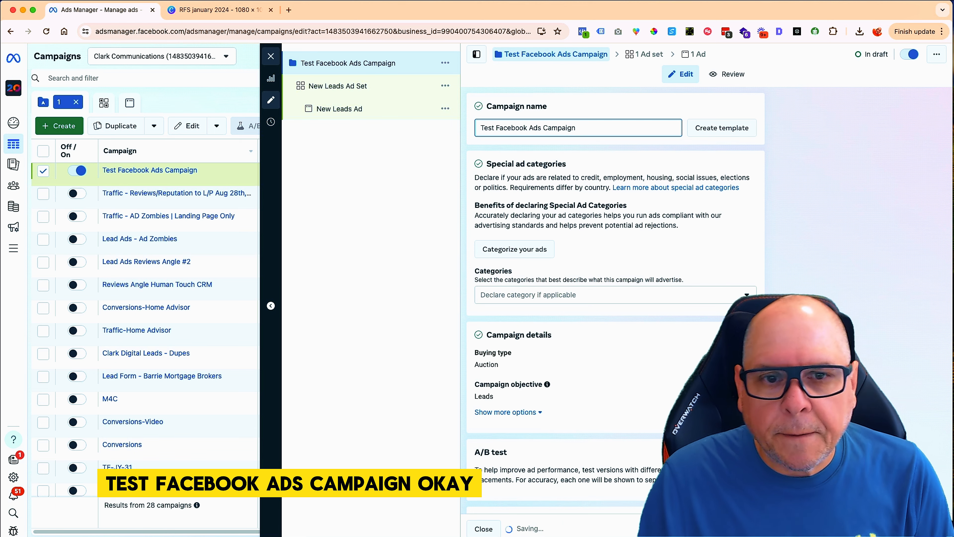
- Review the special ad category options and the campaign's details, A/B test and budget sections without selecting anything
{"action": "left_click", "coordinate": [617, 300]}
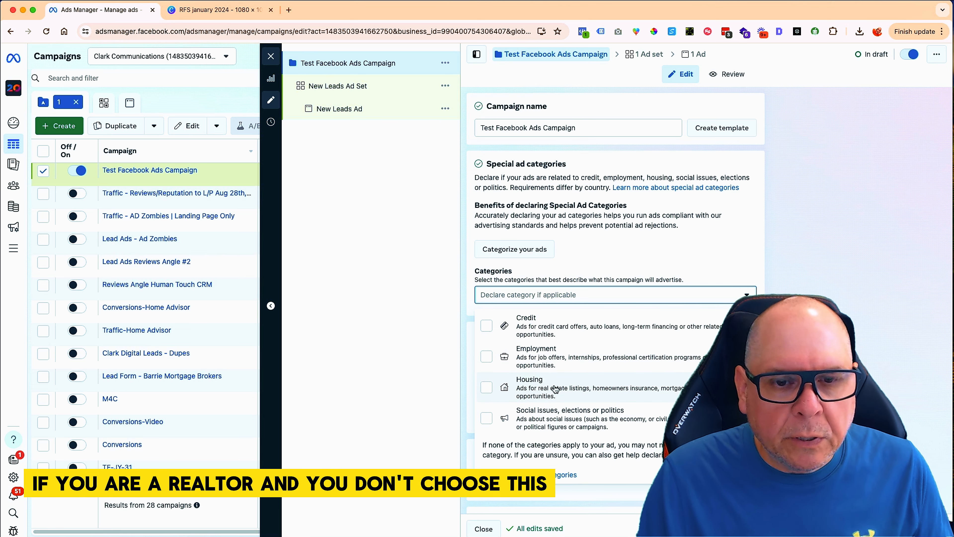
{"action": "left_click", "coordinate": [638, 252]}
{"action": "scroll", "coordinate": [528, 463], "scroll_direction": "down", "scroll_amount": 2}
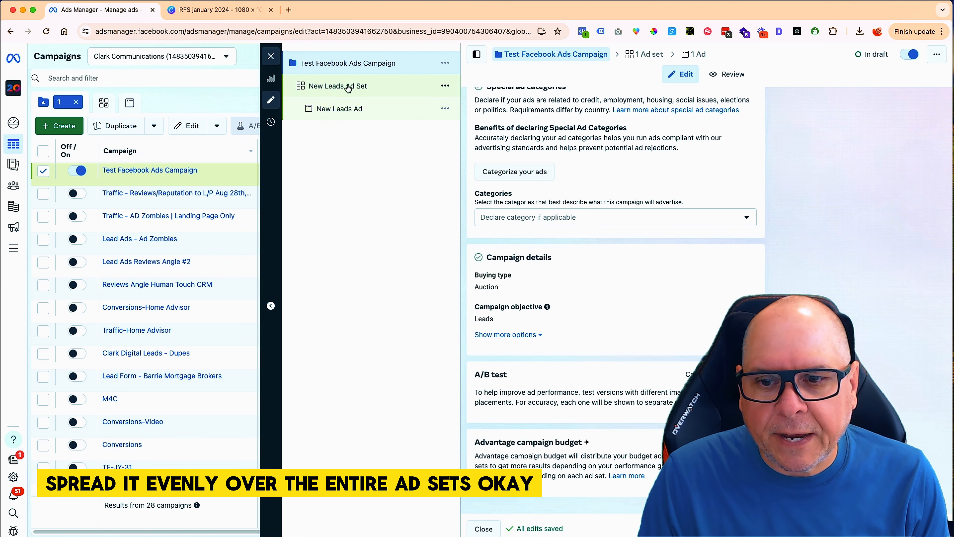
- Open the new leads ad set and rename it as "Test Ad Set #1"
{"action": "left_click", "coordinate": [337, 85]}
{"action": "triple_click", "coordinate": [526, 127]}
{"action": "type", "text": "Test Ad Set "}
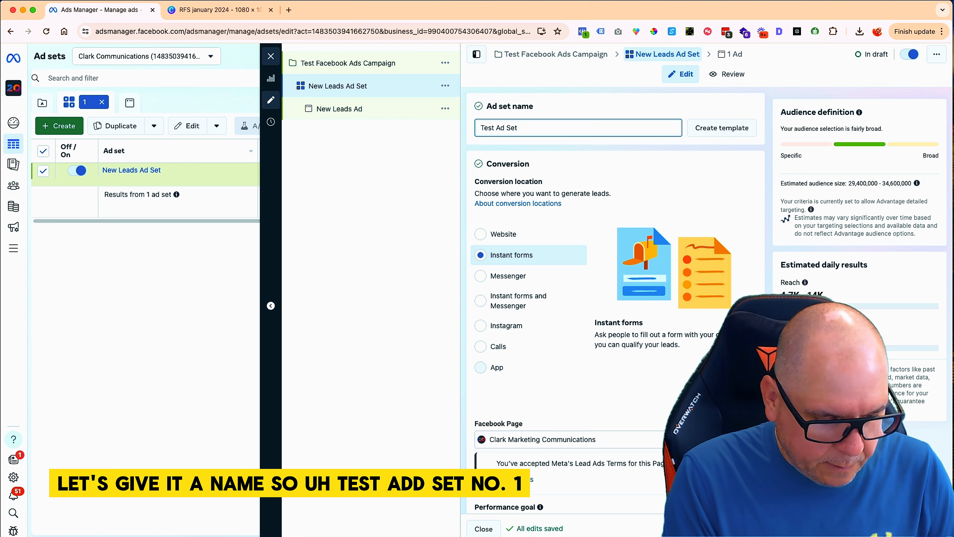
{"action": "type", "text": "#1"}
- Dismiss the Lead Ads Terms notice for the Facebook Page and check the performance goal options, keeping Maximize number of leads
{"action": "scroll", "coordinate": [695, 181], "scroll_direction": "down", "scroll_amount": 1}
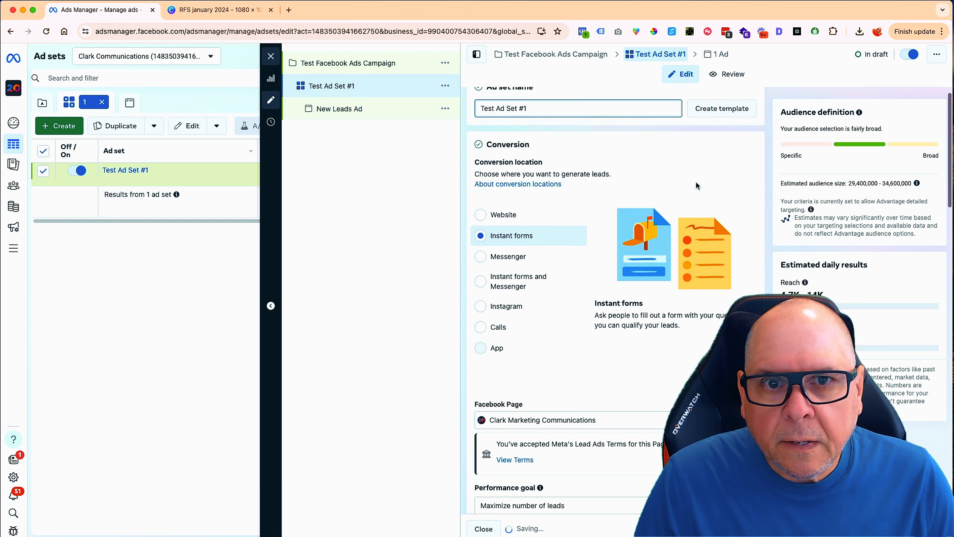
{"action": "scroll", "coordinate": [695, 181], "scroll_direction": "down", "scroll_amount": 1}
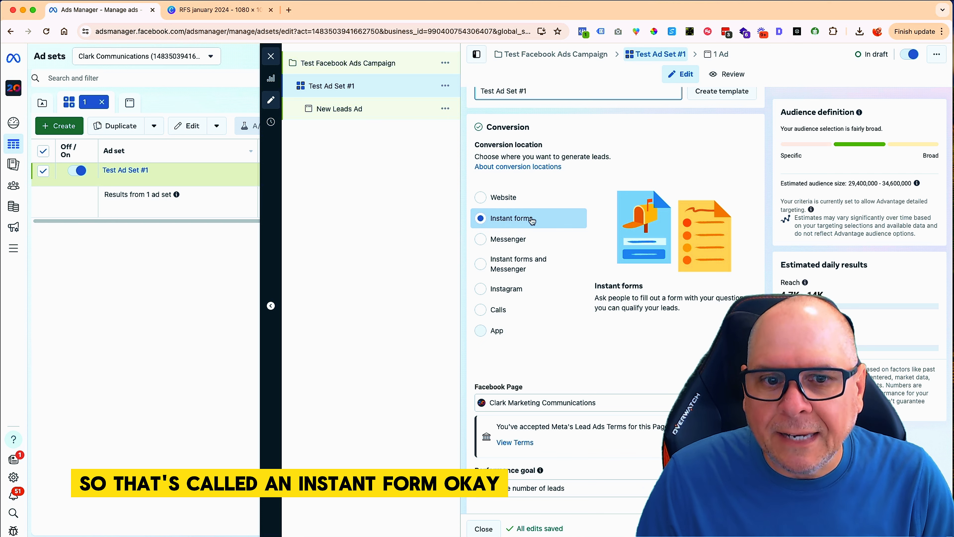
{"action": "scroll", "coordinate": [588, 340], "scroll_direction": "down", "scroll_amount": 5}
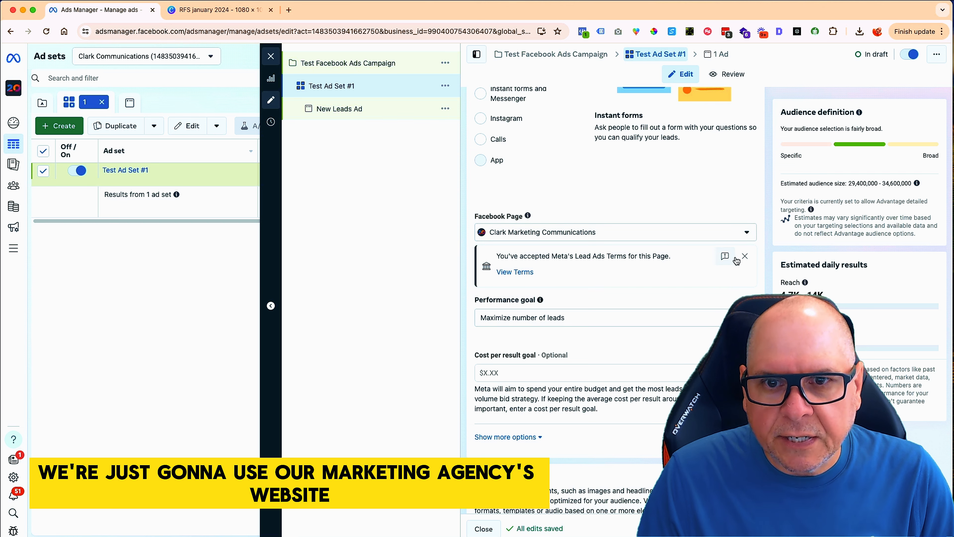
{"action": "left_click", "coordinate": [745, 257]}
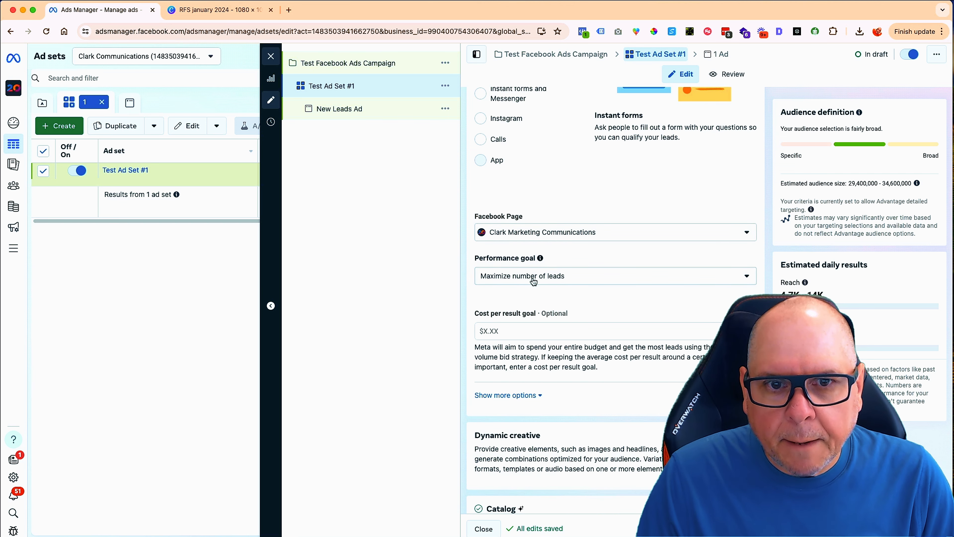
{"action": "left_click", "coordinate": [548, 278]}
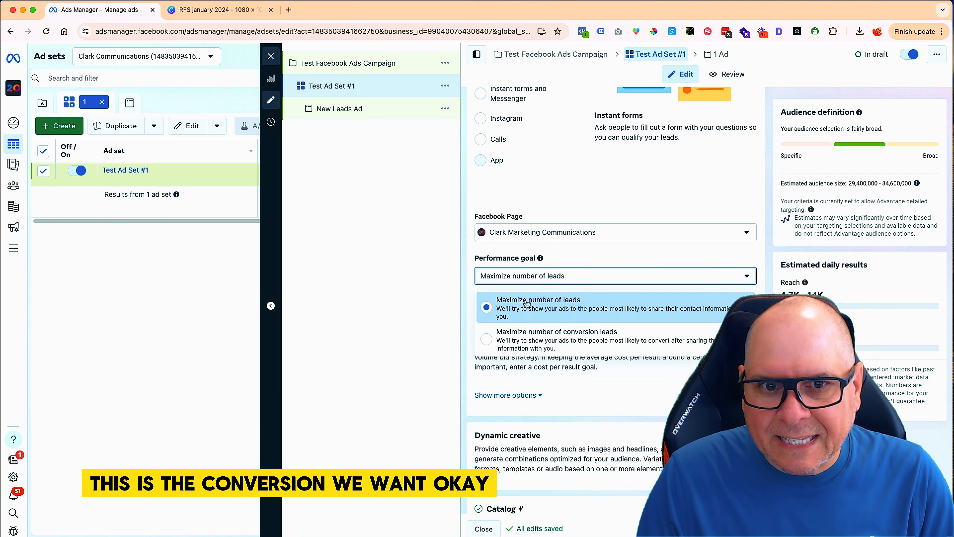
{"action": "left_click", "coordinate": [579, 206]}
- Set the ad set's daily budget to $10.00
{"action": "scroll", "coordinate": [677, 358], "scroll_direction": "down", "scroll_amount": 1}
{"action": "scroll", "coordinate": [677, 358], "scroll_direction": "down", "scroll_amount": 5}
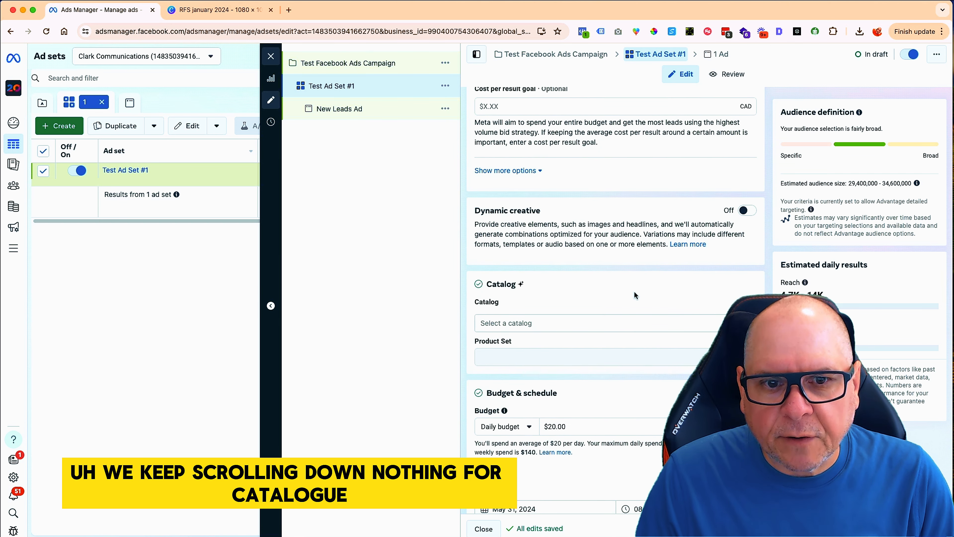
{"action": "scroll", "coordinate": [564, 323], "scroll_direction": "down", "scroll_amount": 2}
{"action": "left_click", "coordinate": [553, 335]}
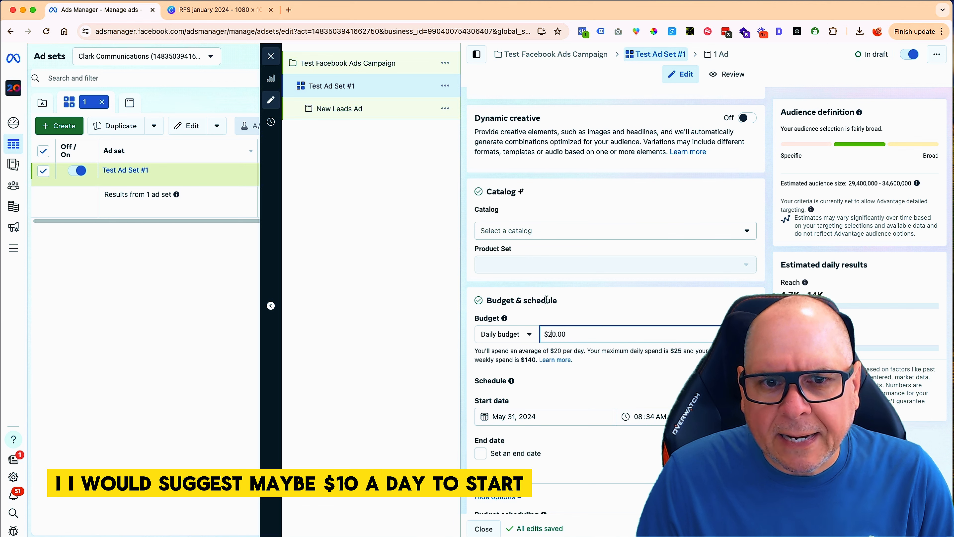
{"action": "key", "text": "BackSpace"}
{"action": "type", "text": "1"}
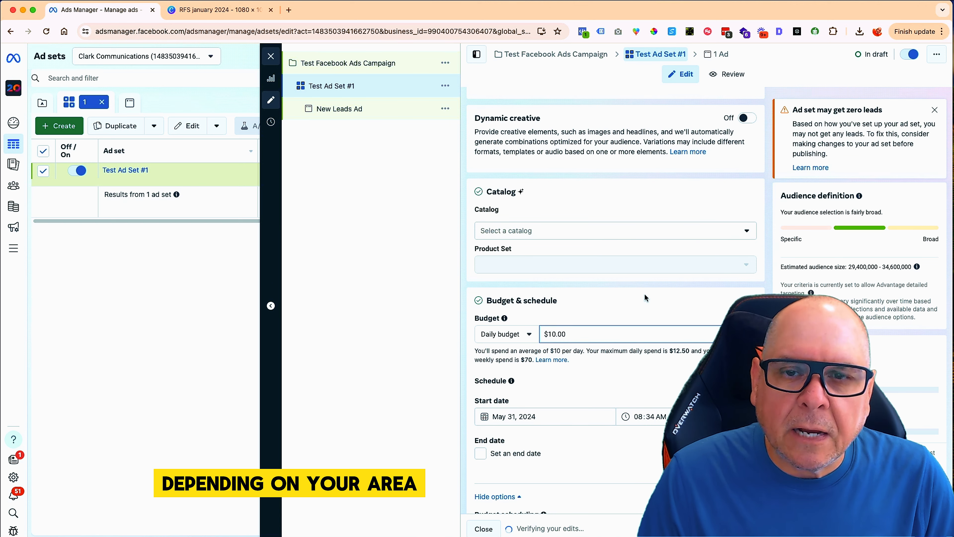
- Replace Canada with Toronto, Ontario, Canada as the included location in the ad set's audience controls
{"action": "scroll", "coordinate": [652, 290], "scroll_direction": "down", "scroll_amount": 1}
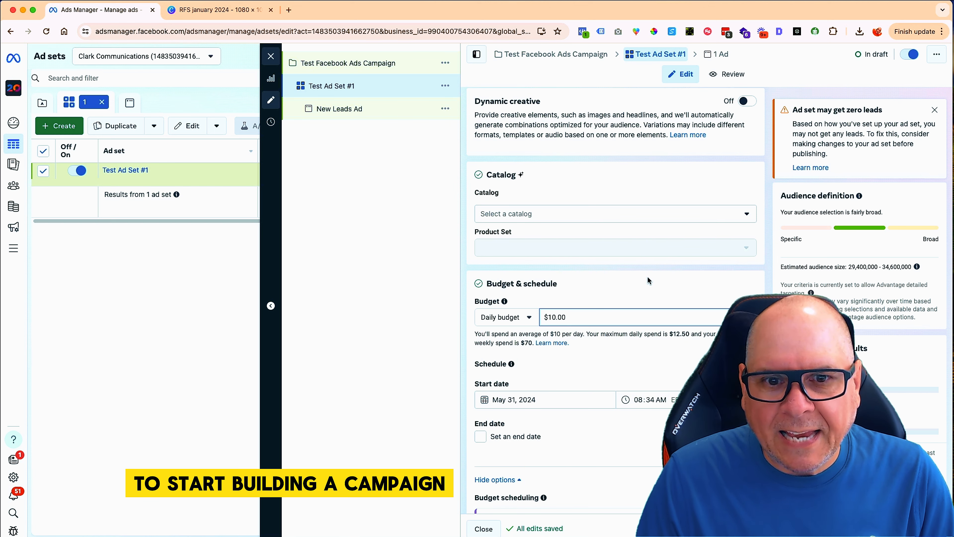
{"action": "scroll", "coordinate": [647, 276], "scroll_direction": "down", "scroll_amount": 5}
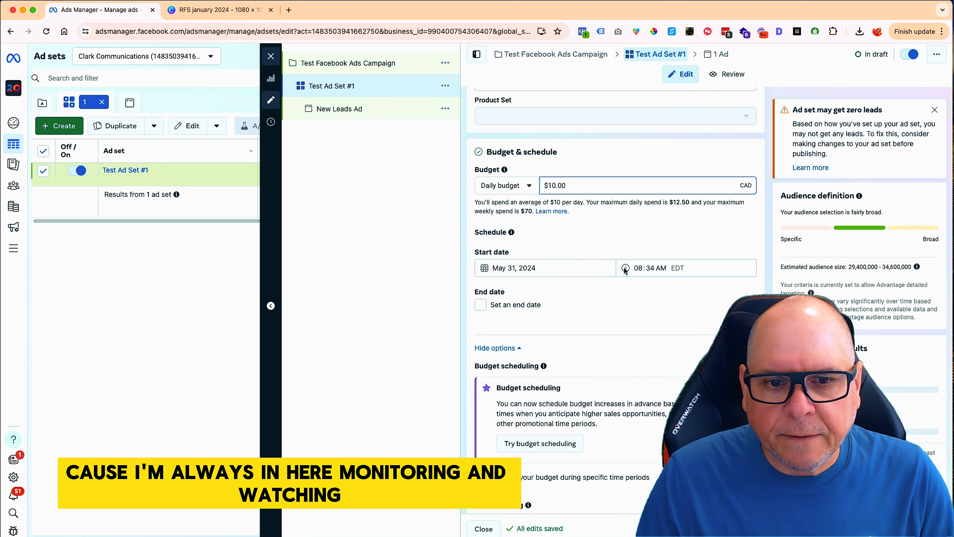
{"action": "scroll", "coordinate": [625, 269], "scroll_direction": "down", "scroll_amount": 8}
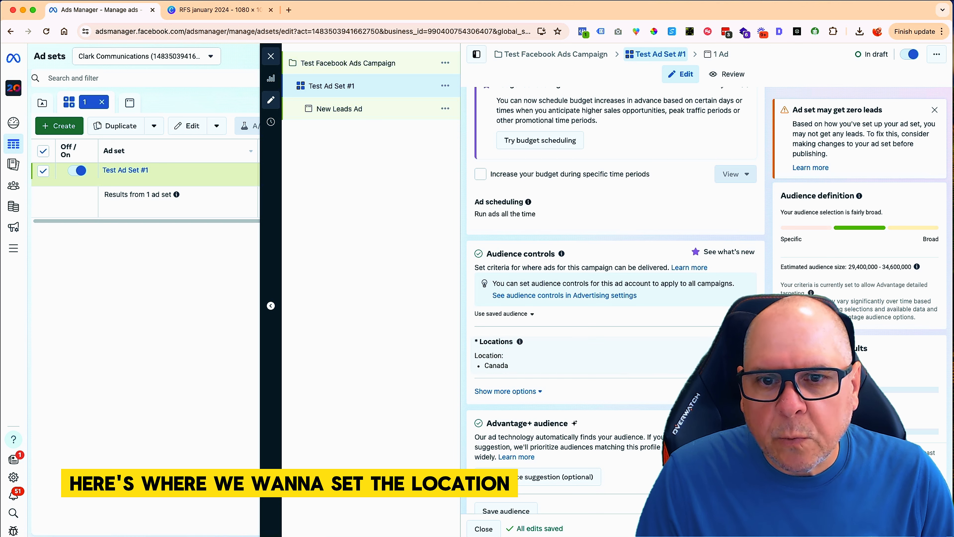
{"action": "left_click", "coordinate": [745, 342]}
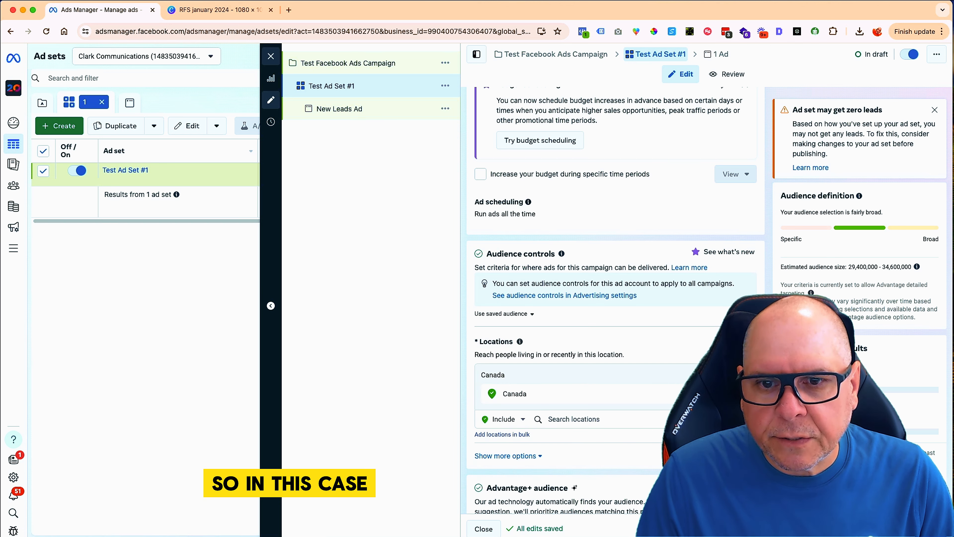
{"action": "left_click", "coordinate": [745, 393]}
{"action": "left_click", "coordinate": [605, 402]}
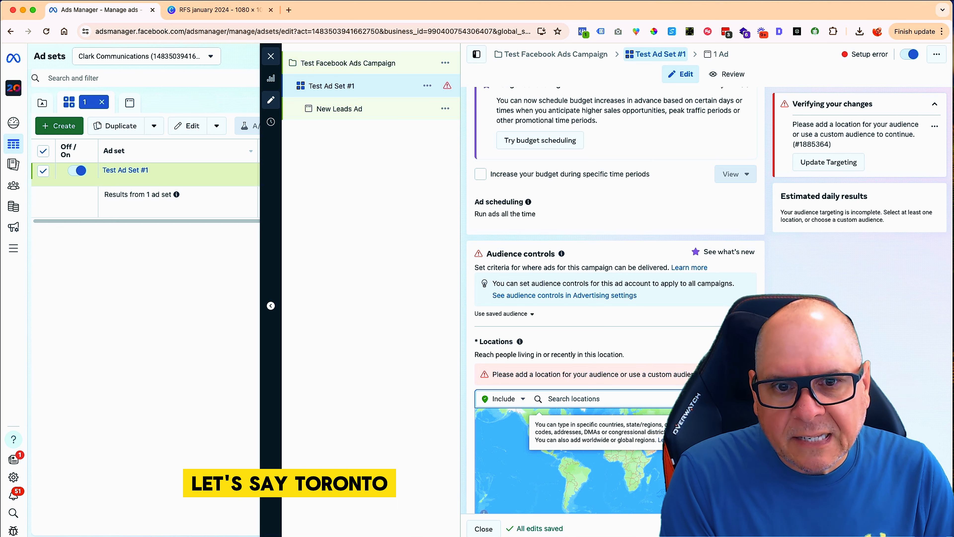
{"action": "type", "text": "Toronto"}
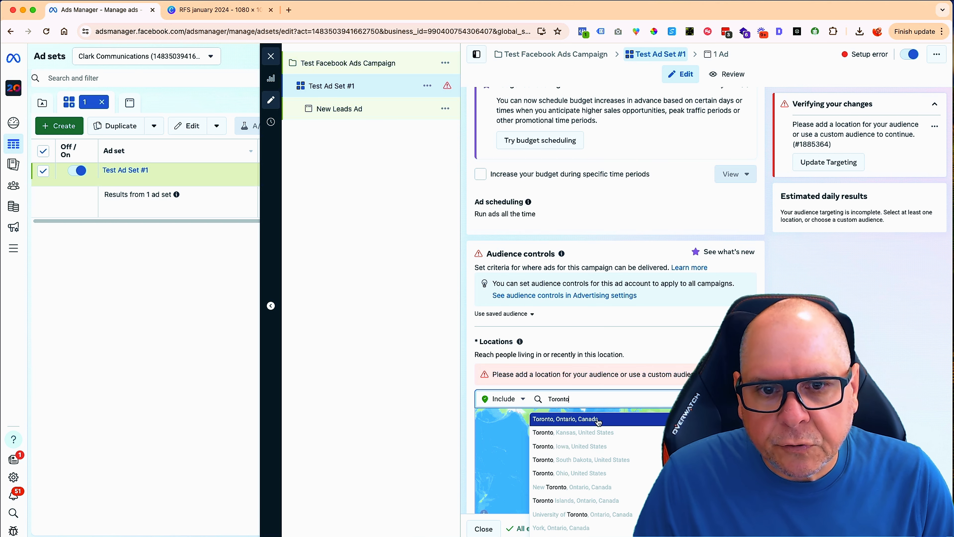
{"action": "left_click", "coordinate": [597, 420]}
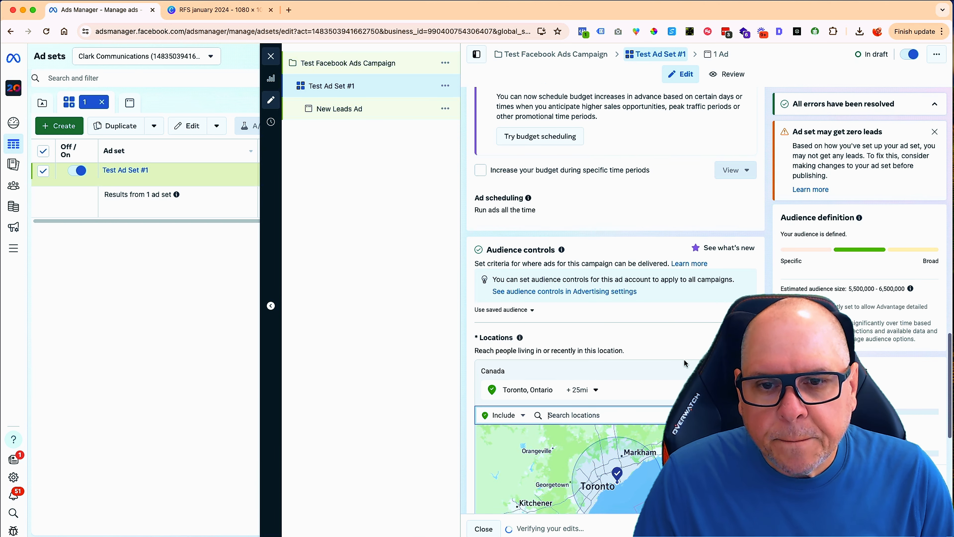
- Review the radius options for the Toronto location without changing them, and look over the audience settings that follow
{"action": "scroll", "coordinate": [684, 360], "scroll_direction": "down", "scroll_amount": 3}
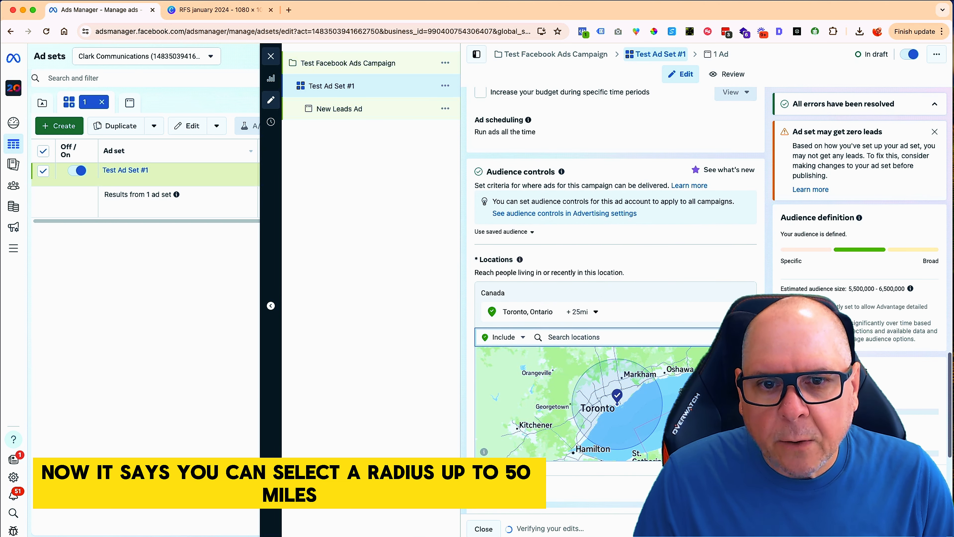
{"action": "left_click", "coordinate": [596, 314]}
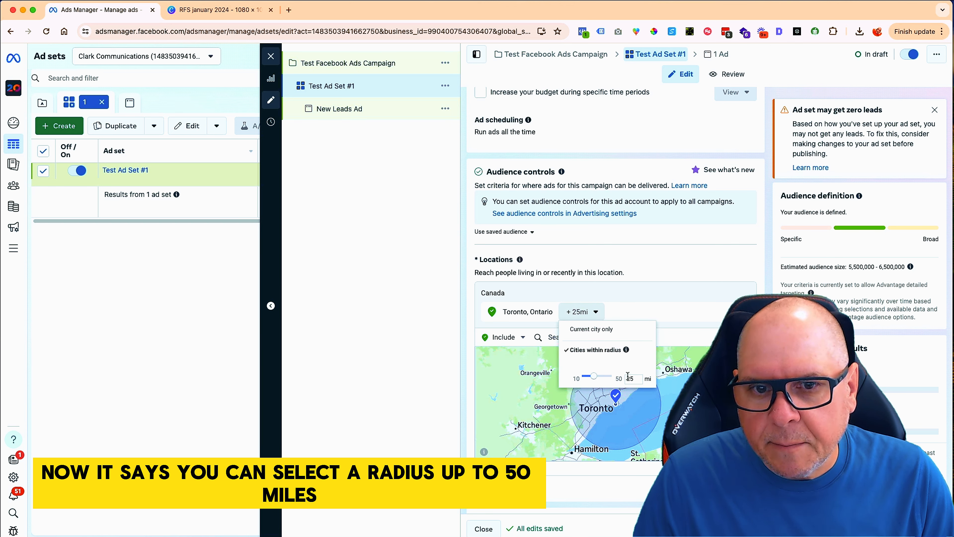
{"action": "left_click", "coordinate": [432, 345]}
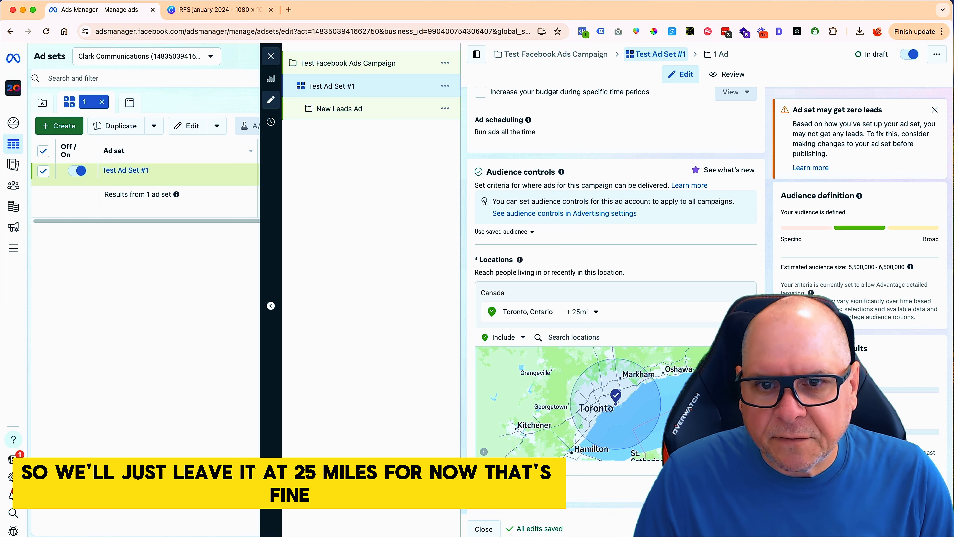
{"action": "scroll", "coordinate": [683, 318], "scroll_direction": "down", "scroll_amount": 1}
{"action": "scroll", "coordinate": [683, 318], "scroll_direction": "down", "scroll_amount": 5}
{"action": "scroll", "coordinate": [646, 392], "scroll_direction": "down", "scroll_amount": 3}
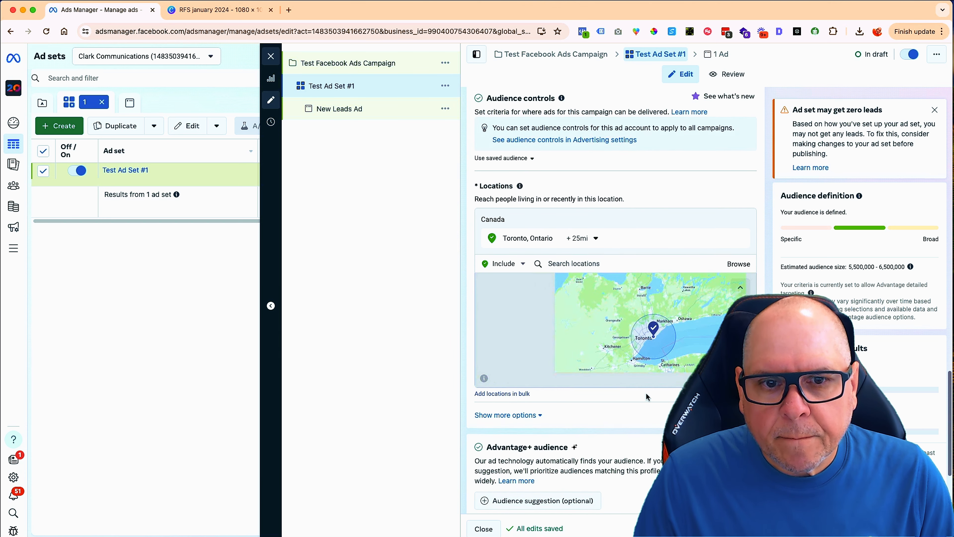
- Show more options under the Toronto location in the audience controls and set the minimum age to 25
{"action": "left_click_drag", "start_coordinate": [649, 303], "coordinate": [620, 272]}
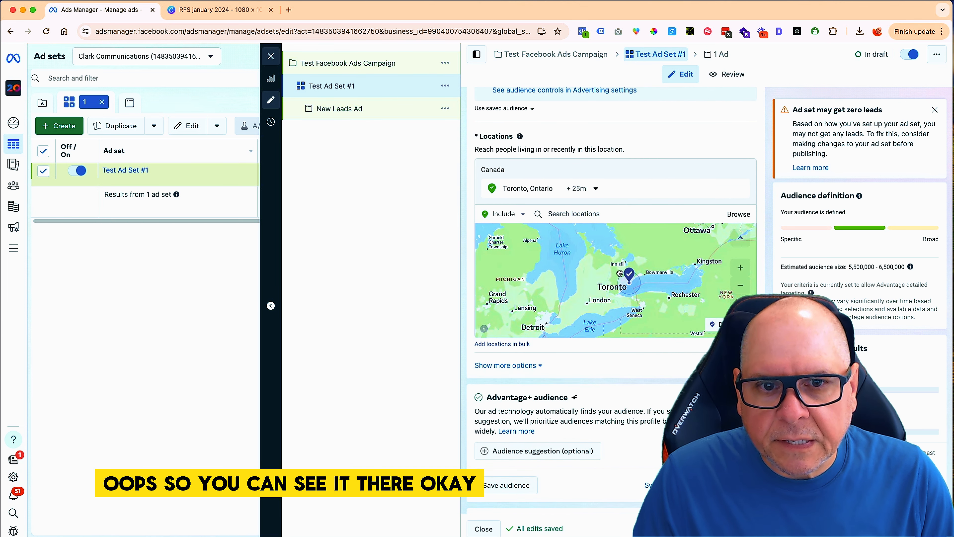
{"action": "left_click", "coordinate": [533, 365]}
{"action": "scroll", "coordinate": [578, 339], "scroll_direction": "down", "scroll_amount": 4}
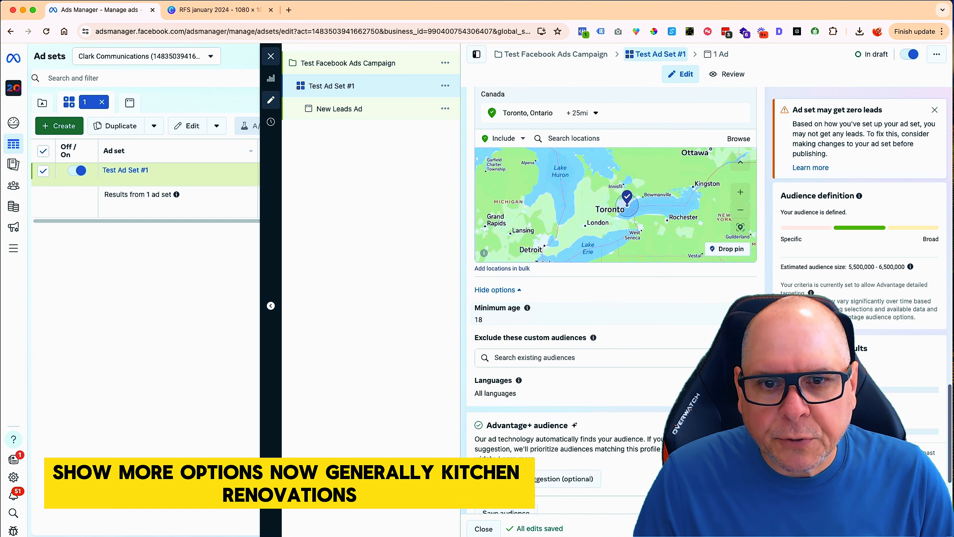
{"action": "left_click", "coordinate": [740, 290]}
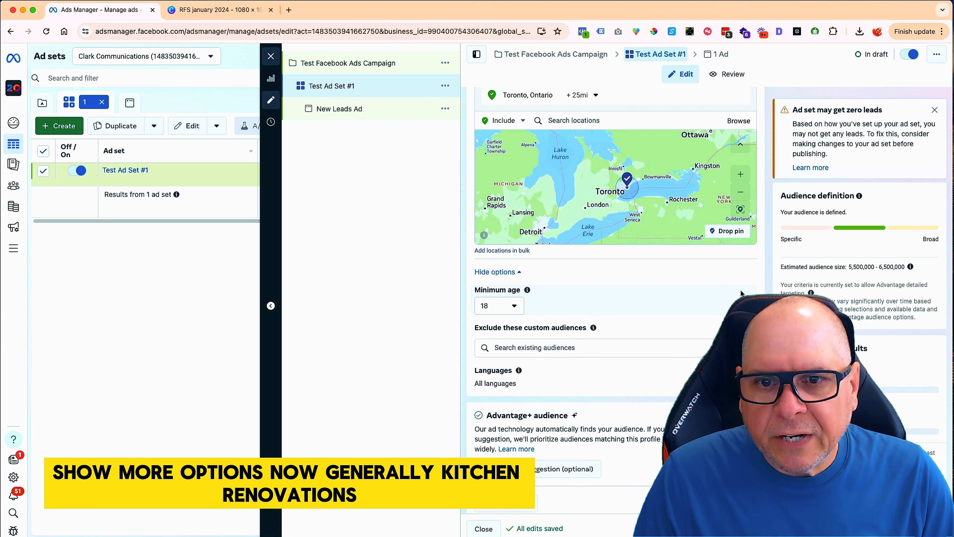
{"action": "left_click", "coordinate": [514, 307]}
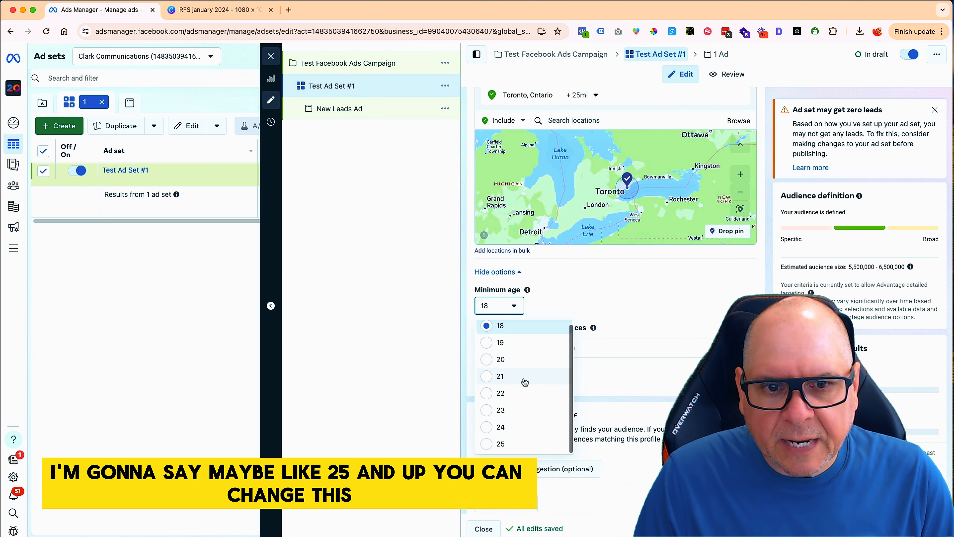
{"action": "left_click", "coordinate": [486, 444]}
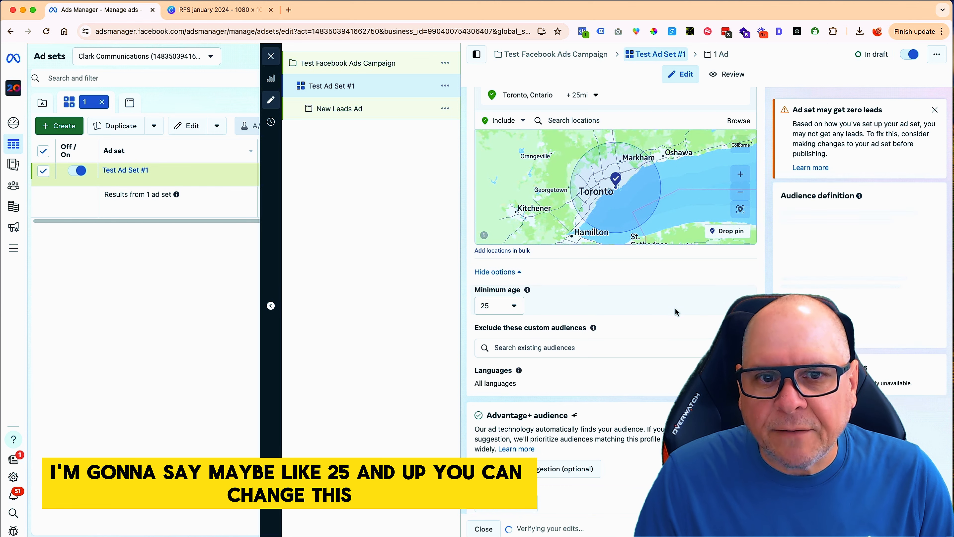
- Review the minimum age choices and the custom audiences available for exclusion, without changing either
{"action": "left_click", "coordinate": [523, 307]}
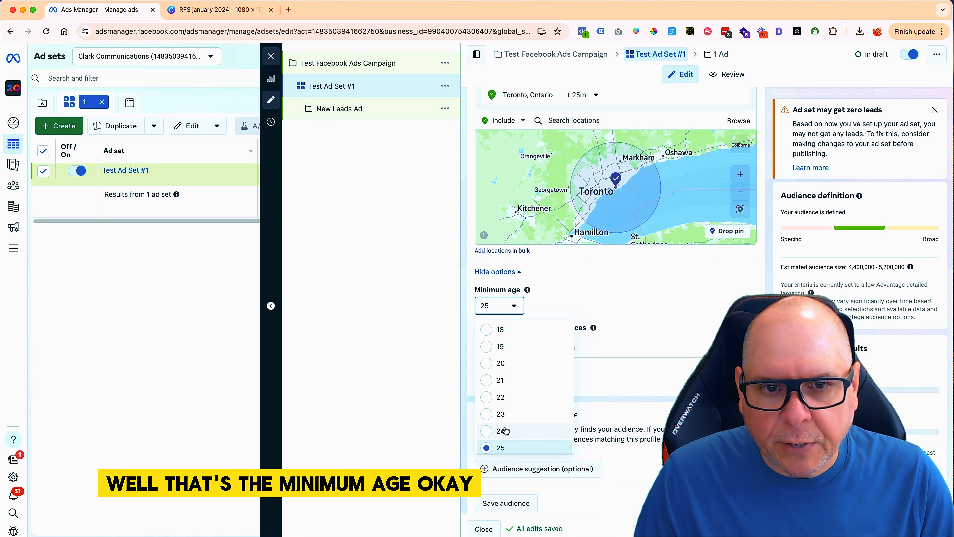
{"action": "left_click", "coordinate": [663, 293]}
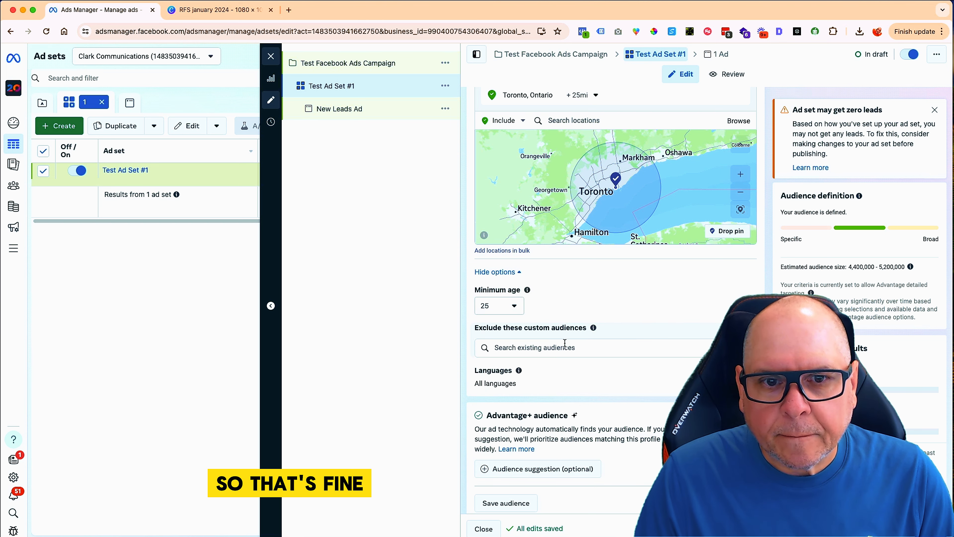
{"action": "left_click", "coordinate": [542, 348]}
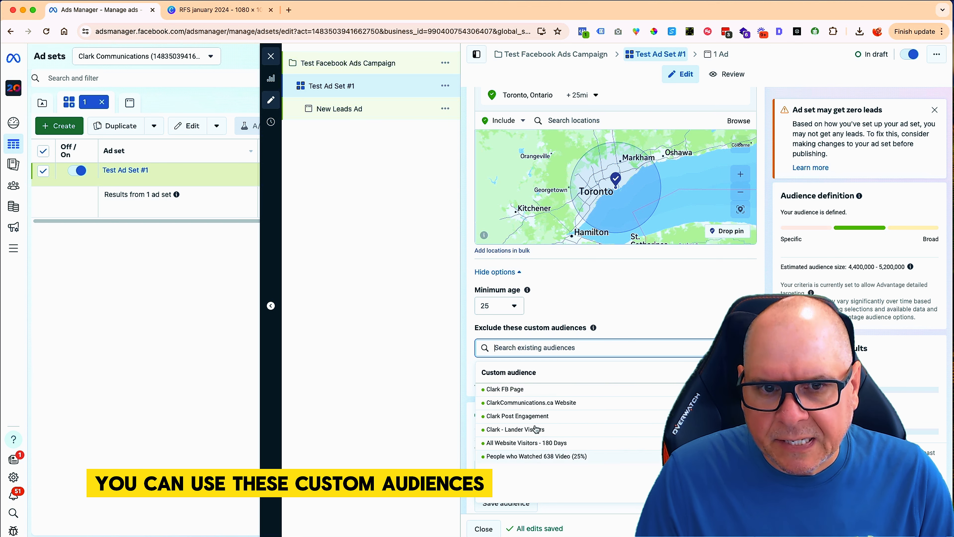
{"action": "left_click", "coordinate": [677, 276]}
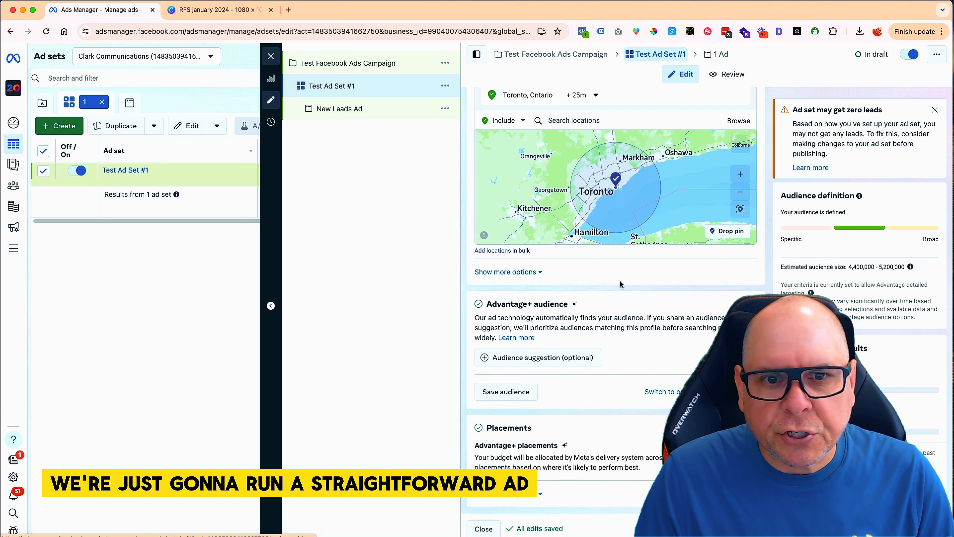
- Open the optional audience suggestion under Advantage+ audience and make its detailed targeting editable
{"action": "left_click", "coordinate": [575, 358]}
{"action": "scroll", "coordinate": [665, 402], "scroll_direction": "down", "scroll_amount": 3}
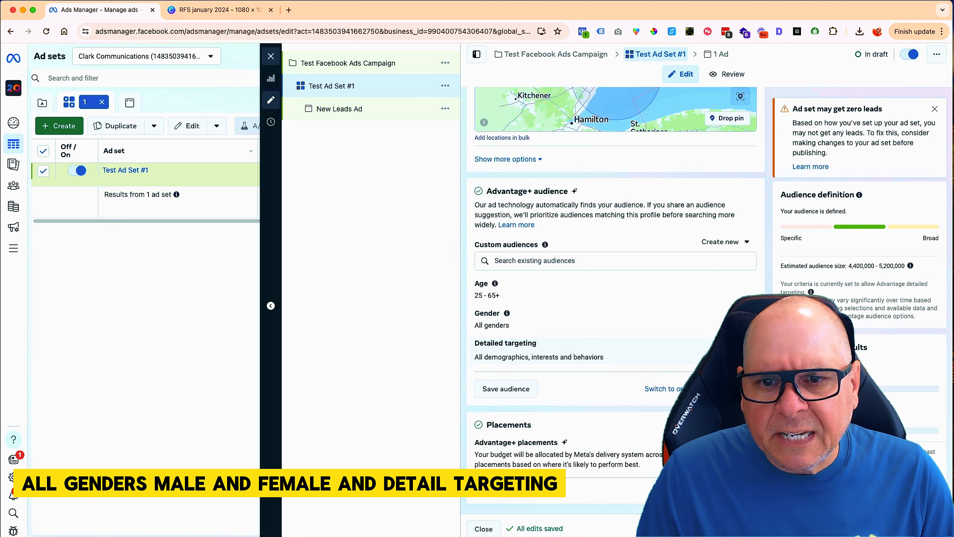
{"action": "left_click", "coordinate": [740, 345]}
- Try HGTV (television network) and Property Brothers (television show) as detailed targeting interests, and clear them from the suggestion
{"action": "left_click", "coordinate": [581, 370]}
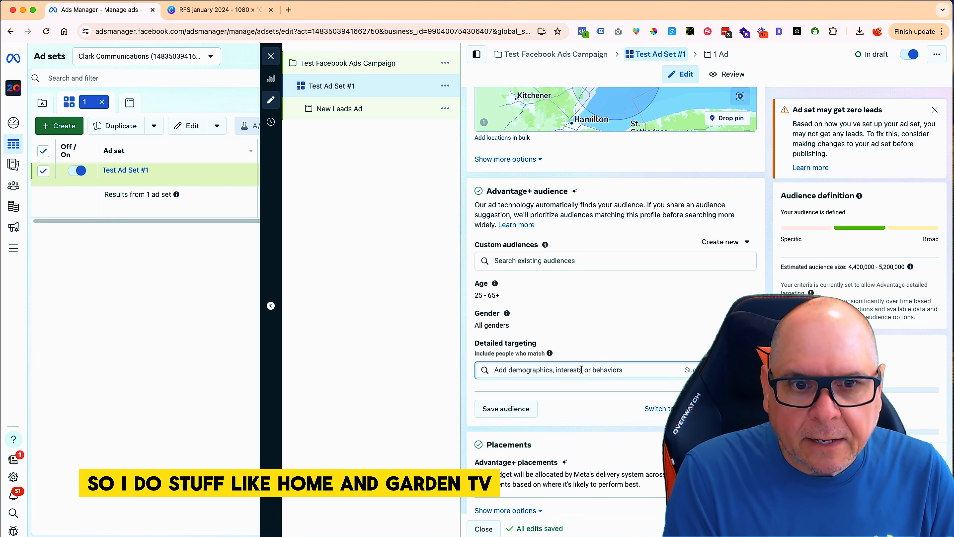
{"action": "type", "text": "hgtv"}
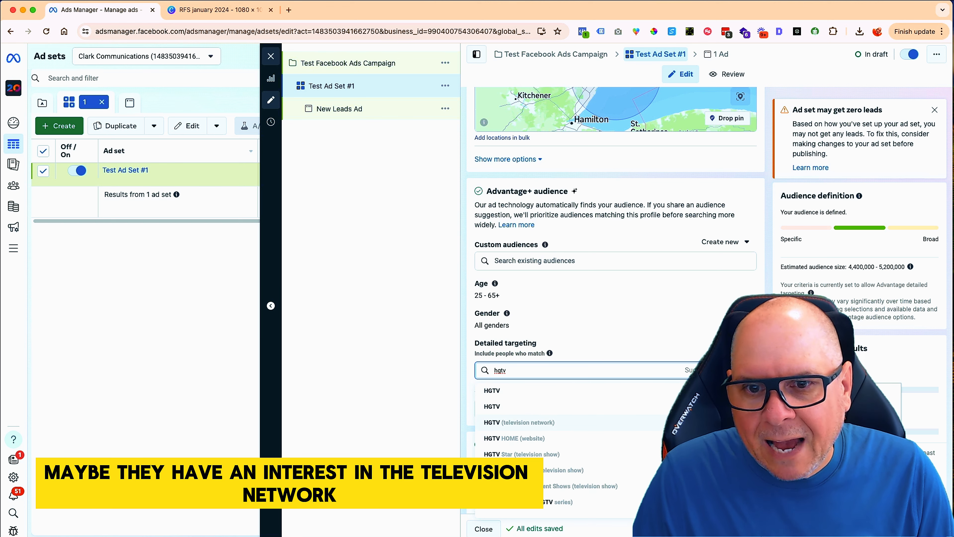
{"action": "left_click", "coordinate": [541, 424]}
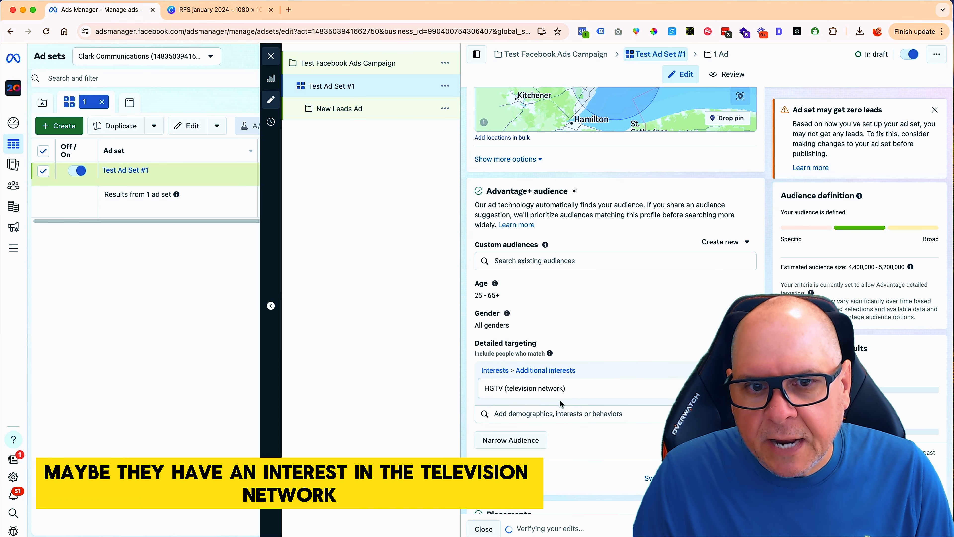
{"action": "left_click", "coordinate": [520, 413]}
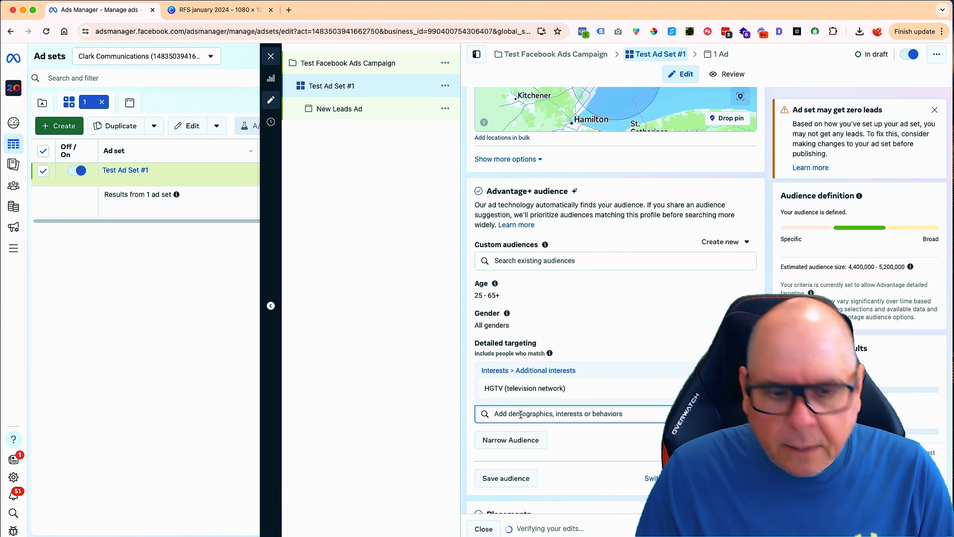
{"action": "type", "text": "property"}
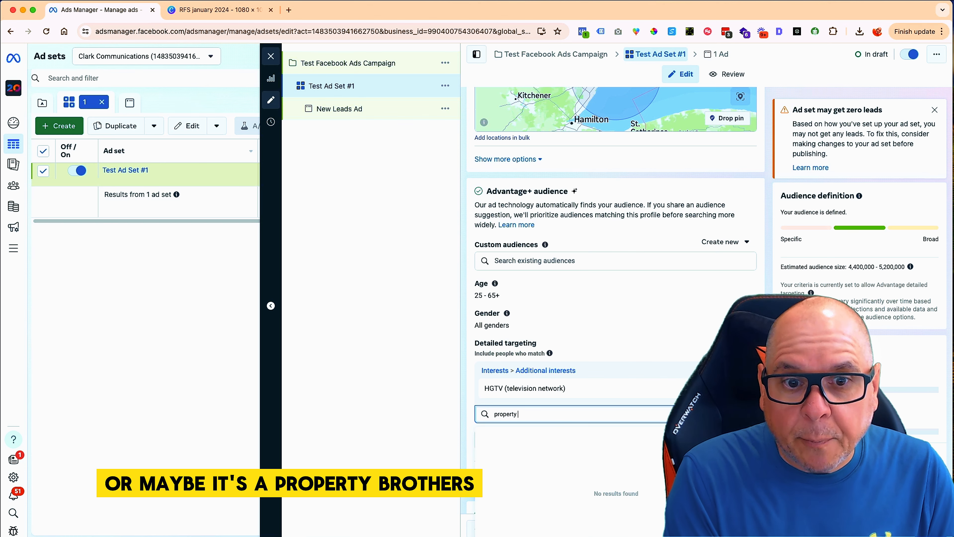
{"action": "type", "text": " brothers"}
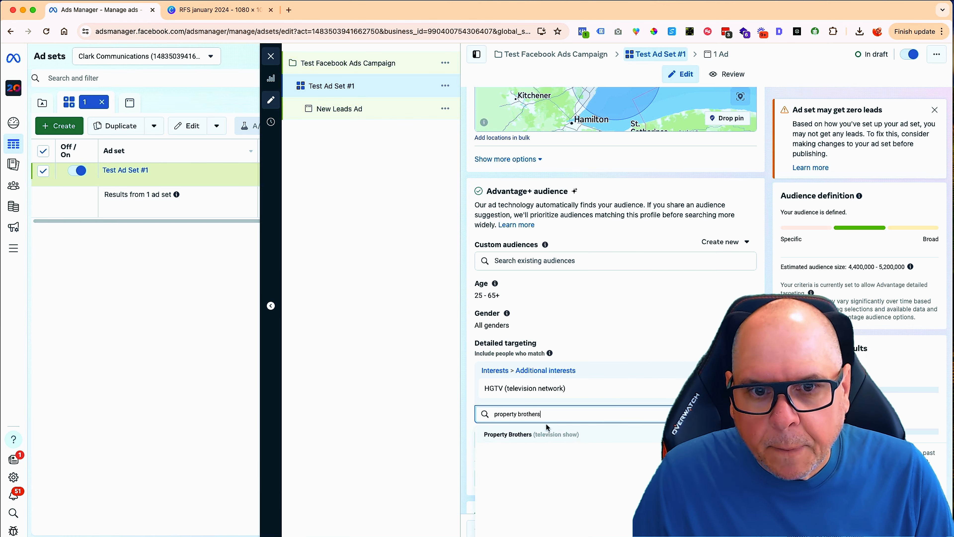
{"action": "left_click", "coordinate": [548, 436]}
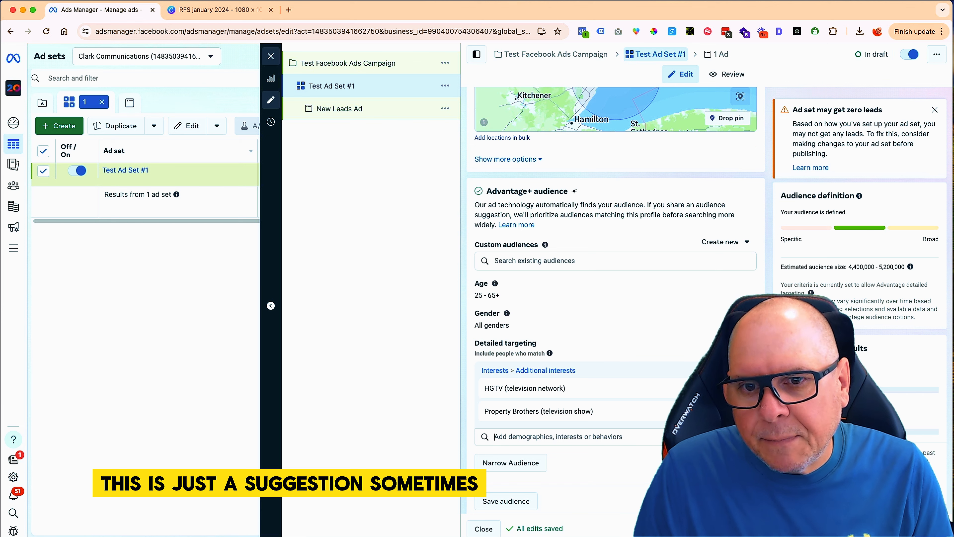
{"action": "left_click", "coordinate": [748, 371]}
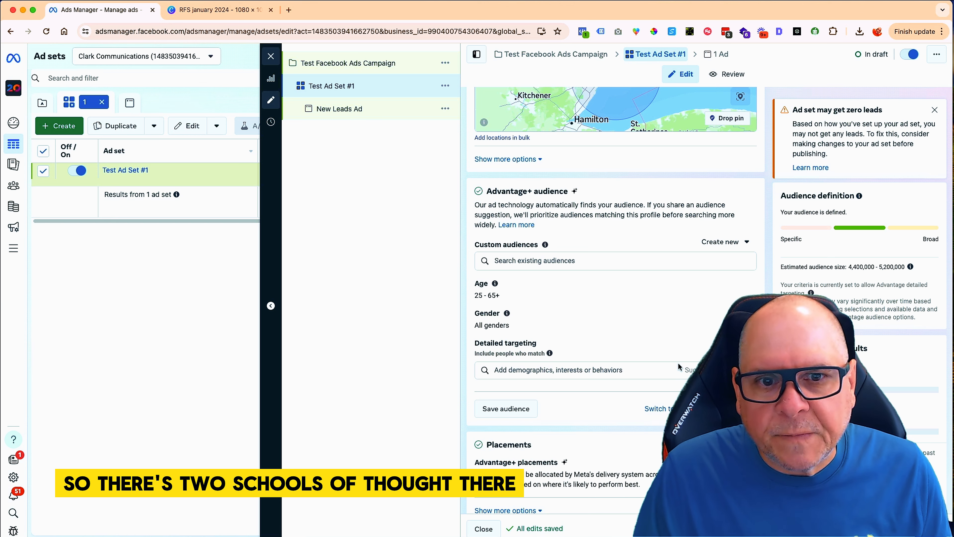
- Add HGTV (television network), Property Brothers (television show) and Mike Holmes (television personality) as detailed targeting interests
{"action": "left_click", "coordinate": [532, 370]}
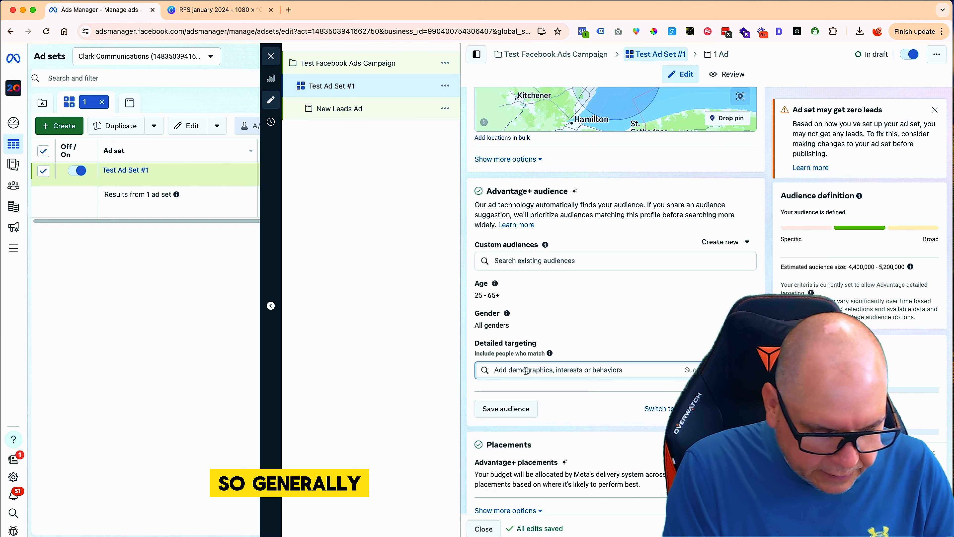
{"action": "type", "text": "hgtv"}
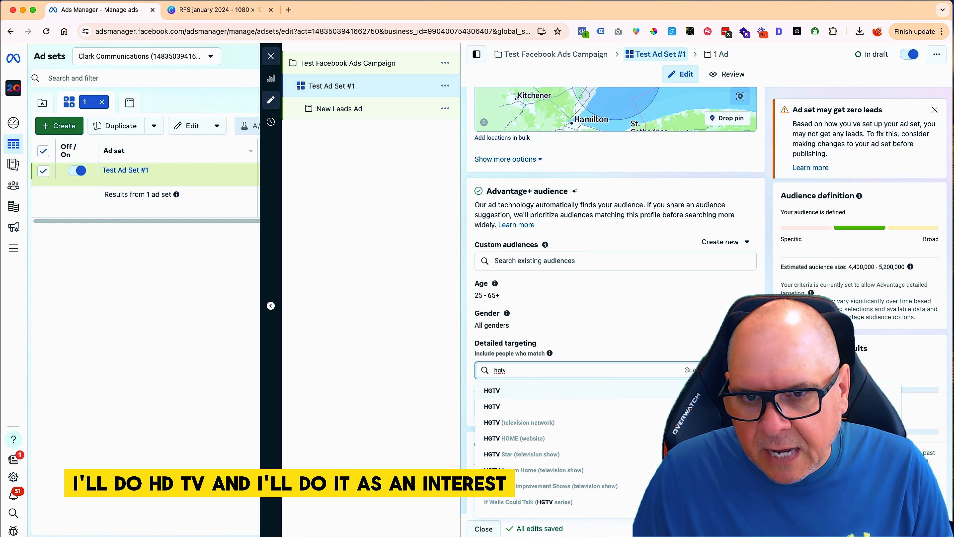
{"action": "left_click", "coordinate": [530, 423]}
{"action": "type", "text": "proper"}
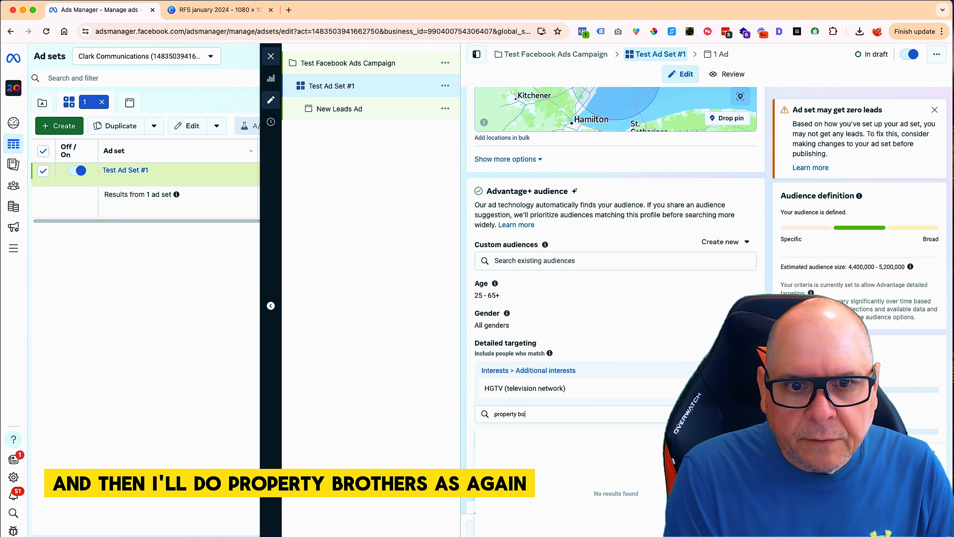
{"action": "type", "text": "ty brothers"}
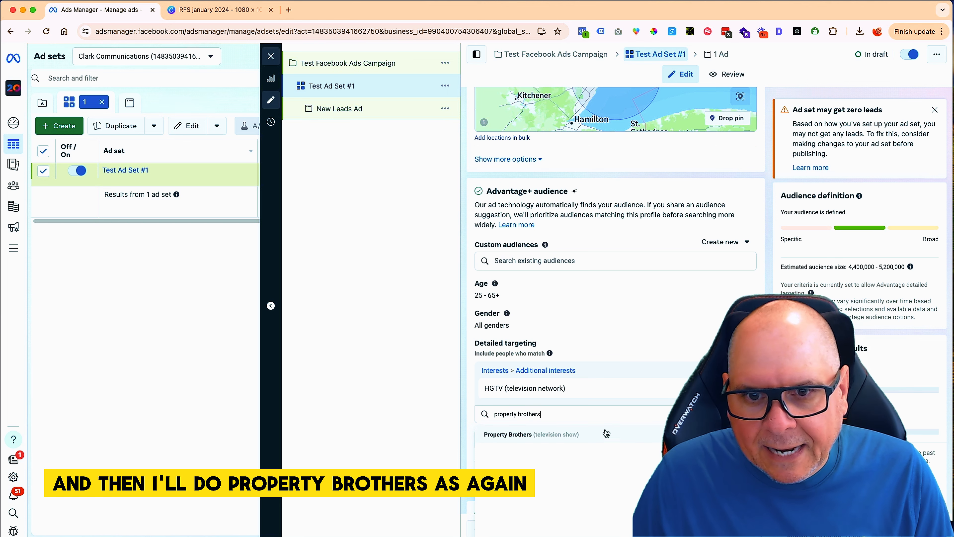
{"action": "left_click", "coordinate": [634, 437]}
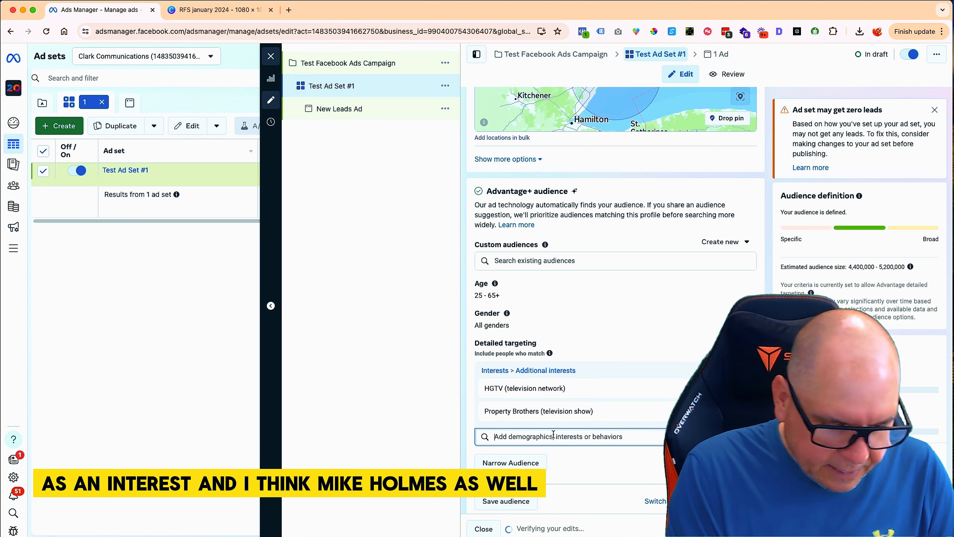
{"action": "type", "text": "mike ho"}
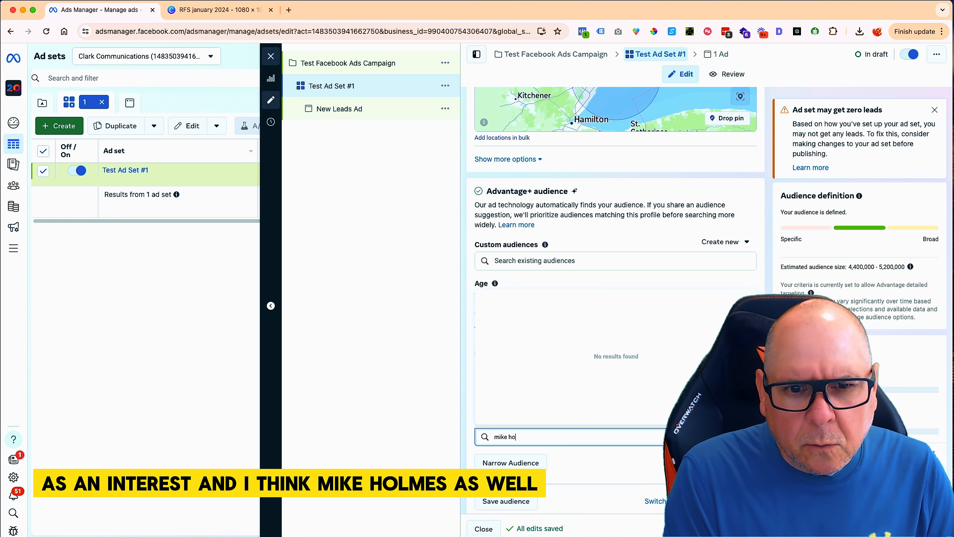
{"action": "type", "text": "lmes"}
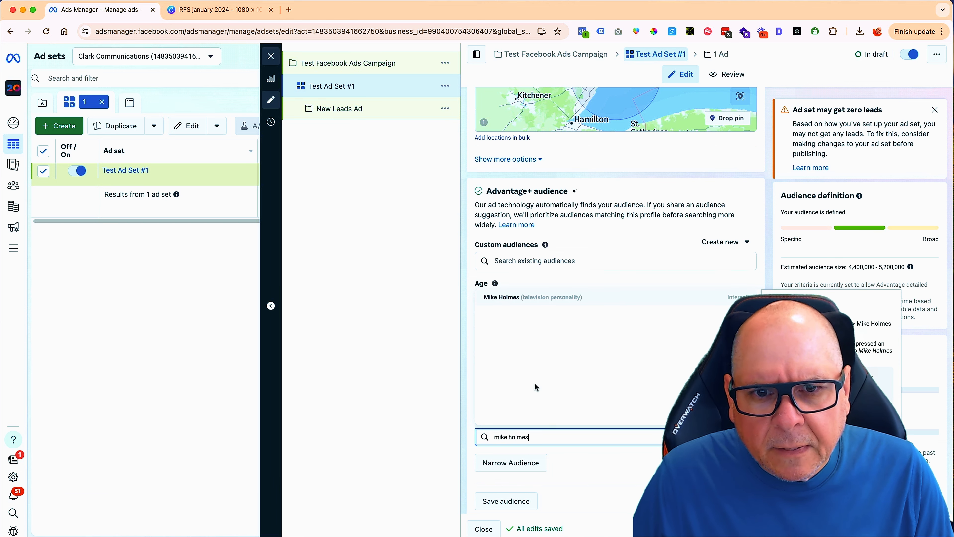
{"action": "left_click", "coordinate": [511, 299]}
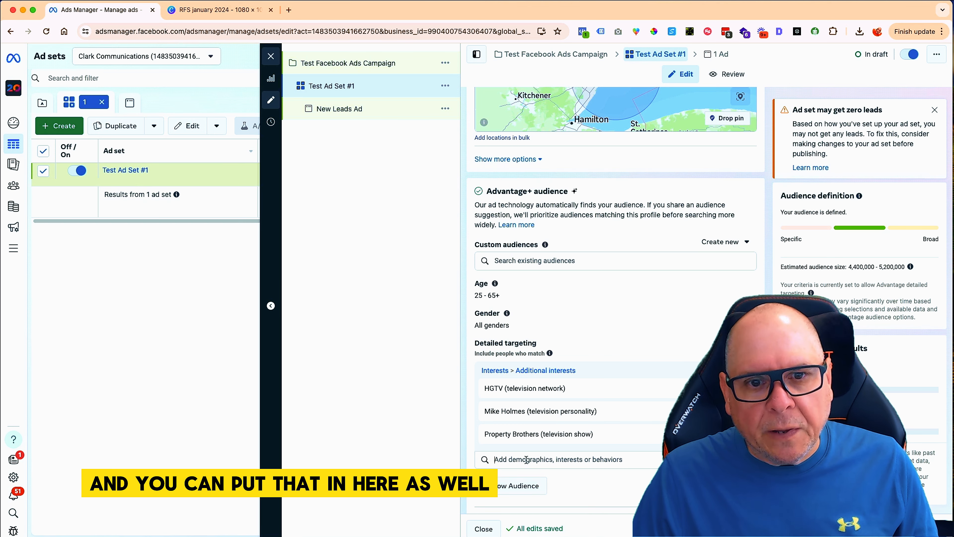
- Open the narrow audience condition, search it for contractors, and clear the search without choosing anything
{"action": "left_click", "coordinate": [519, 484]}
{"action": "scroll", "coordinate": [519, 485], "scroll_direction": "down", "scroll_amount": 3}
{"action": "scroll", "coordinate": [544, 380], "scroll_direction": "down", "scroll_amount": 1}
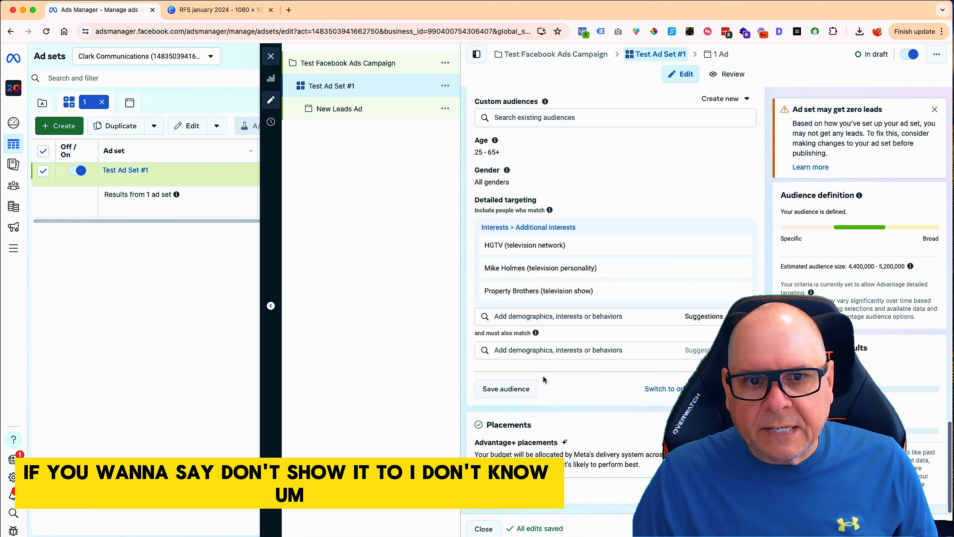
{"action": "left_click", "coordinate": [512, 347]}
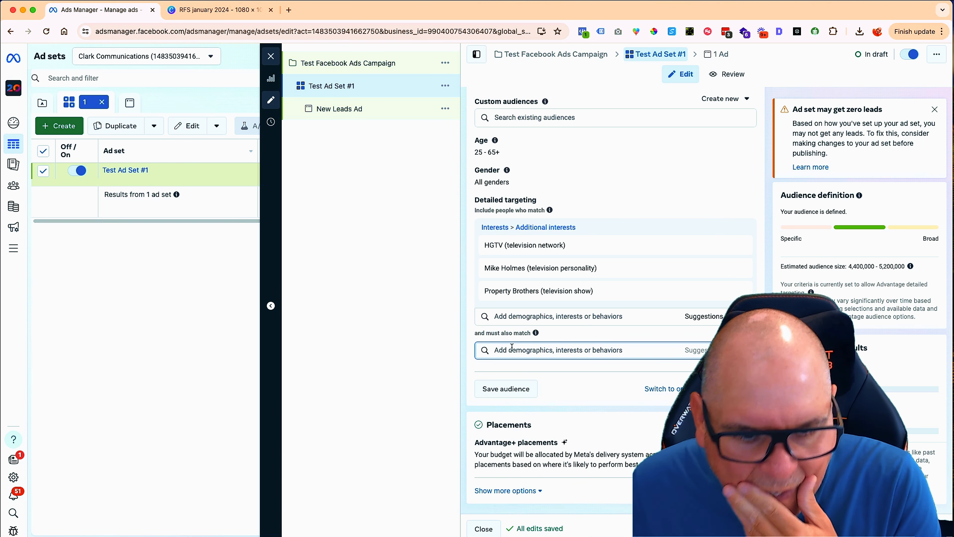
{"action": "type", "text": "c"}
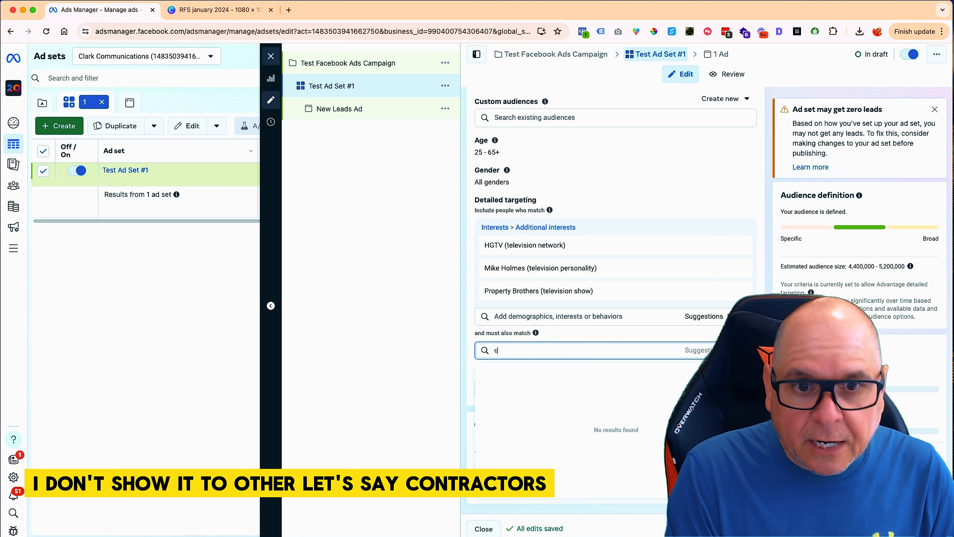
{"action": "type", "text": "ontractors"}
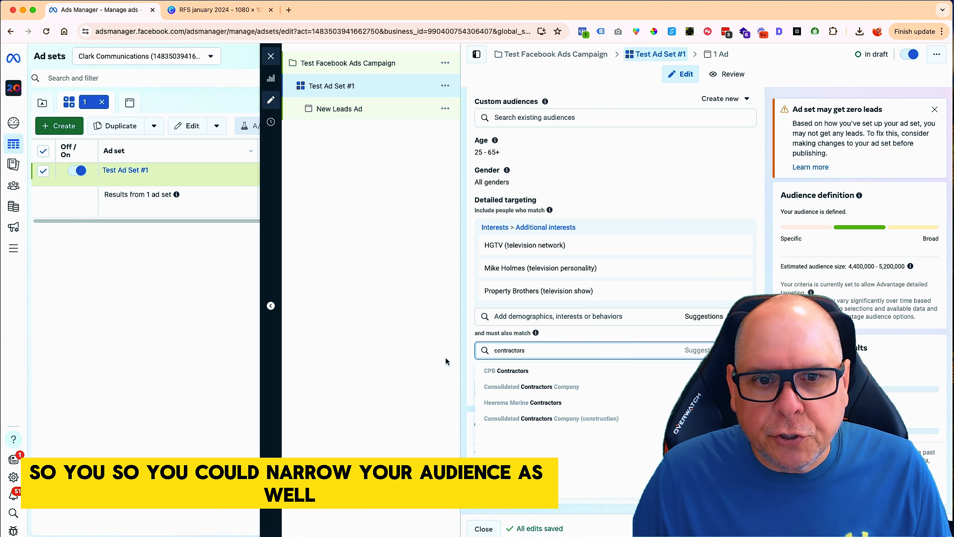
{"action": "left_click_drag", "start_coordinate": [527, 351], "coordinate": [475, 352]}
{"action": "key", "text": "BackSpace"}
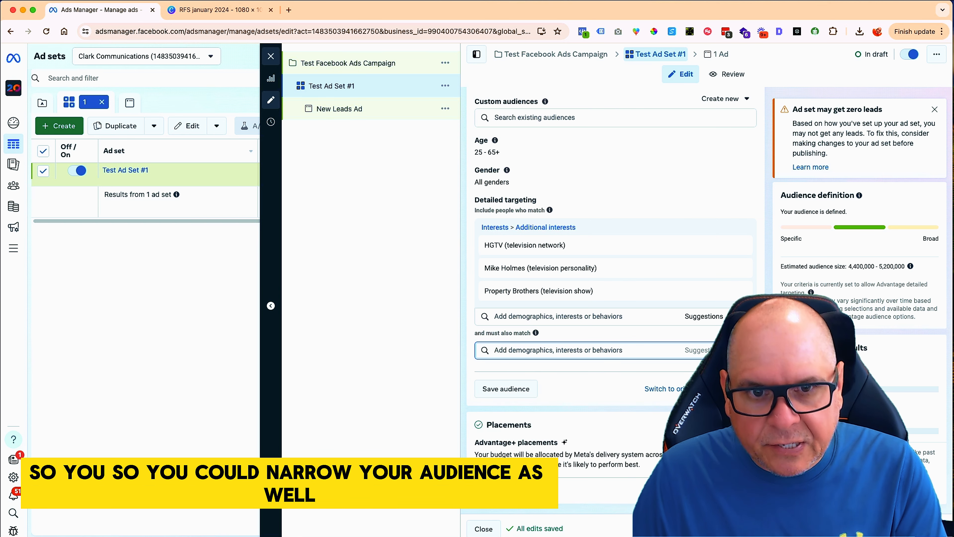
{"action": "left_click", "coordinate": [414, 370]}
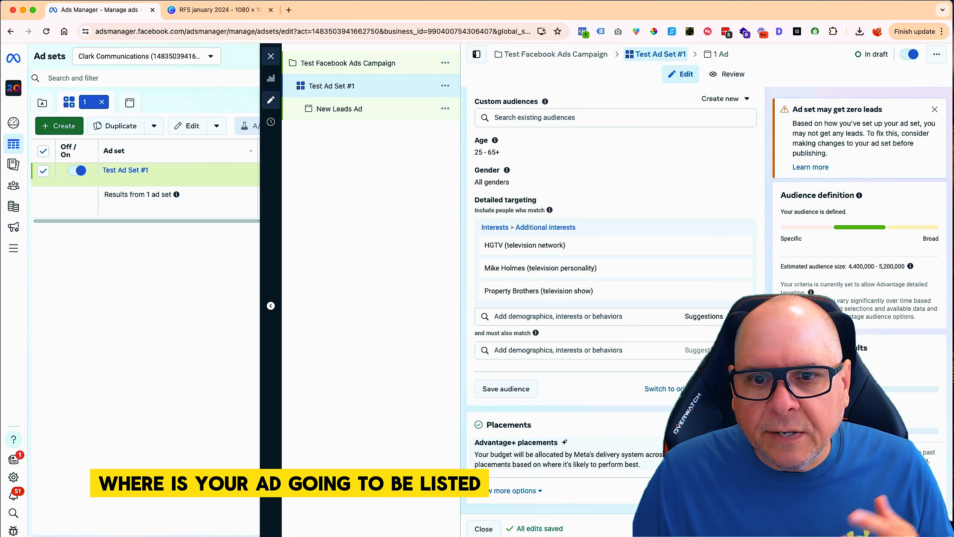
- Open the placement options and switch the ad set from Advantage+ placements to Manual placements
{"action": "left_click", "coordinate": [738, 443]}
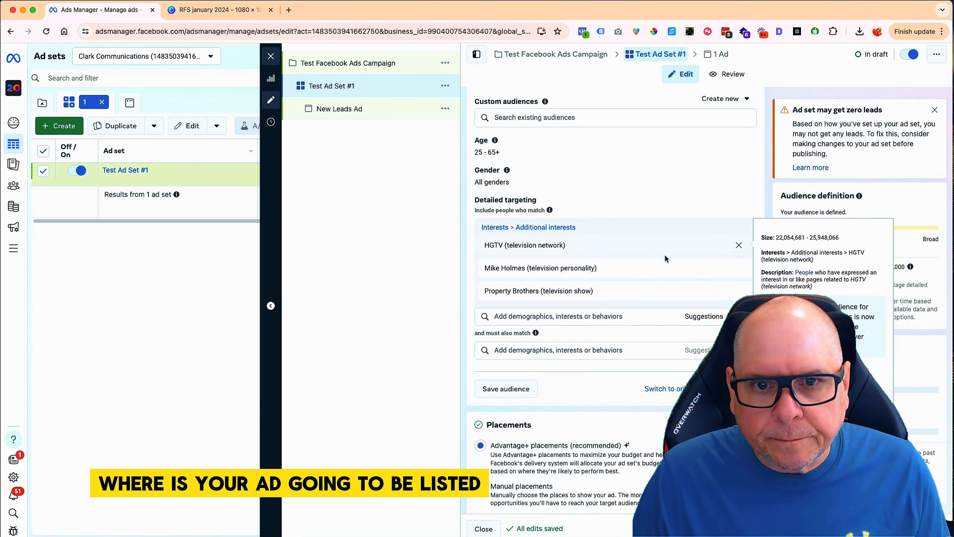
{"action": "scroll", "coordinate": [638, 270], "scroll_direction": "down", "scroll_amount": 1}
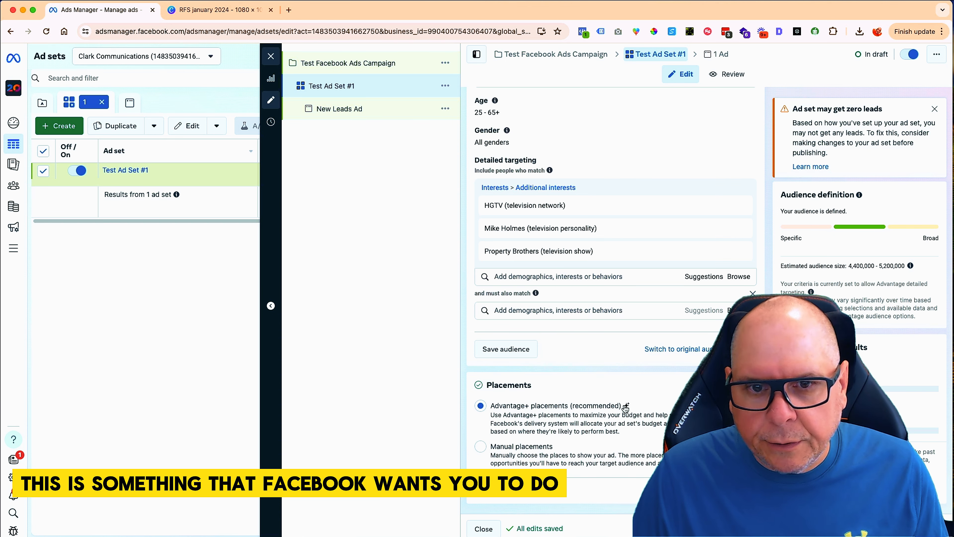
{"action": "left_click", "coordinate": [480, 446]}
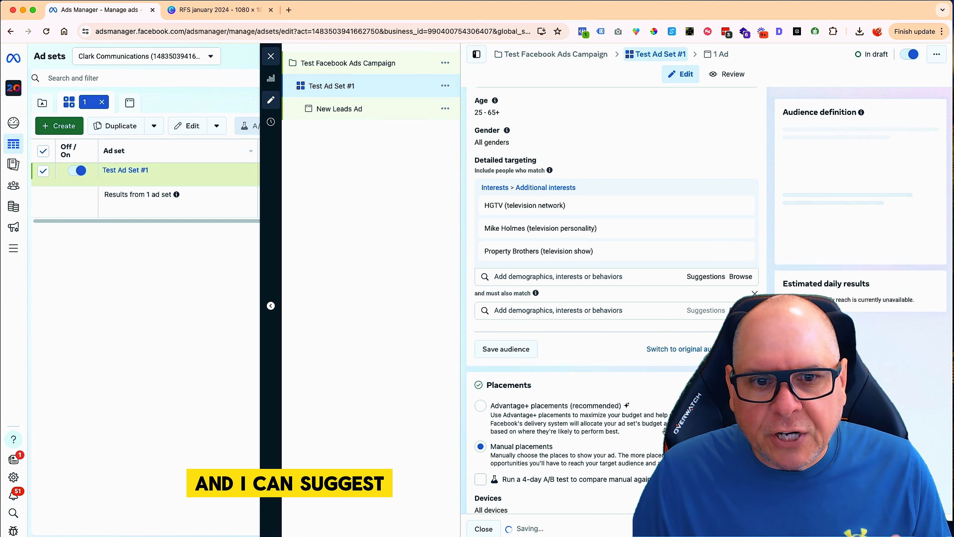
- Exclude the Audience network platform from the ad set's manual placements
{"action": "scroll", "coordinate": [552, 382], "scroll_direction": "down", "scroll_amount": 8}
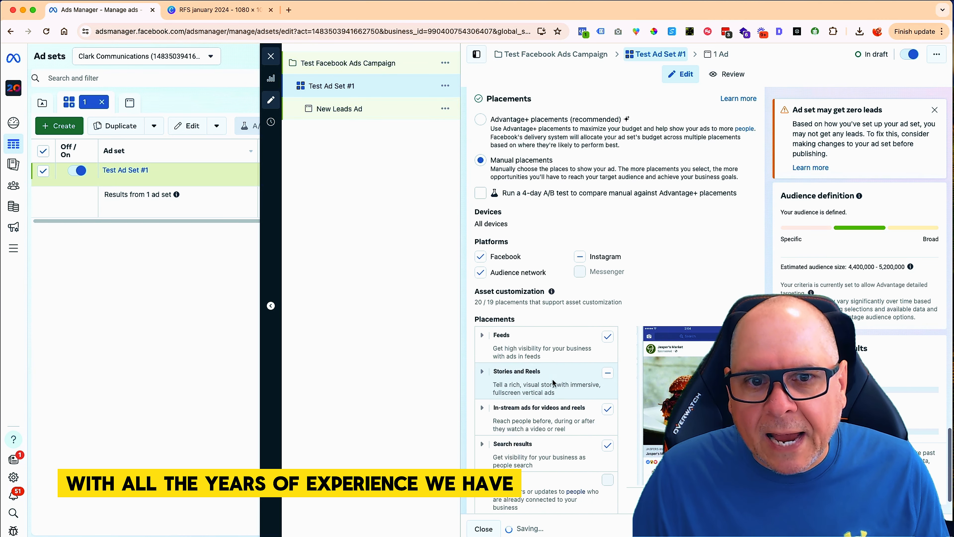
{"action": "scroll", "coordinate": [553, 382], "scroll_direction": "down", "scroll_amount": 2}
{"action": "left_click", "coordinate": [481, 203]}
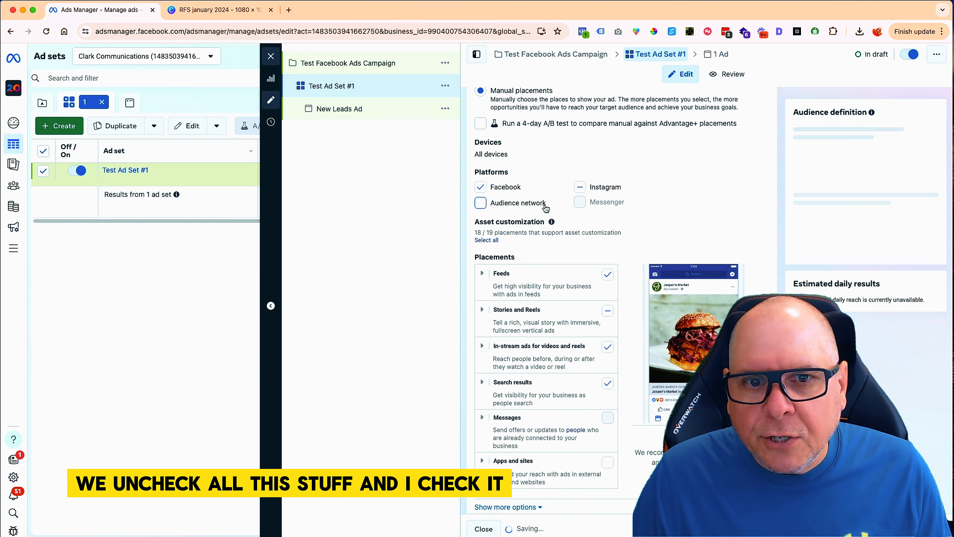
- Clear all the Feeds placements and select only Facebook Feed and Instagram feed
{"action": "left_click", "coordinate": [483, 278]}
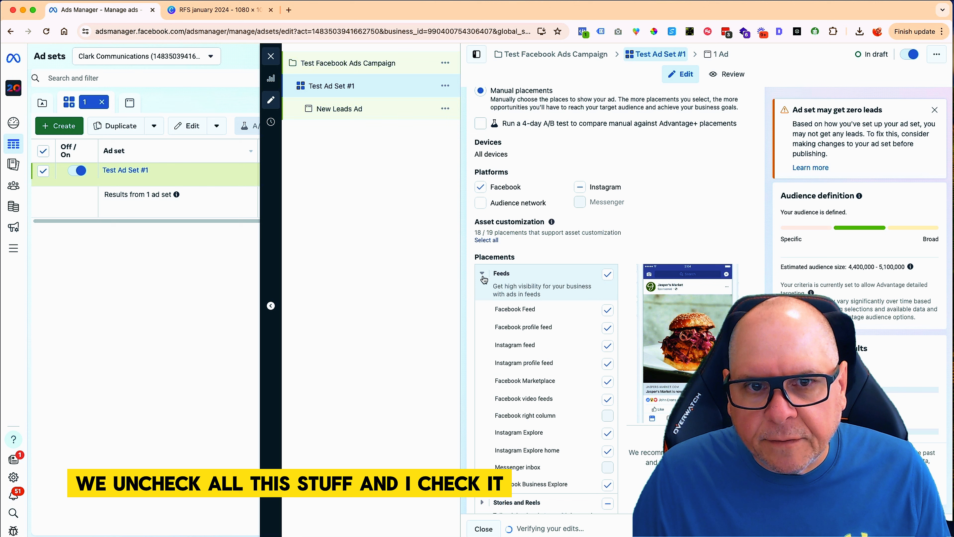
{"action": "left_click", "coordinate": [607, 275]}
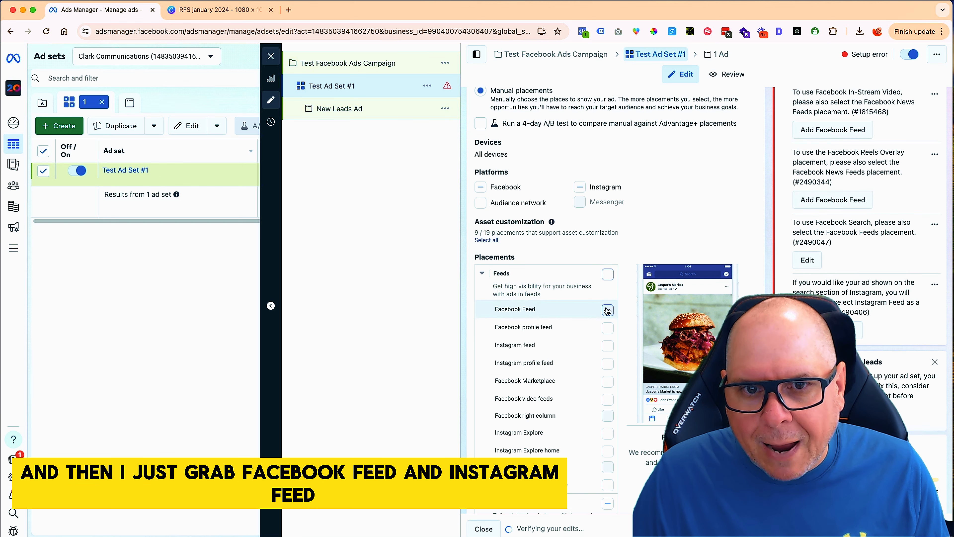
{"action": "left_click", "coordinate": [608, 310]}
{"action": "left_click", "coordinate": [607, 345]}
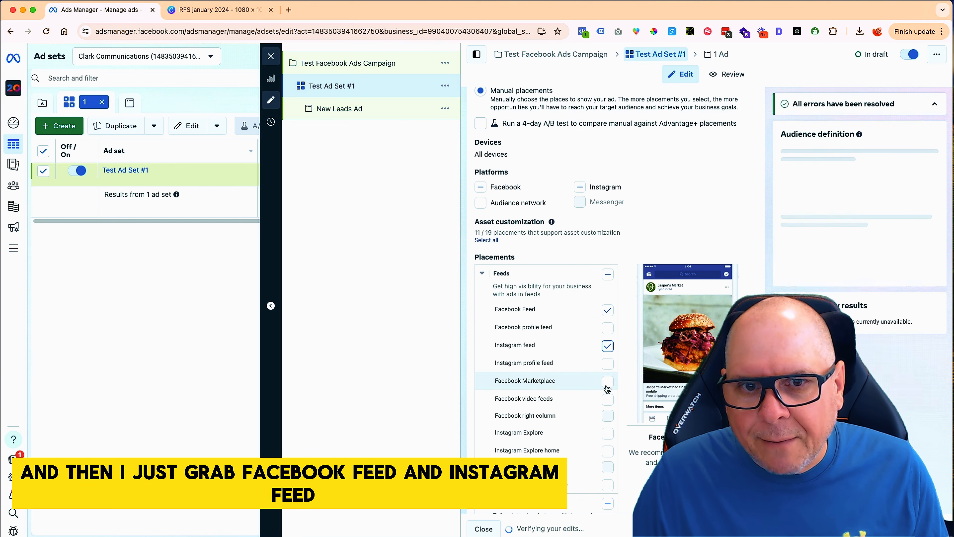
- Expand the Stories and Reels placements and deselect the whole group
{"action": "scroll", "coordinate": [580, 390], "scroll_direction": "down", "scroll_amount": 5}
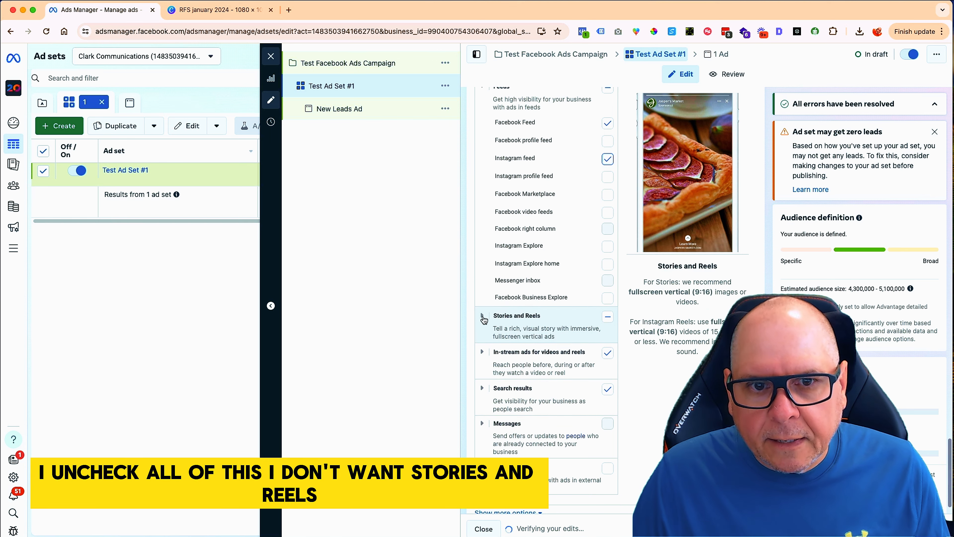
{"action": "left_click", "coordinate": [482, 317]}
{"action": "left_click", "coordinate": [609, 317]}
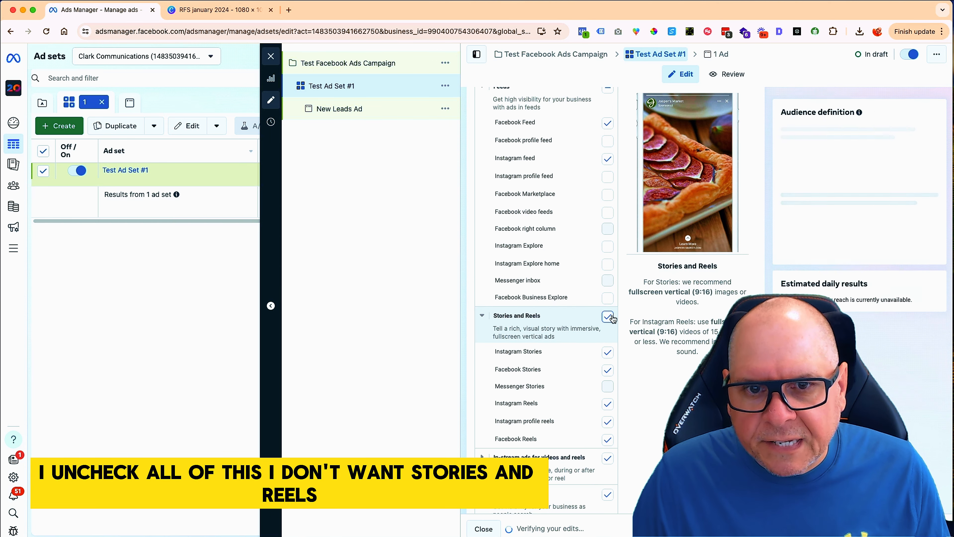
{"action": "scroll", "coordinate": [566, 339], "scroll_direction": "down", "scroll_amount": 4}
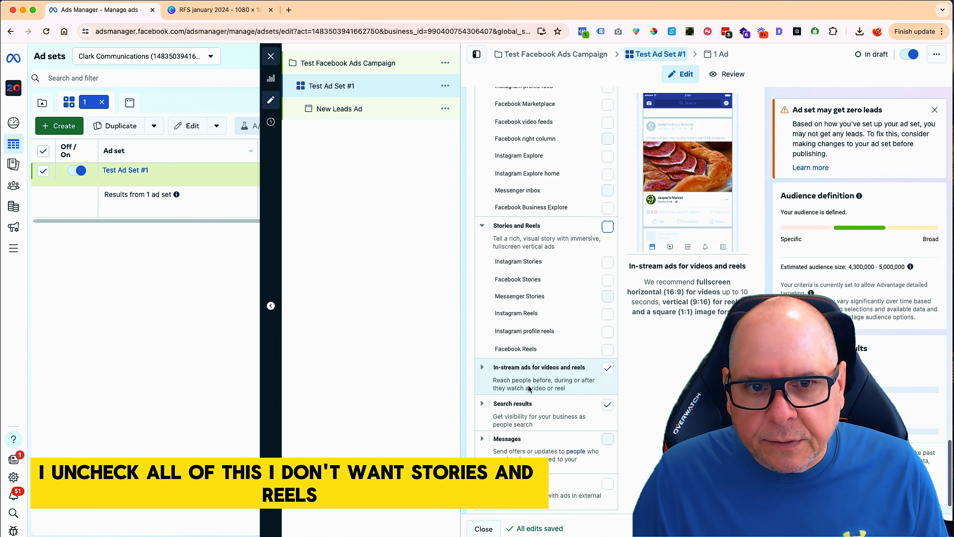
- Deselect all placements under In-stream ads for videos and reels and under Search results
{"action": "left_click", "coordinate": [482, 331]}
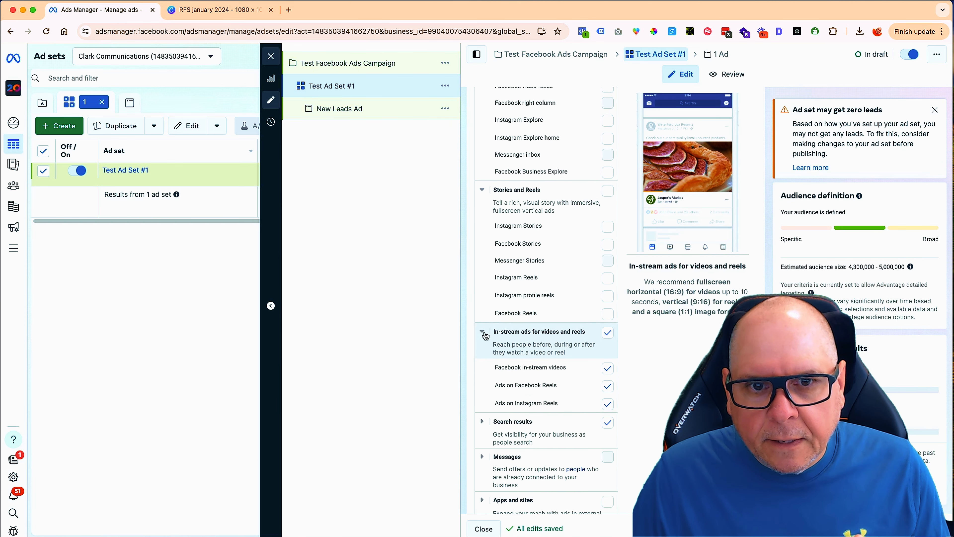
{"action": "left_click", "coordinate": [608, 333]}
{"action": "scroll", "coordinate": [488, 369], "scroll_direction": "down", "scroll_amount": 2}
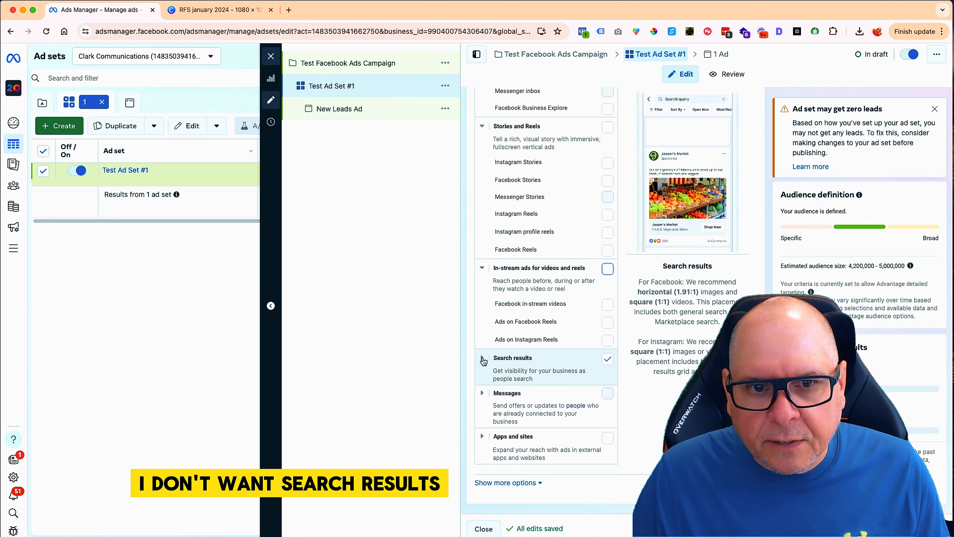
{"action": "left_click", "coordinate": [483, 358]}
{"action": "left_click", "coordinate": [607, 360]}
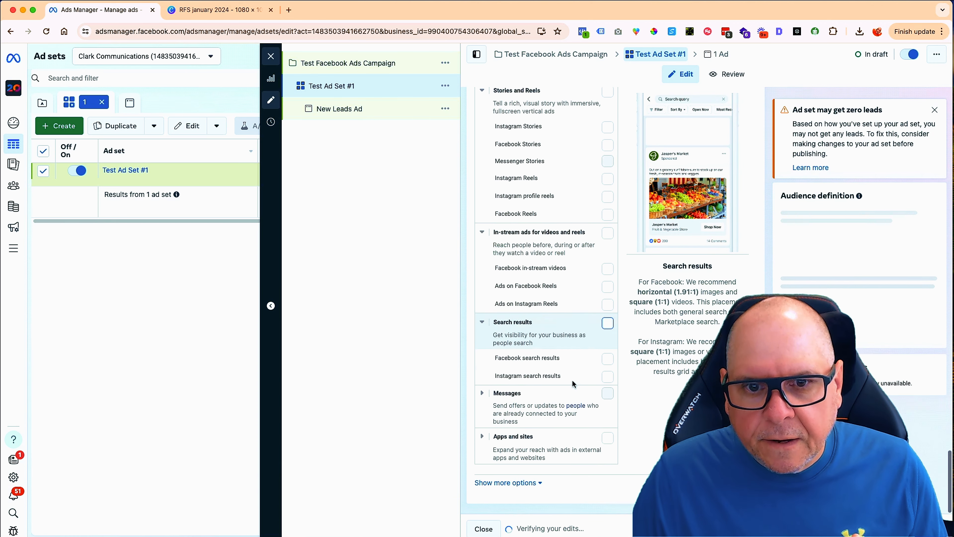
- Review the ad set's manual placements, including the selected platforms, feeds and deselected placement groups
{"action": "scroll", "coordinate": [573, 380], "scroll_direction": "up", "scroll_amount": 5}
{"action": "scroll", "coordinate": [573, 381], "scroll_direction": "up", "scroll_amount": 4}
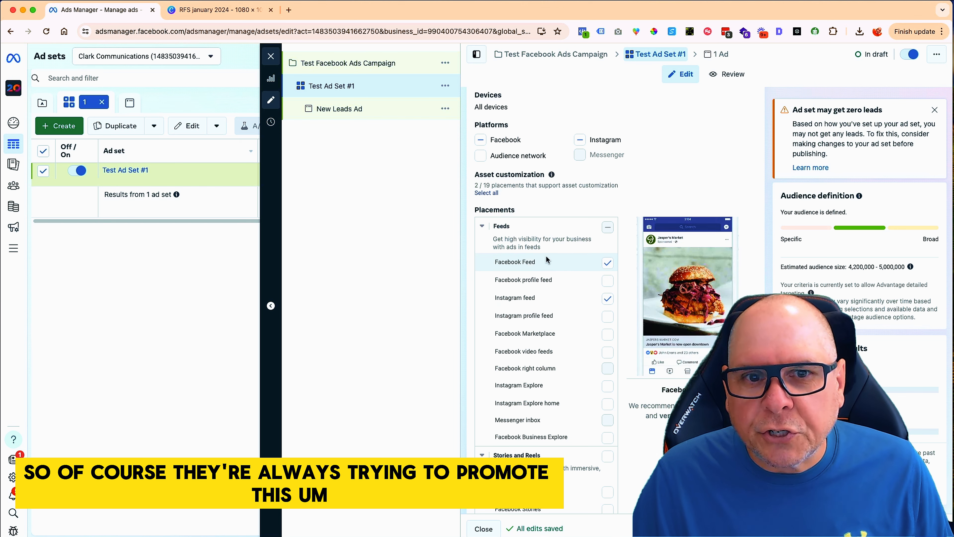
{"action": "scroll", "coordinate": [555, 302], "scroll_direction": "up", "scroll_amount": 4}
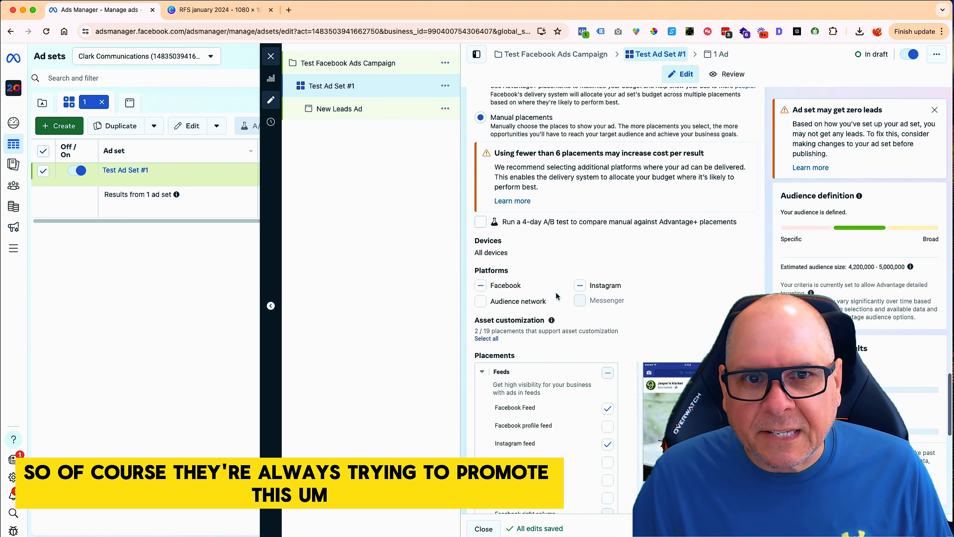
{"action": "scroll", "coordinate": [556, 295], "scroll_direction": "up", "scroll_amount": 4}
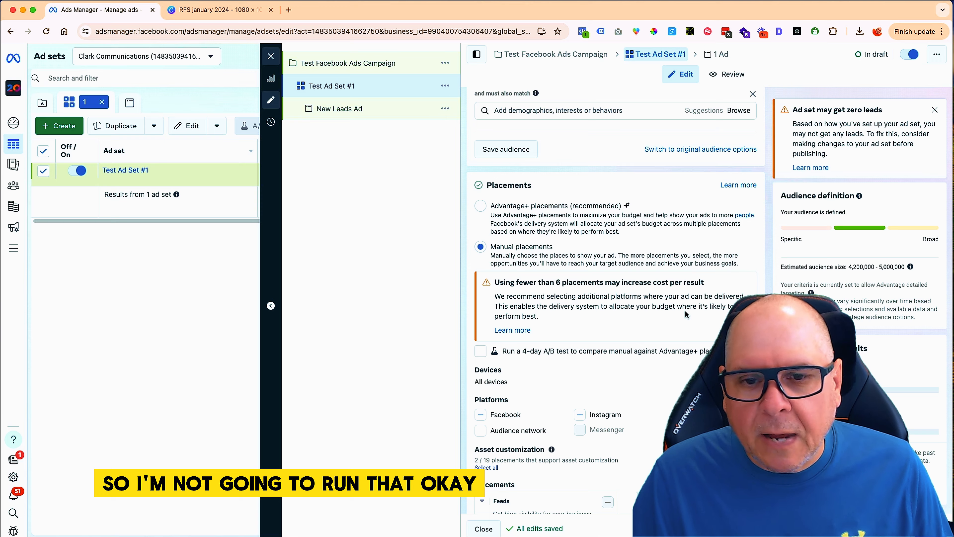
{"action": "scroll", "coordinate": [684, 316], "scroll_direction": "down", "scroll_amount": 15}
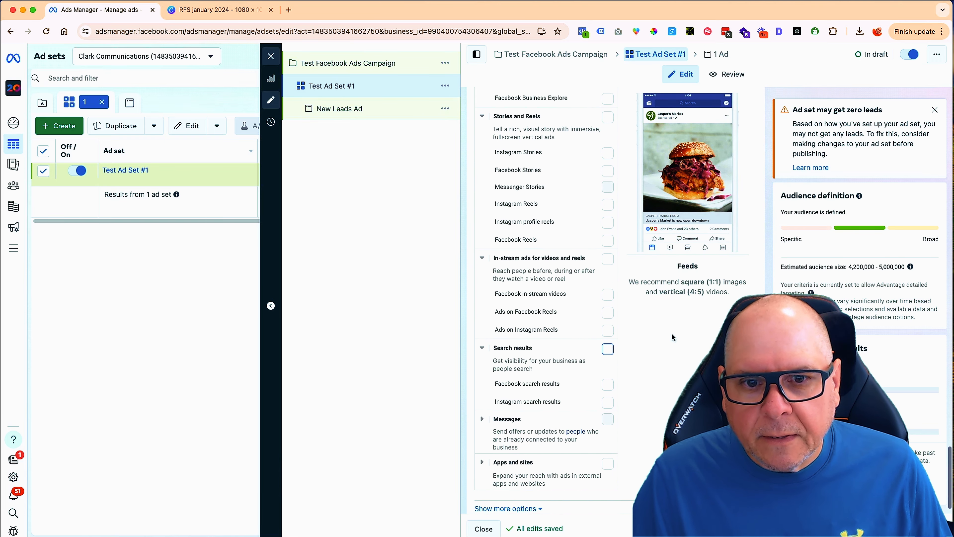
{"action": "scroll", "coordinate": [671, 334], "scroll_direction": "down", "scroll_amount": 1}
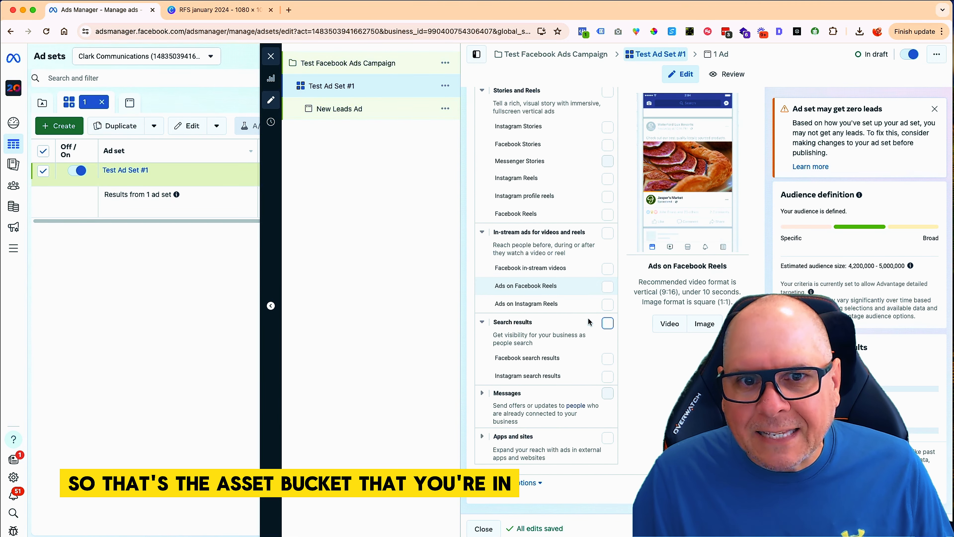
- Review the ad set's name, conversion location, Facebook Page, performance goal, dynamic creative, catalog, budget and schedule
{"action": "scroll", "coordinate": [588, 322], "scroll_direction": "up", "scroll_amount": 20}
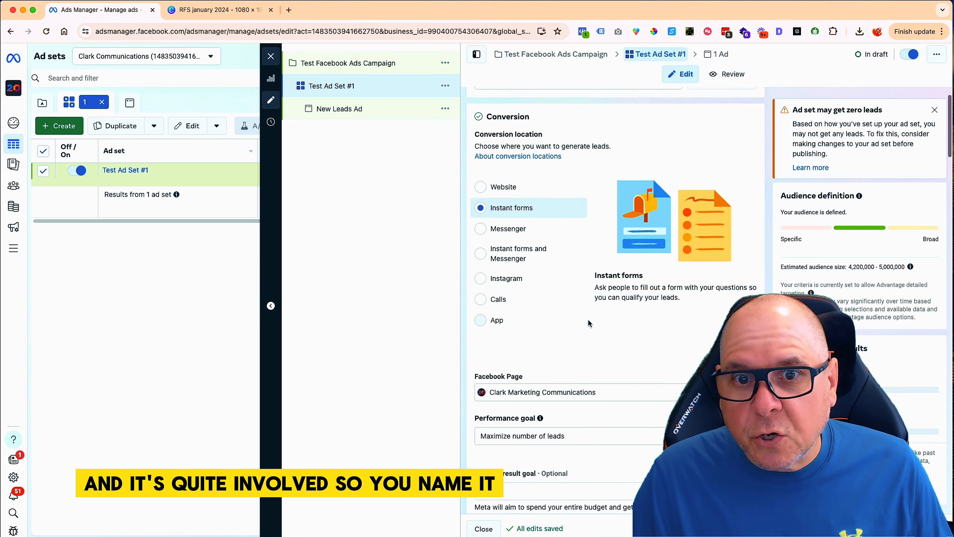
{"action": "scroll", "coordinate": [588, 322], "scroll_direction": "up", "scroll_amount": 2}
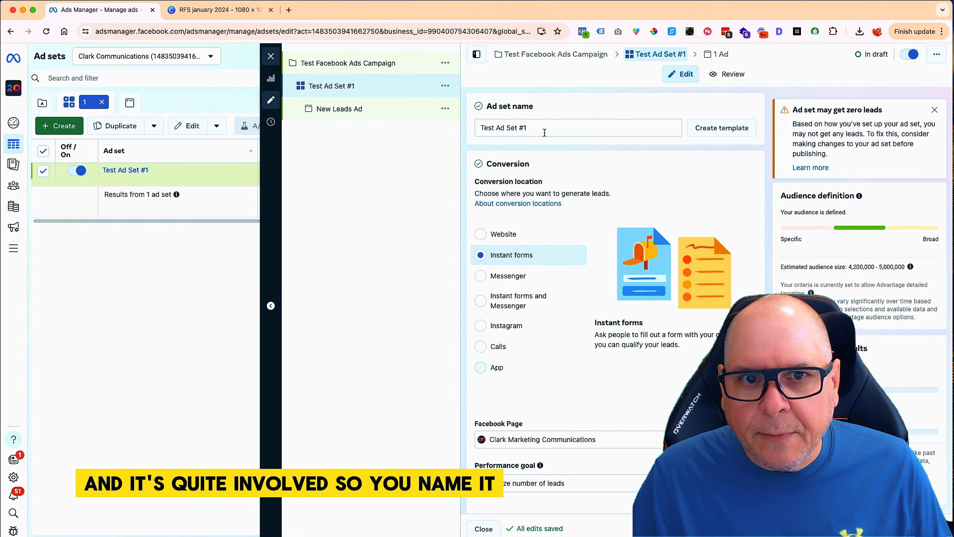
{"action": "scroll", "coordinate": [668, 386], "scroll_direction": "down", "scroll_amount": 1}
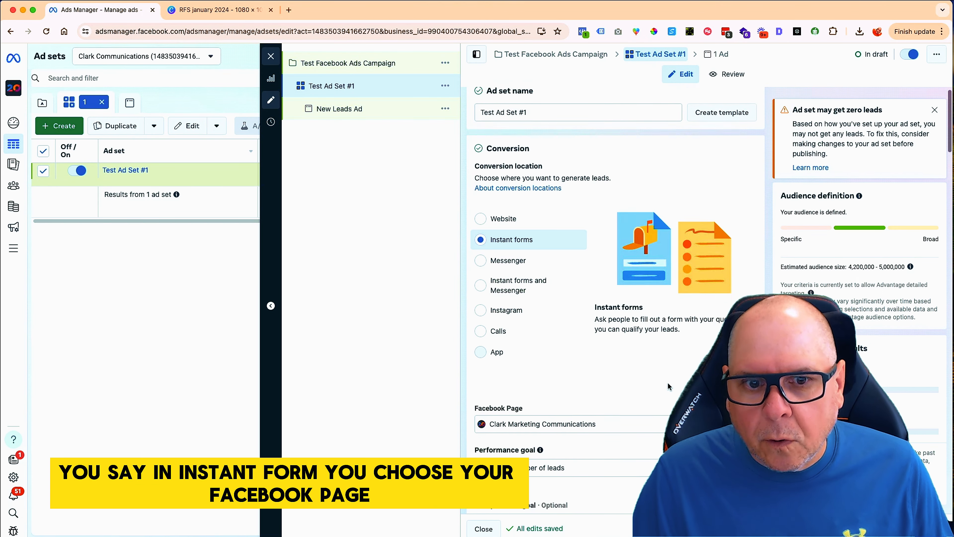
{"action": "scroll", "coordinate": [668, 386], "scroll_direction": "down", "scroll_amount": 10}
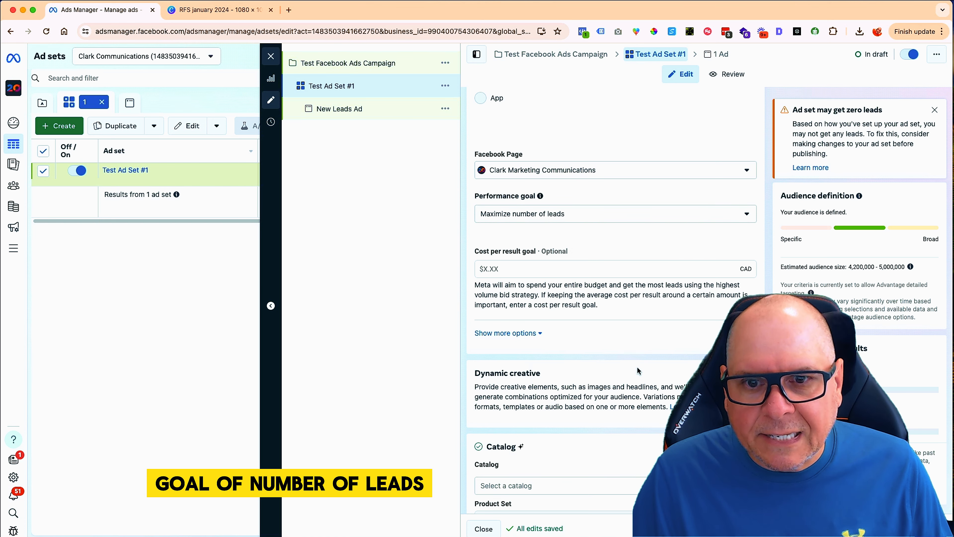
{"action": "scroll", "coordinate": [635, 368], "scroll_direction": "down", "scroll_amount": 5}
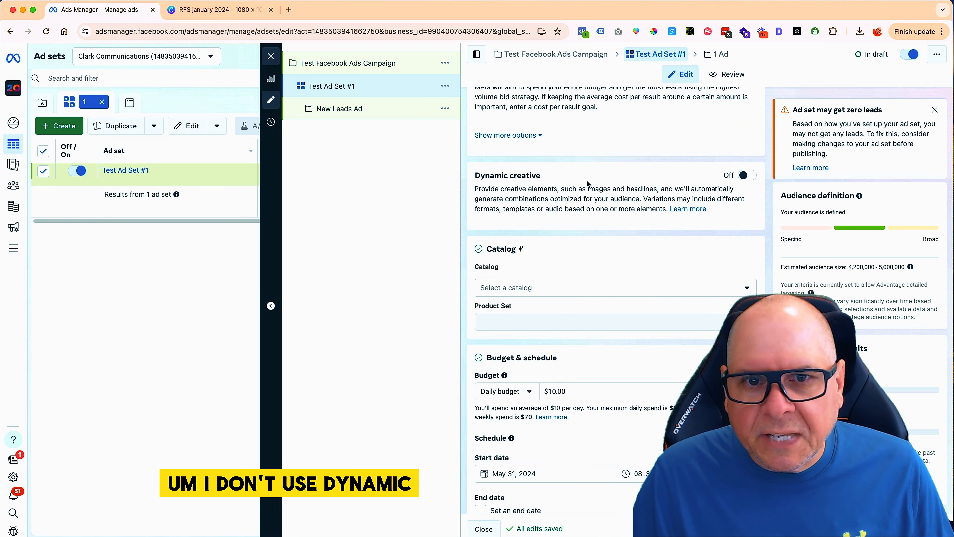
{"action": "scroll", "coordinate": [660, 244], "scroll_direction": "down", "scroll_amount": 2}
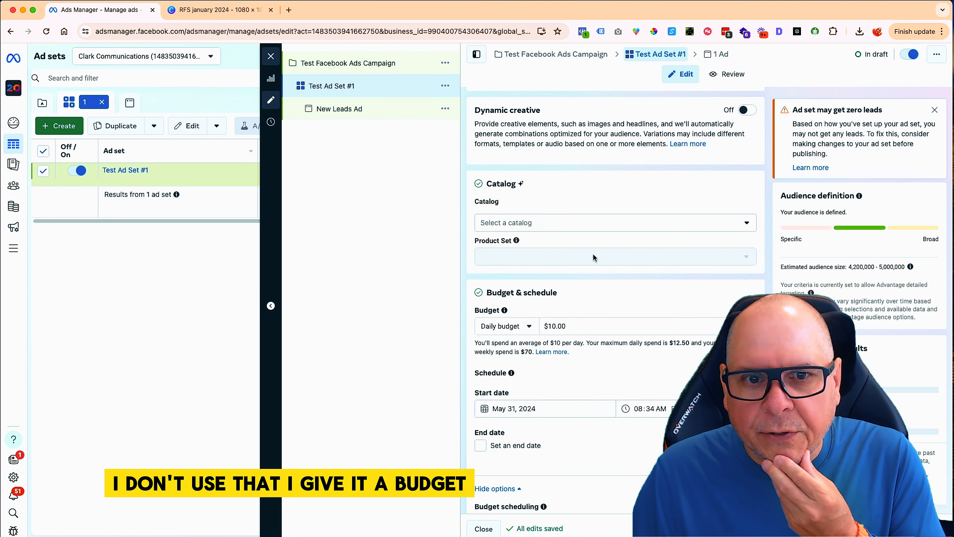
{"action": "scroll", "coordinate": [643, 299], "scroll_direction": "down", "scroll_amount": 2}
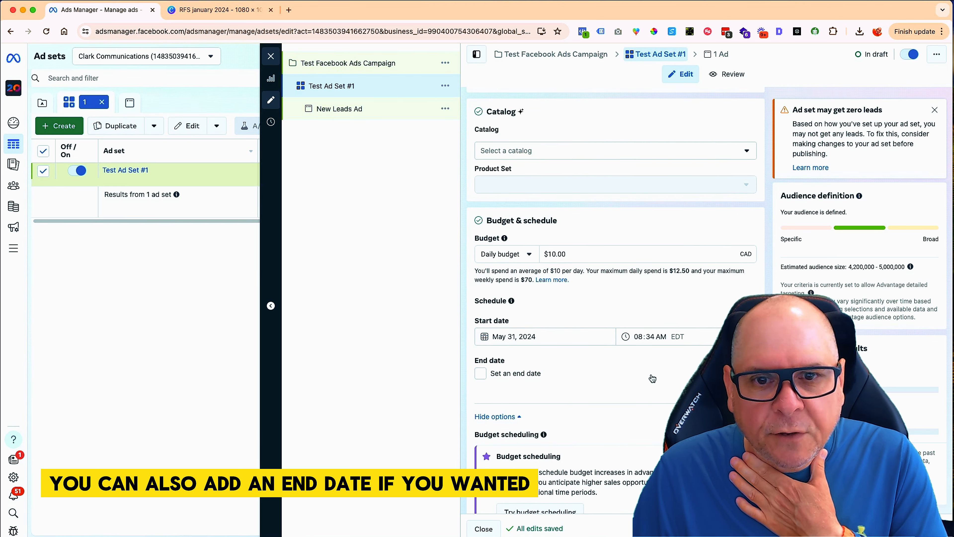
- Open the account-wide audience controls in Advertising settings and close that page
{"action": "scroll", "coordinate": [669, 371], "scroll_direction": "down", "scroll_amount": 8}
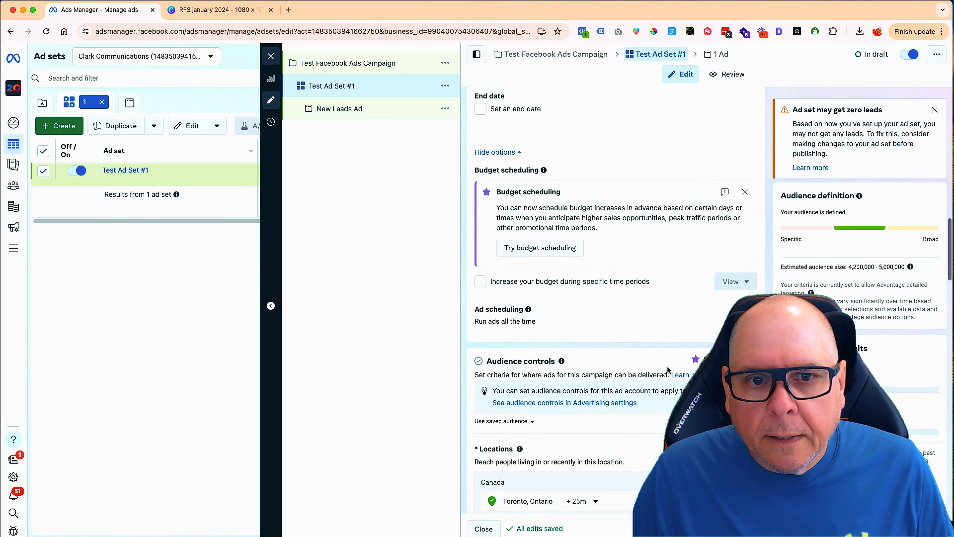
{"action": "scroll", "coordinate": [667, 370], "scroll_direction": "down", "scroll_amount": 2}
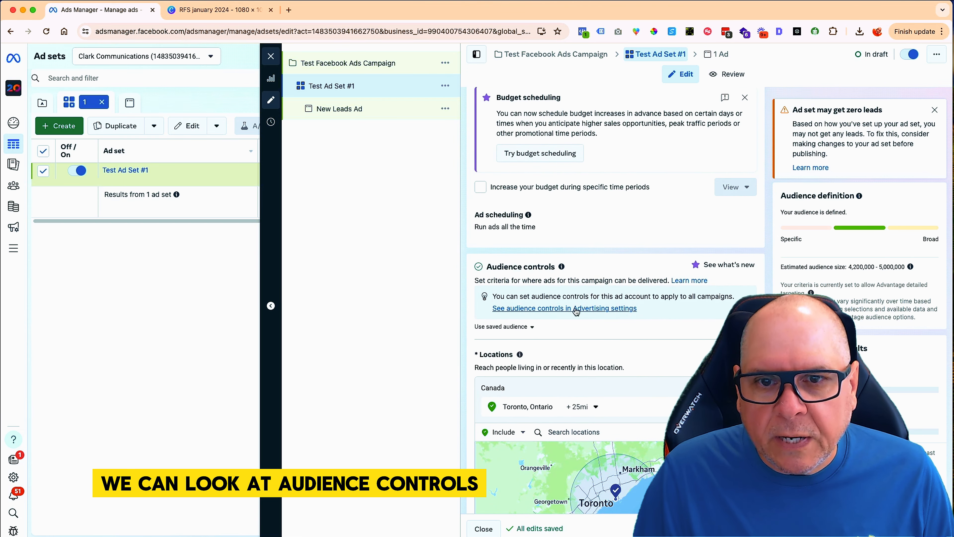
{"action": "left_click", "coordinate": [588, 308]}
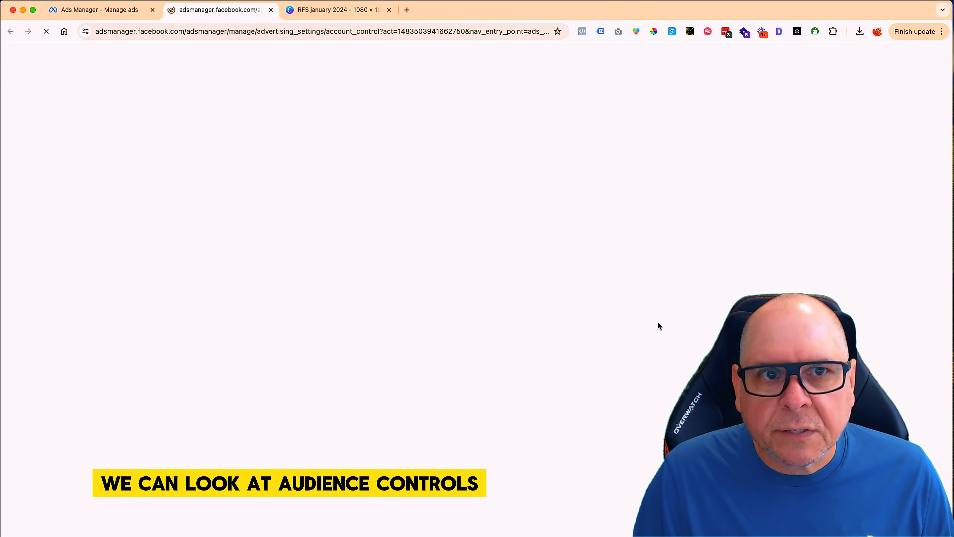
{"action": "left_click", "coordinate": [271, 9]}
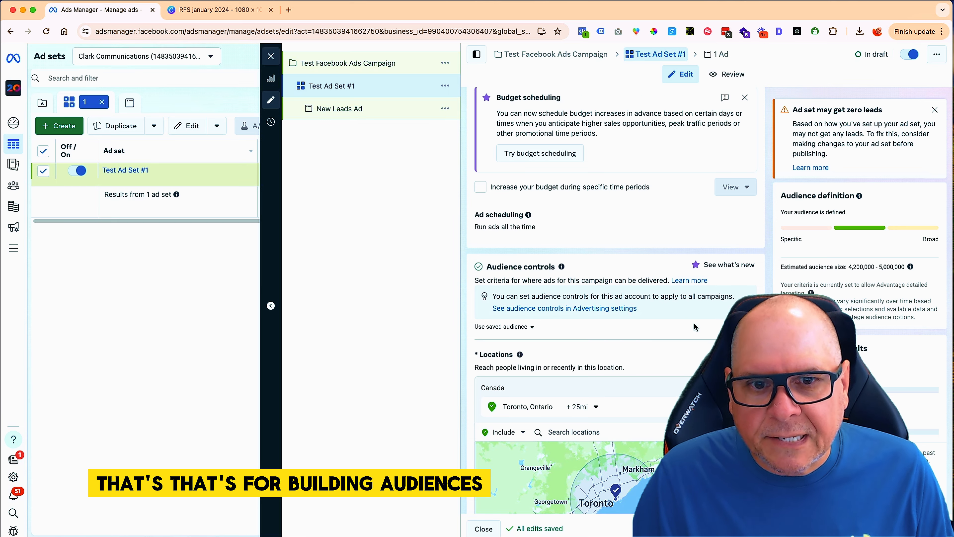
- Search the locations for "hamilton ontario" and include Hamilton, Ontario, Canada in the ad set's targeting
{"action": "scroll", "coordinate": [693, 322], "scroll_direction": "down", "scroll_amount": 3}
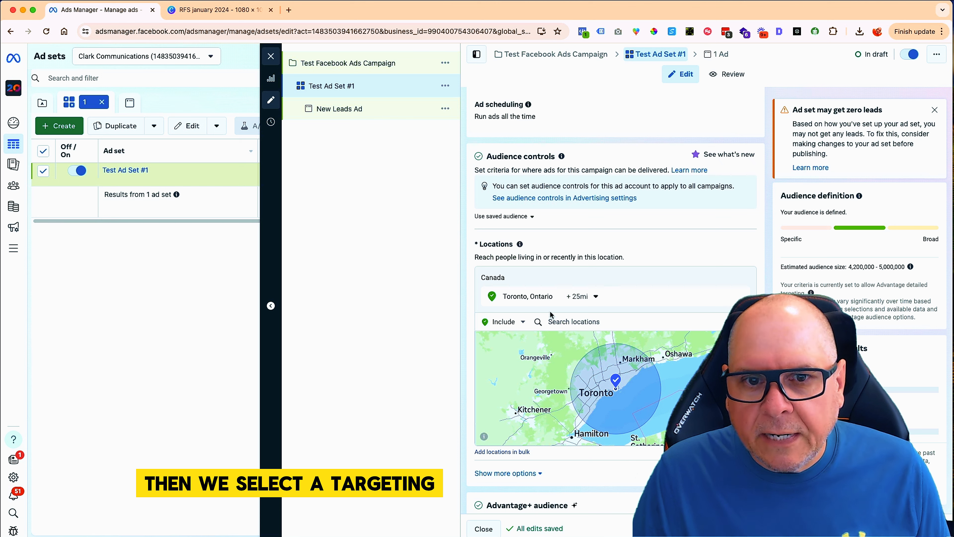
{"action": "left_click", "coordinate": [564, 321]}
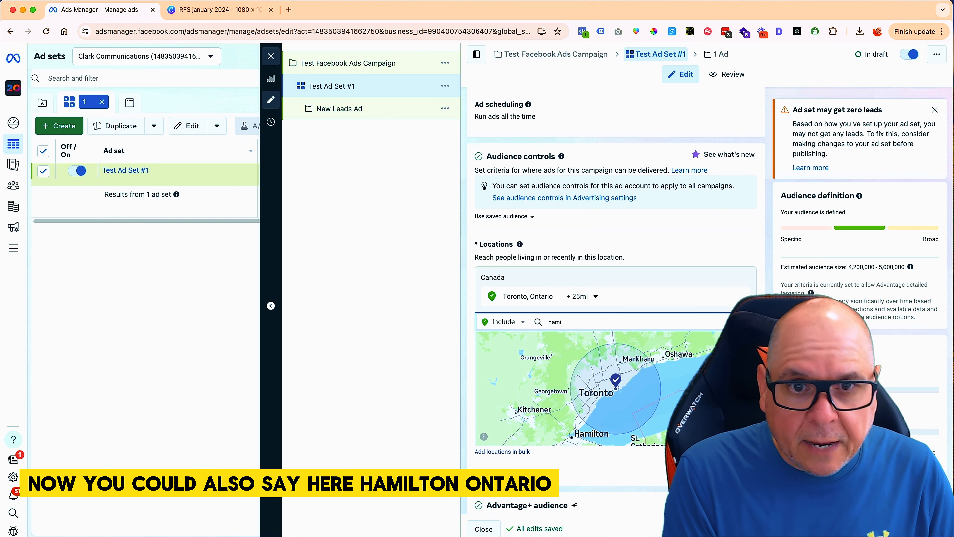
{"action": "type", "text": "hamilton"}
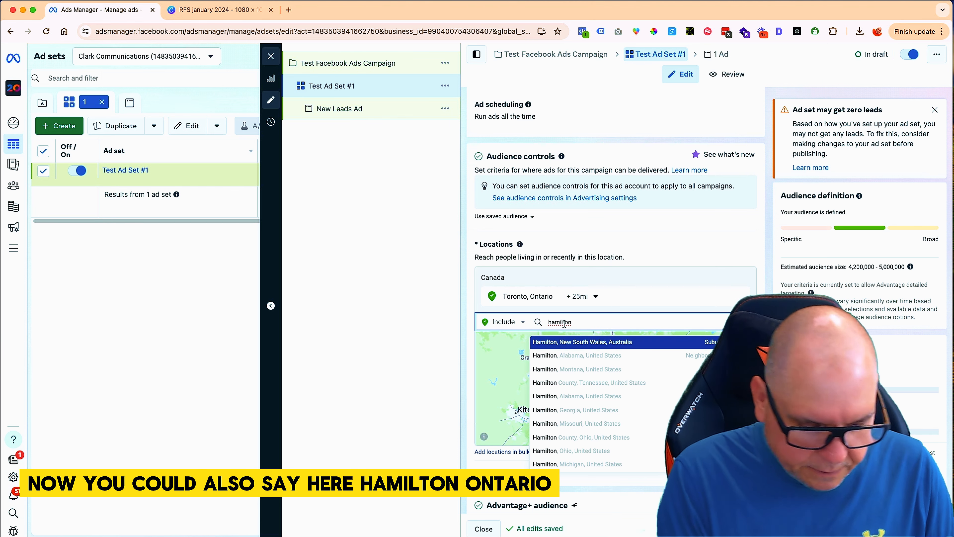
{"action": "type", "text": " ontario"}
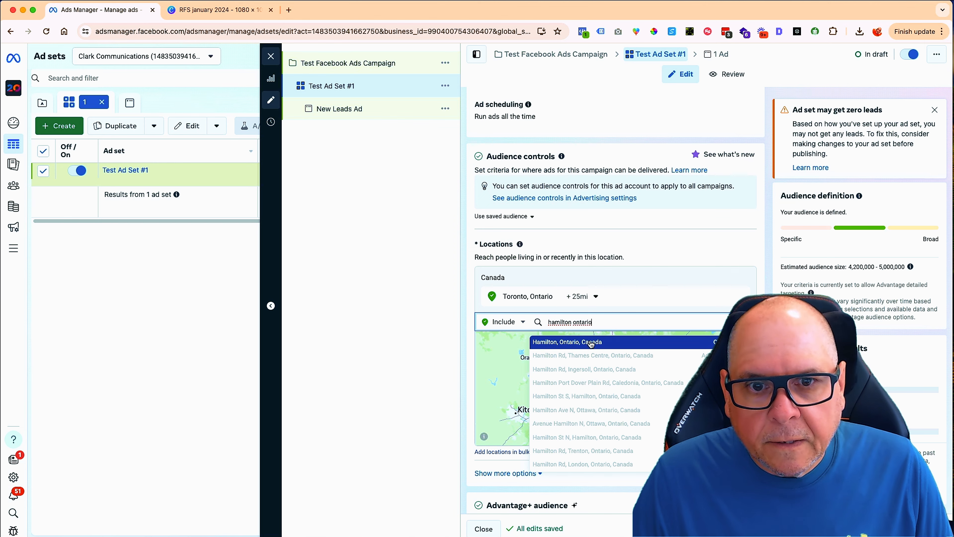
{"action": "left_click", "coordinate": [591, 342]}
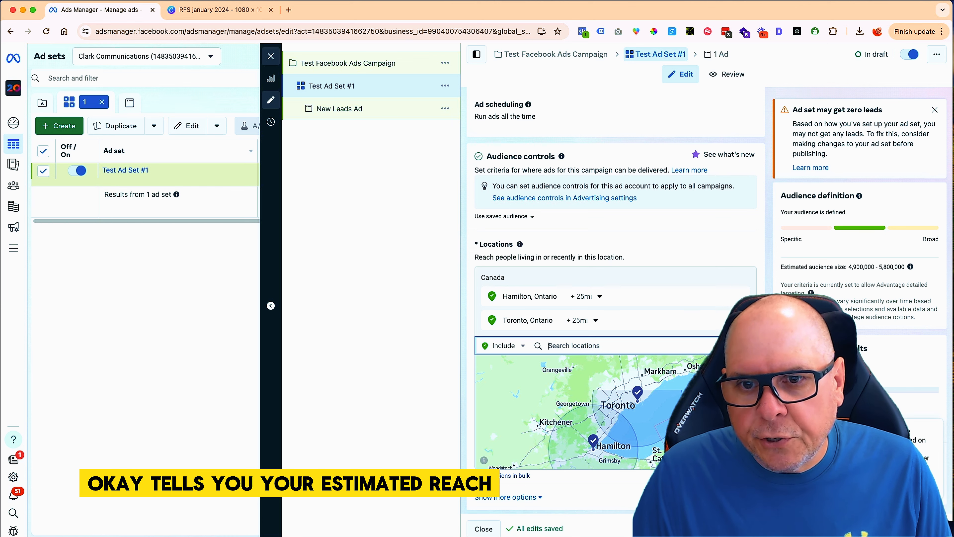
- Review the ad set's locations, Advantage+ audience age, gender and interests, and the manual placement selections
{"action": "scroll", "coordinate": [639, 303], "scroll_direction": "down", "scroll_amount": 8}
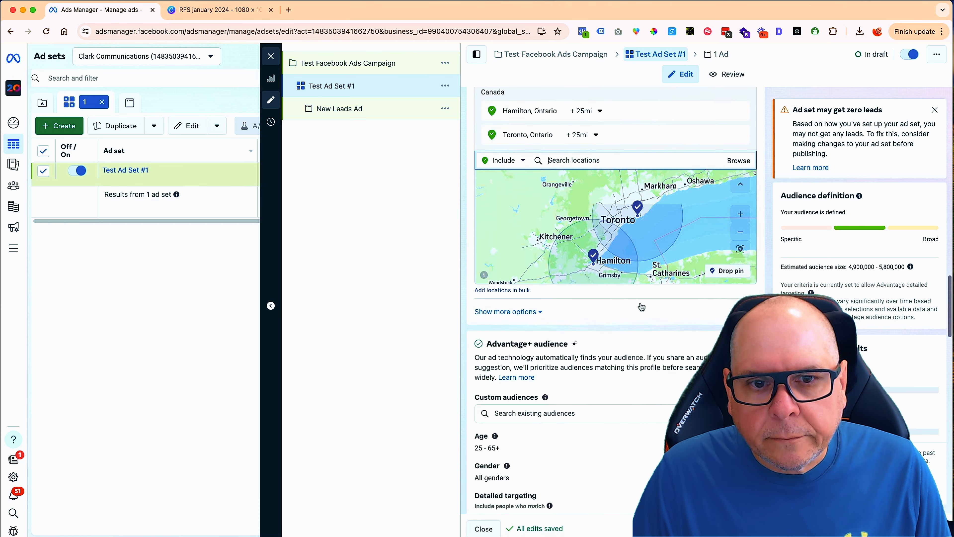
{"action": "scroll", "coordinate": [634, 330], "scroll_direction": "down", "scroll_amount": 2}
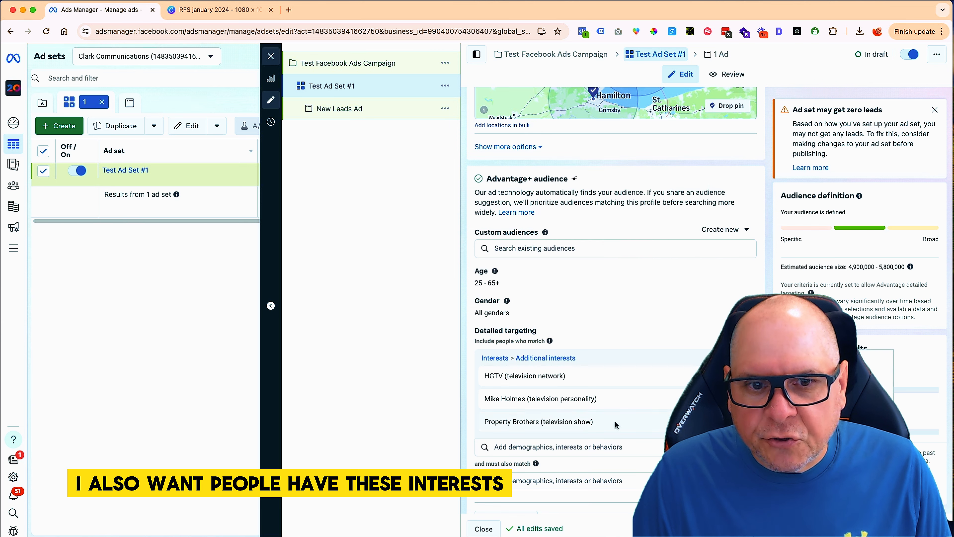
{"action": "scroll", "coordinate": [642, 411], "scroll_direction": "down", "scroll_amount": 3}
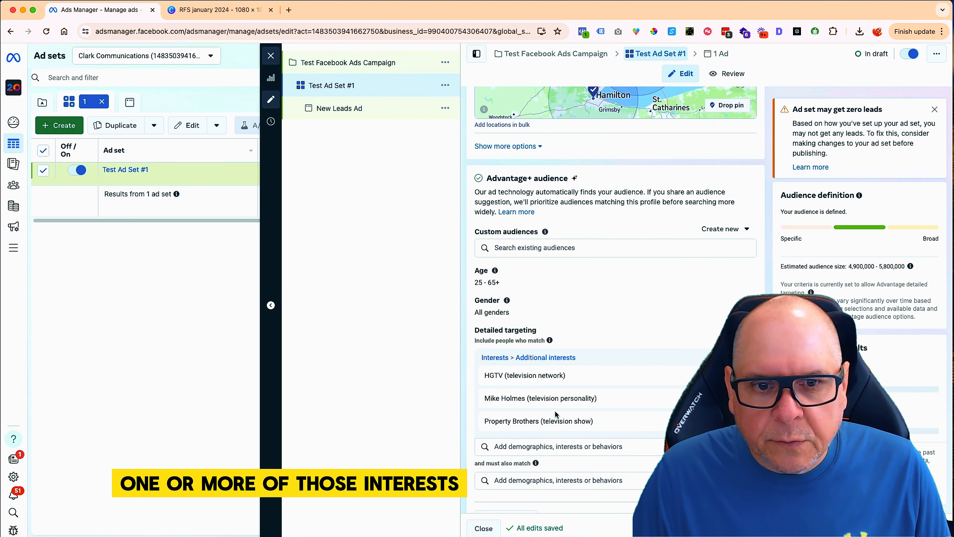
{"action": "scroll", "coordinate": [642, 411], "scroll_direction": "down", "scroll_amount": 8}
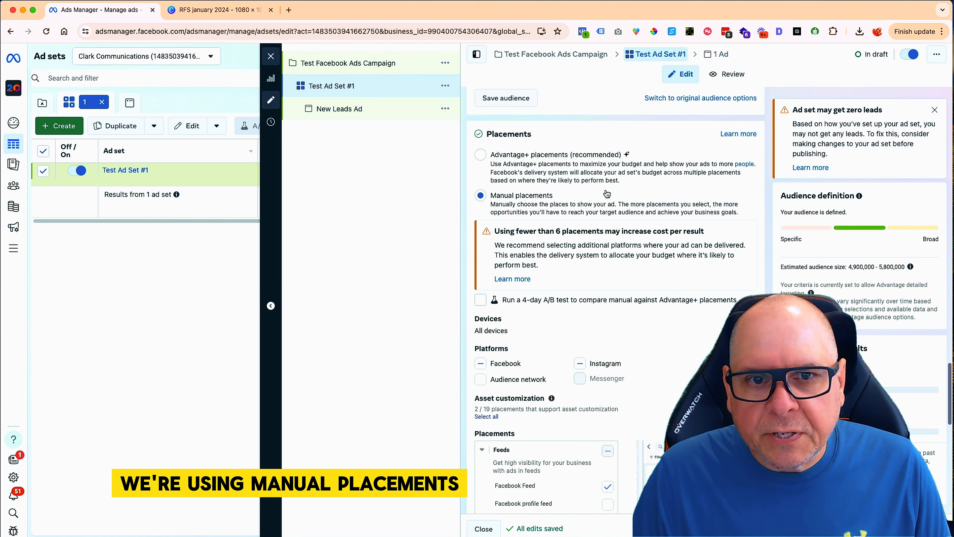
{"action": "scroll", "coordinate": [609, 376], "scroll_direction": "down", "scroll_amount": 3}
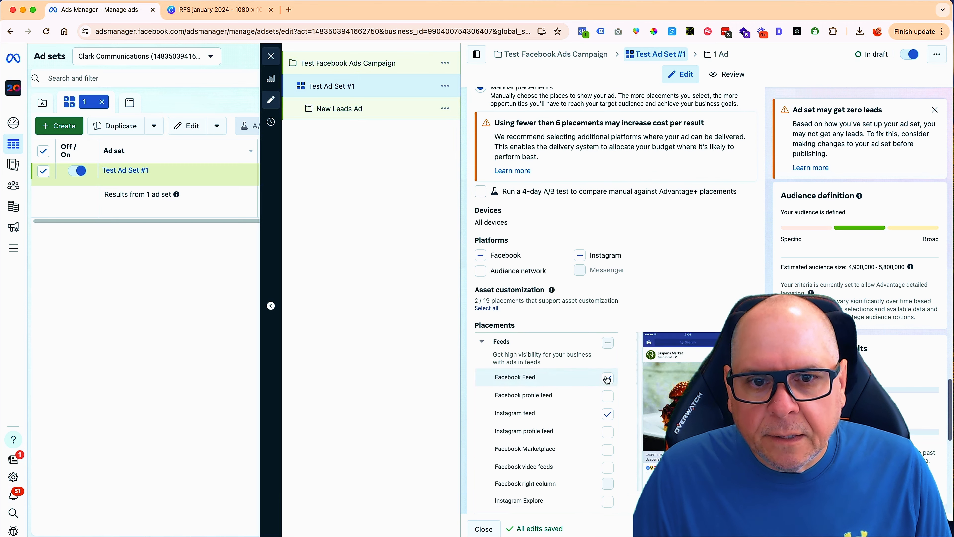
{"action": "scroll", "coordinate": [584, 406], "scroll_direction": "down", "scroll_amount": 7}
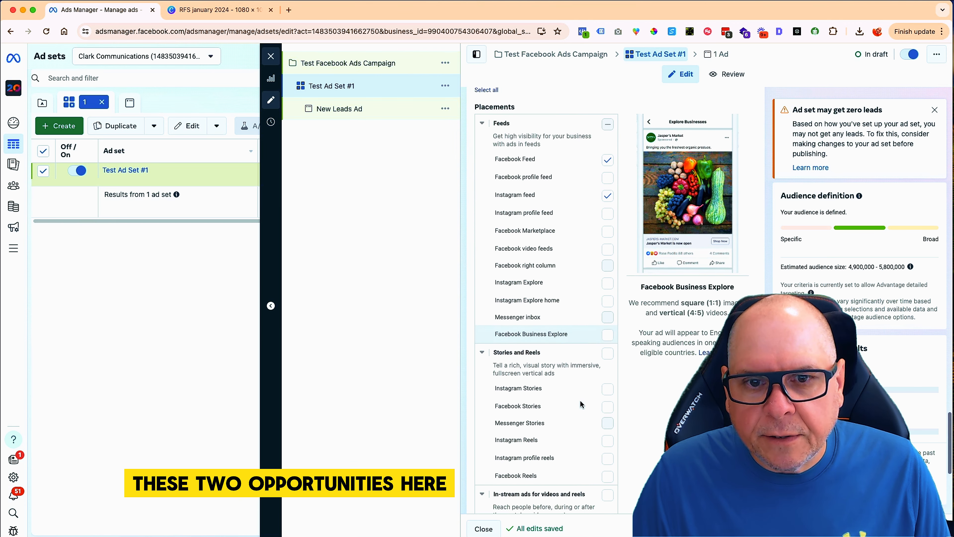
{"action": "scroll", "coordinate": [580, 404], "scroll_direction": "down", "scroll_amount": 6}
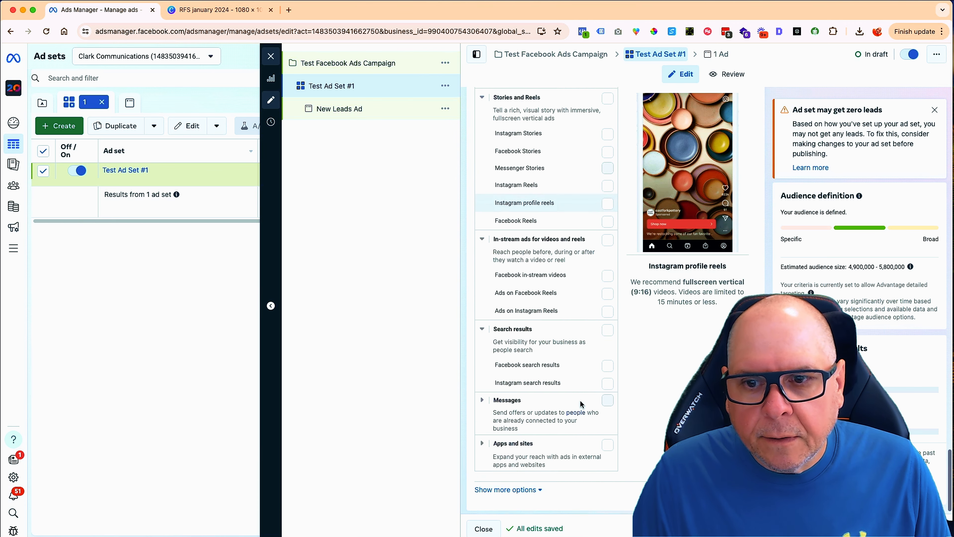
- Open the New Leads Ad in the campaign and rename it Ad#1
{"action": "left_click", "coordinate": [342, 112]}
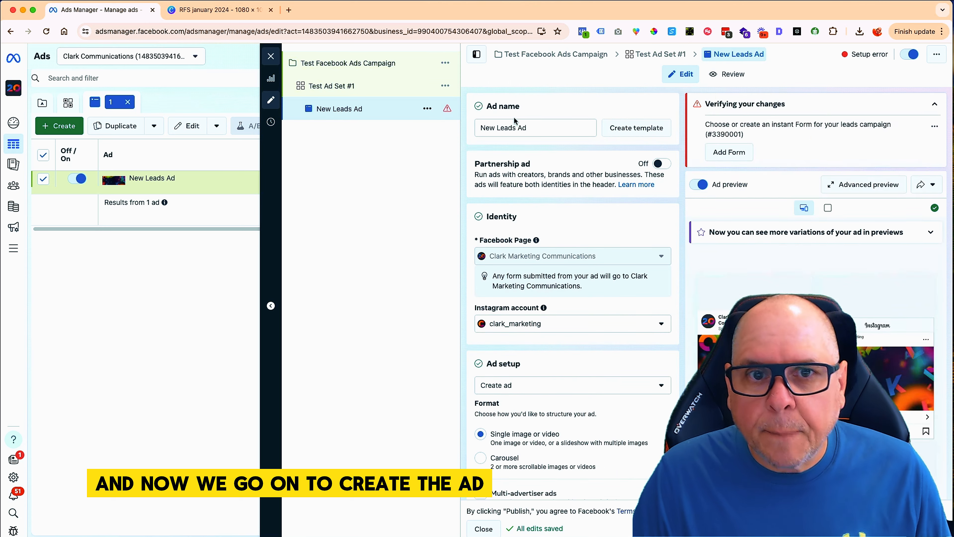
{"action": "double_click", "coordinate": [510, 127]}
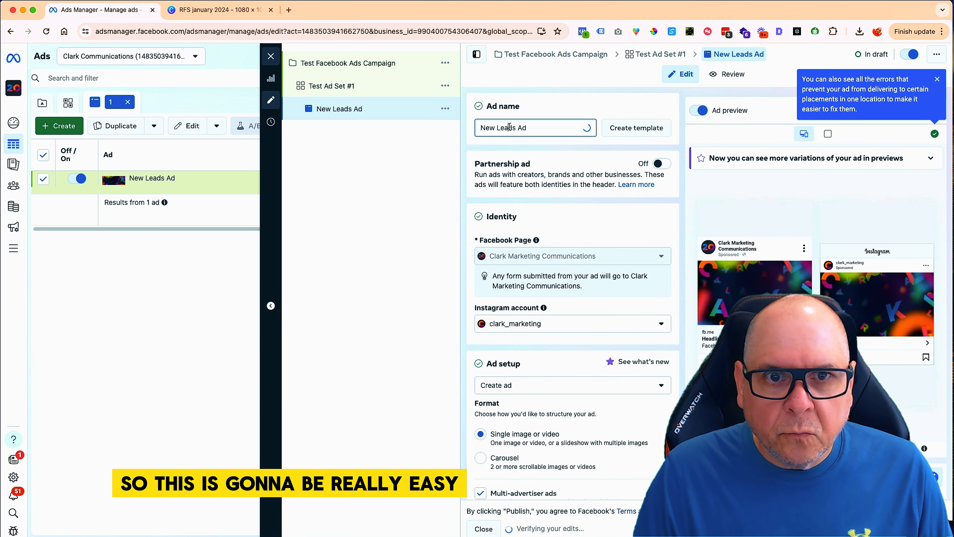
{"action": "triple_click", "coordinate": [510, 127]}
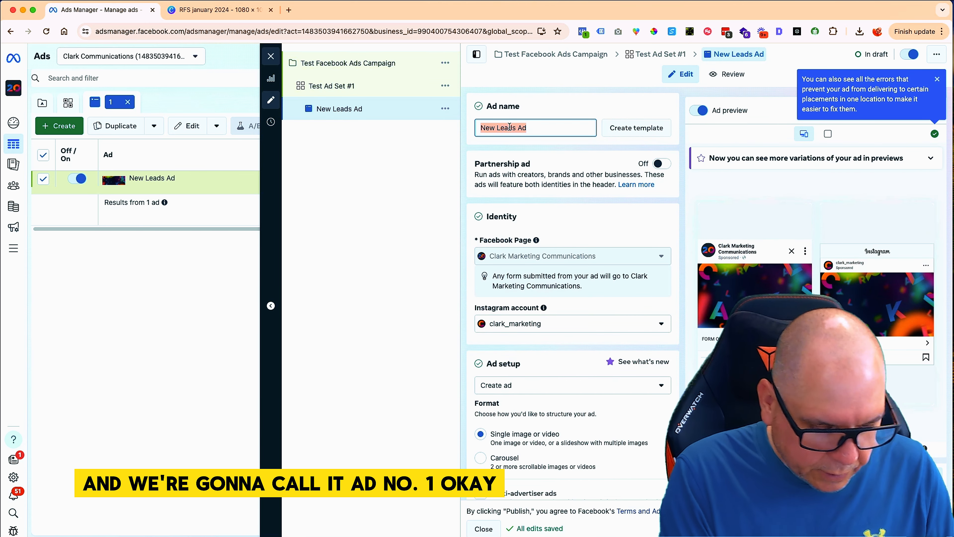
{"action": "type", "text": "Ad#1"}
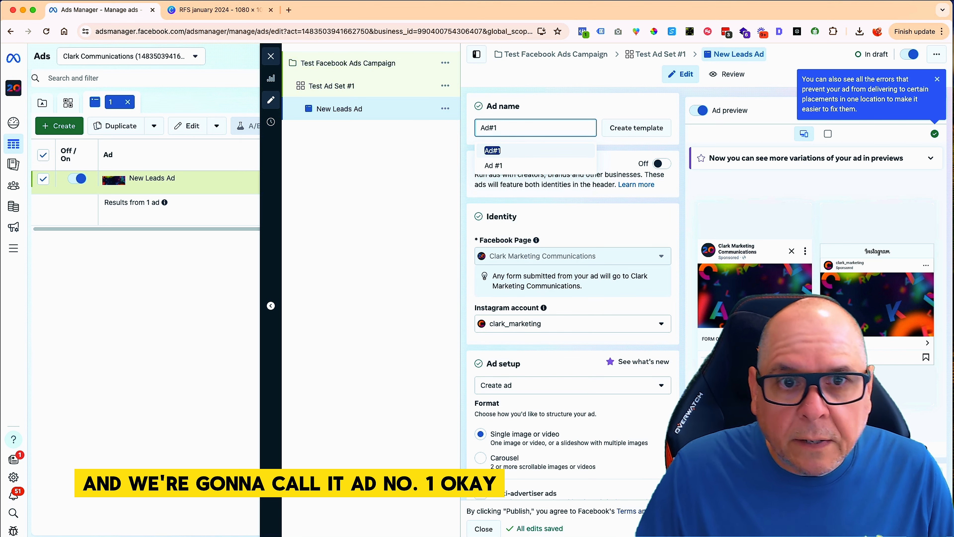
{"action": "left_click", "coordinate": [400, 191]}
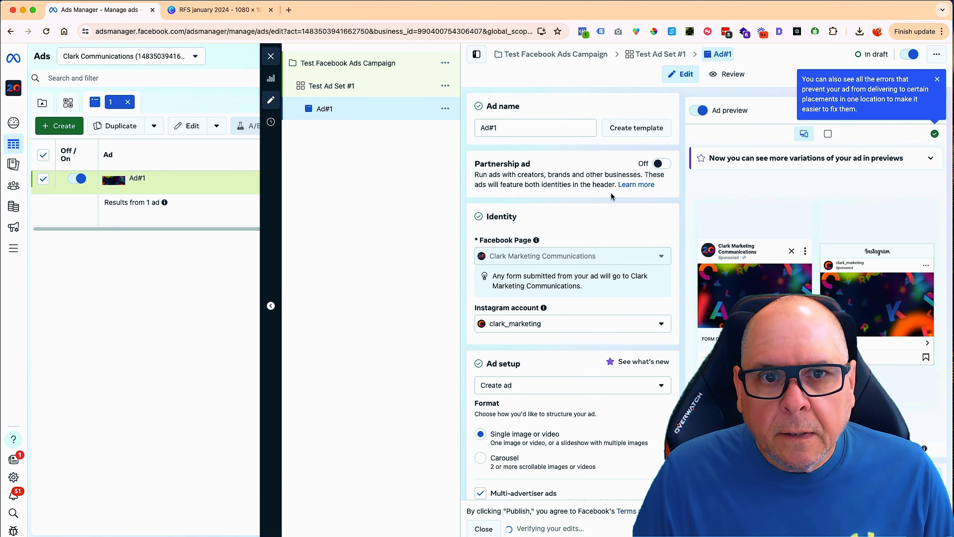
- Review the ad's identity settings and check the creation options in the ad setup, including Use existing post
{"action": "scroll", "coordinate": [616, 213], "scroll_direction": "down", "scroll_amount": 2}
{"action": "mouse_move", "coordinate": [517, 208]}
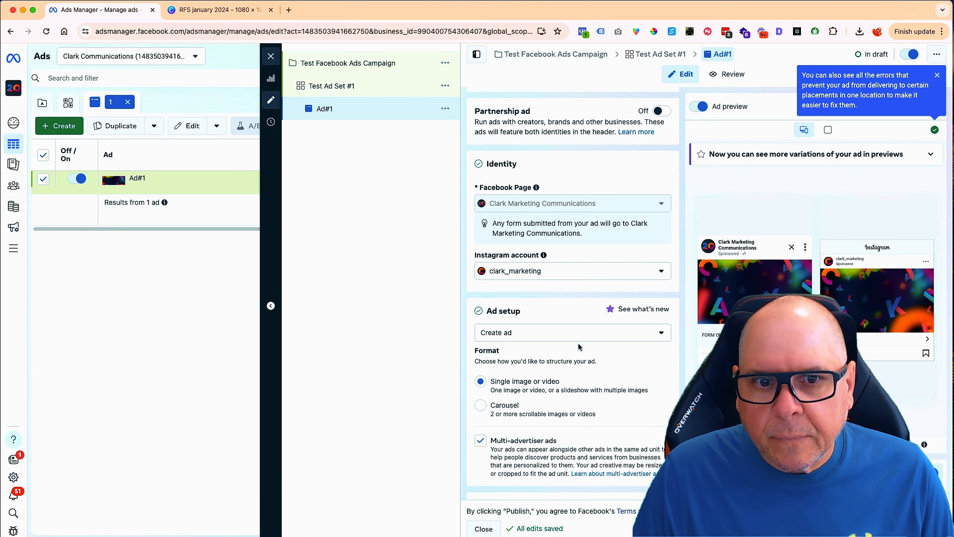
{"action": "scroll", "coordinate": [518, 271], "scroll_direction": "down", "scroll_amount": 4}
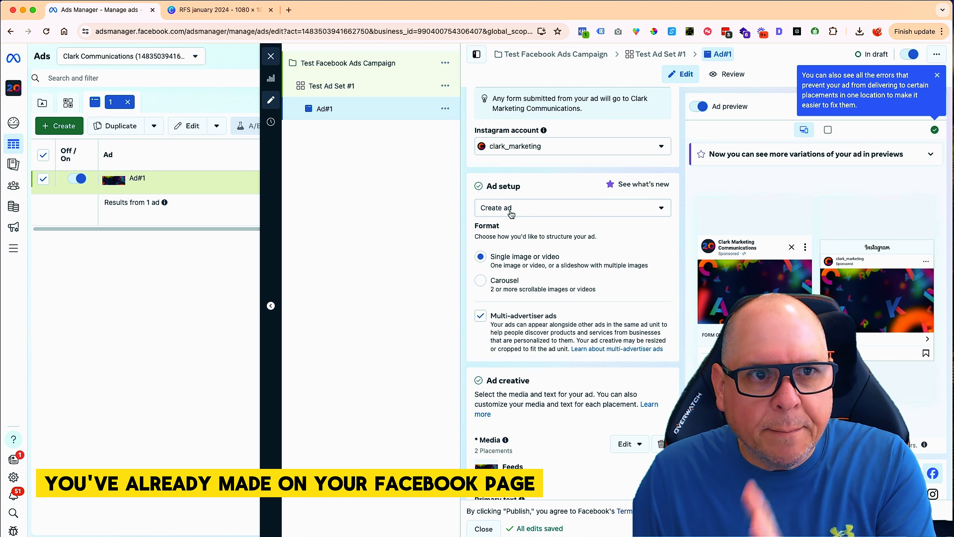
{"action": "left_click", "coordinate": [511, 211]}
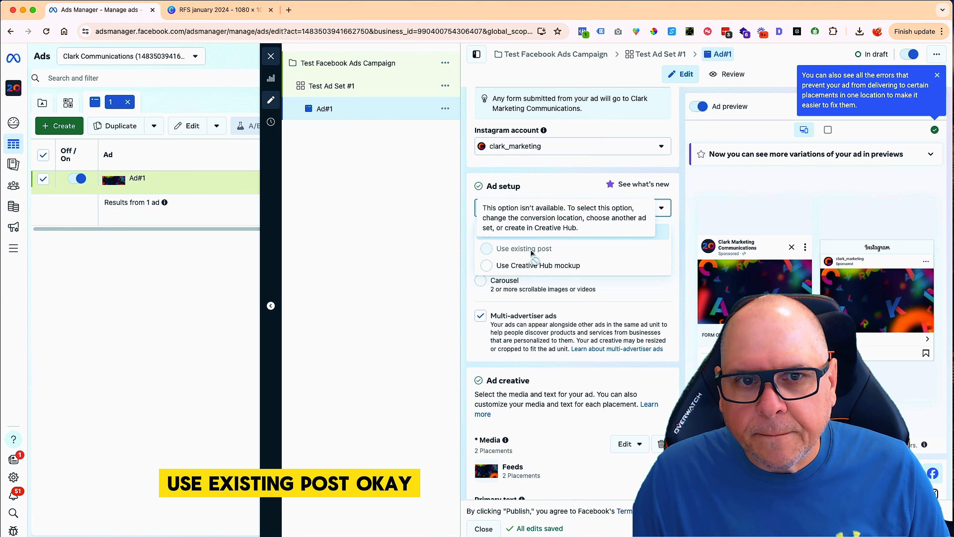
{"action": "left_click", "coordinate": [419, 231]}
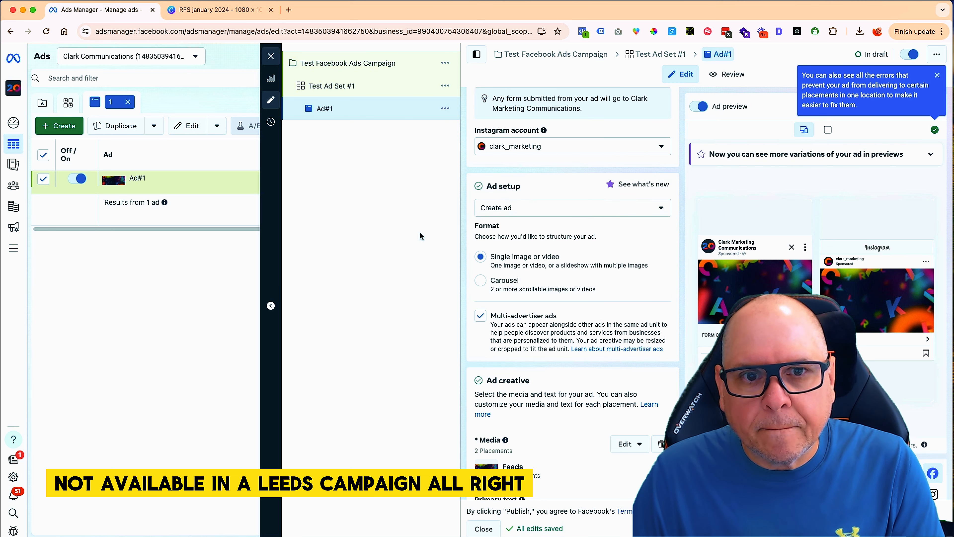
- Remove all existing media from the ad creative's feed placements
{"action": "scroll", "coordinate": [558, 263], "scroll_direction": "down", "scroll_amount": 3}
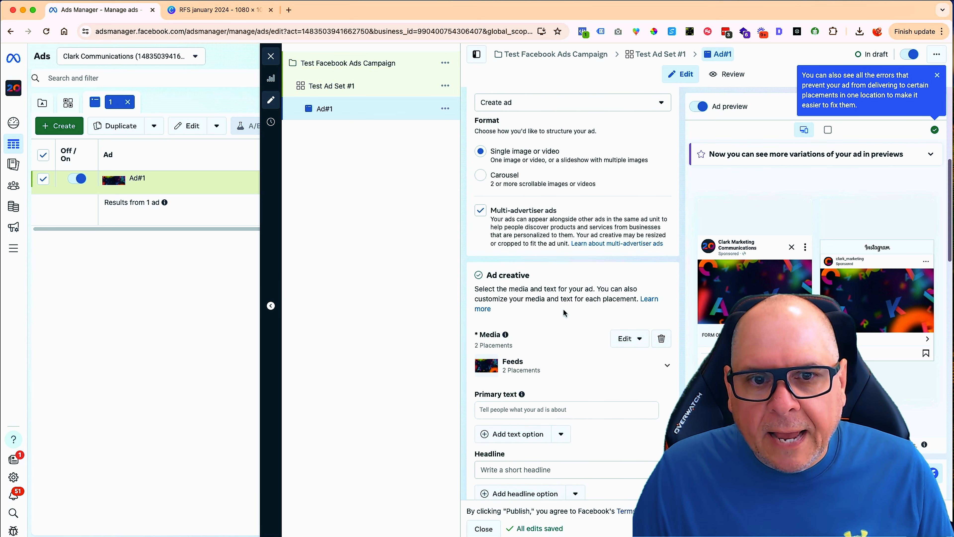
{"action": "scroll", "coordinate": [564, 312], "scroll_direction": "down", "scroll_amount": 3}
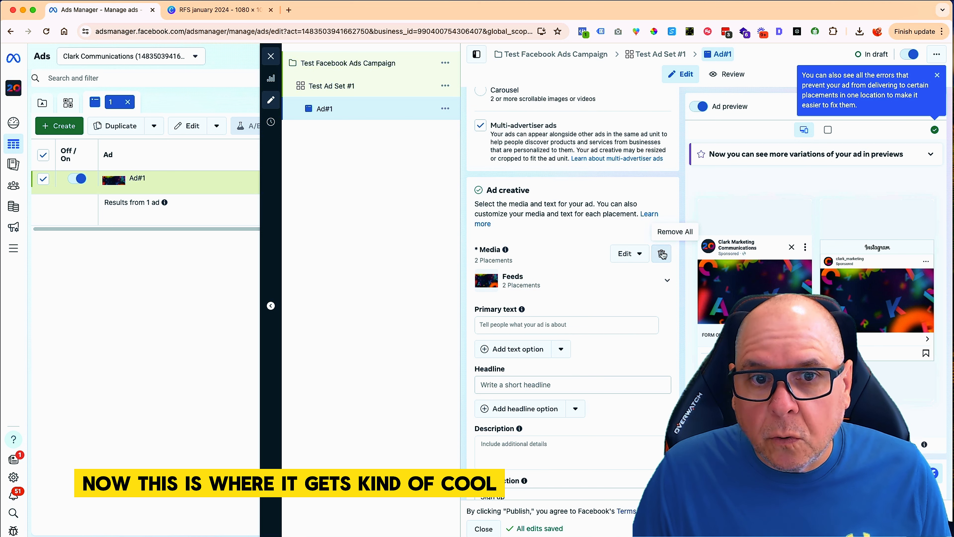
{"action": "mouse_move", "coordinate": [781, 274]}
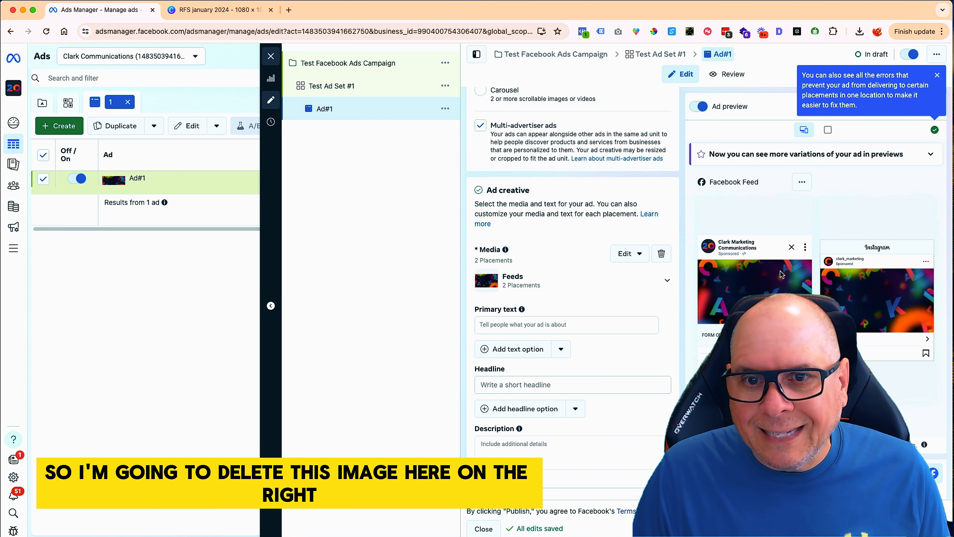
{"action": "left_click", "coordinate": [662, 255]}
- Upload the image "RFS january 2024.png" from the Downloads folder as the ad's new media
{"action": "left_click", "coordinate": [523, 266]}
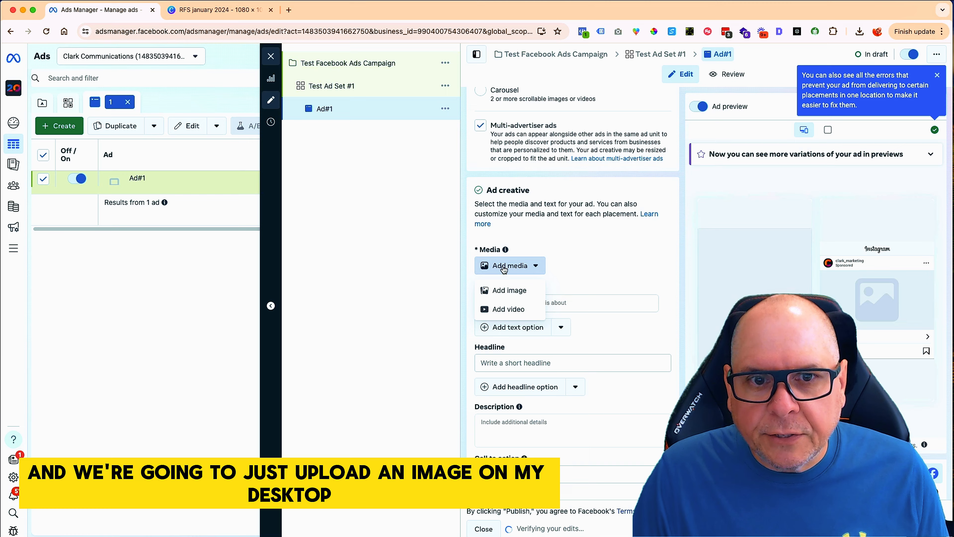
{"action": "left_click", "coordinate": [518, 292]}
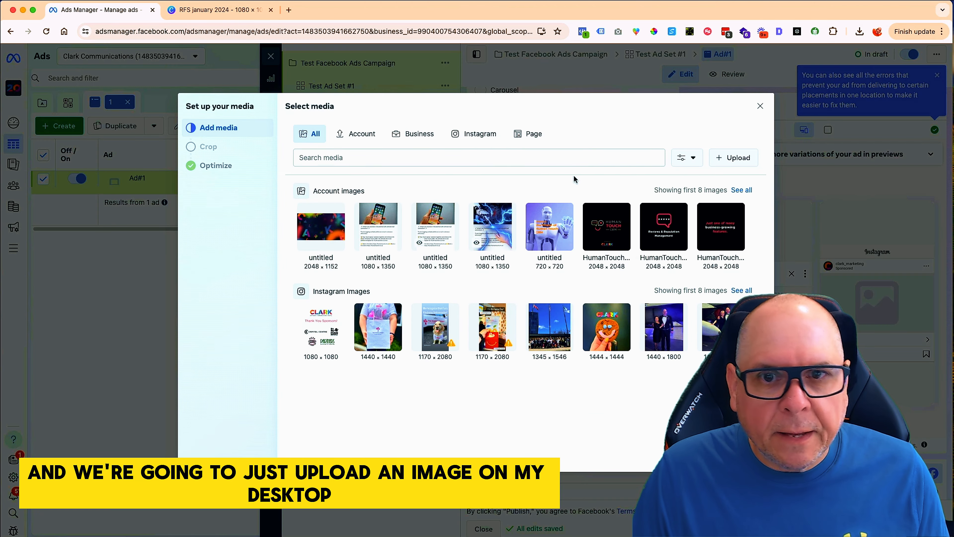
{"action": "left_click", "coordinate": [733, 157]}
{"action": "left_click", "coordinate": [346, 139]}
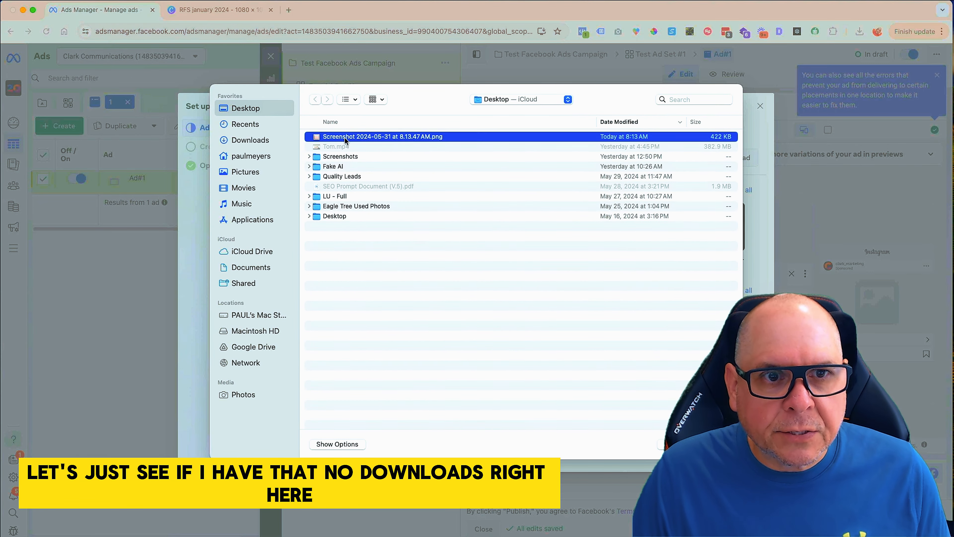
{"action": "key", "text": "space"}
{"action": "key", "text": "space"}
{"action": "left_click", "coordinate": [249, 126]}
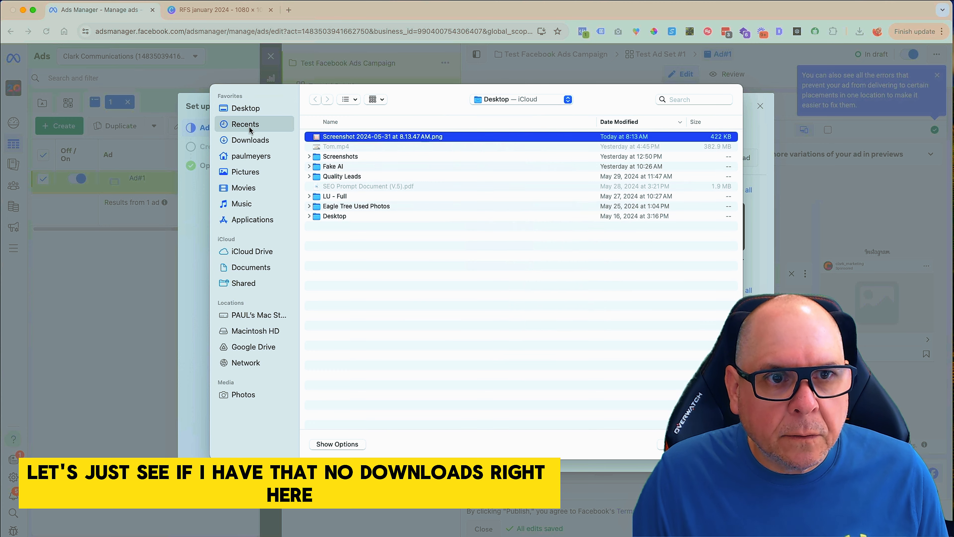
{"action": "left_click", "coordinate": [246, 141]}
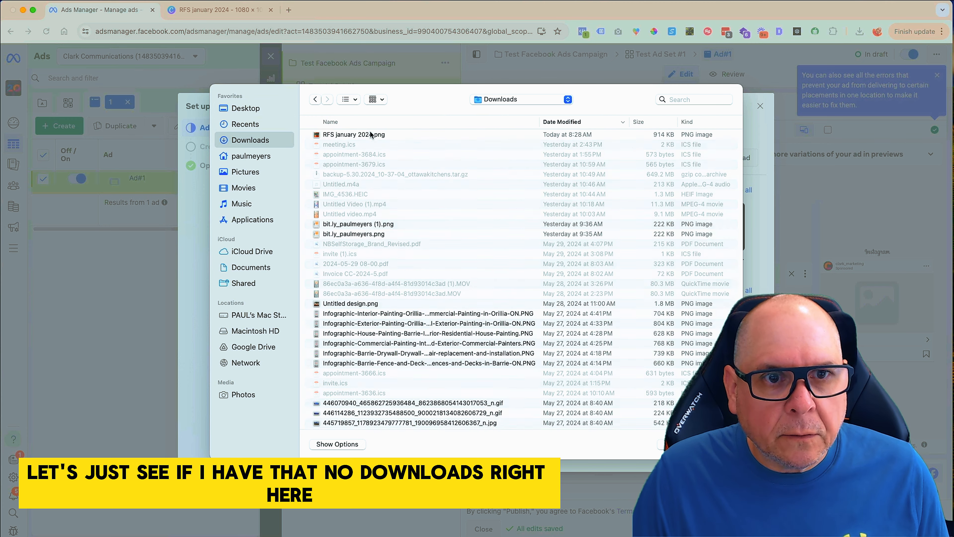
{"action": "left_click", "coordinate": [349, 138]}
{"action": "key", "text": "Return"}
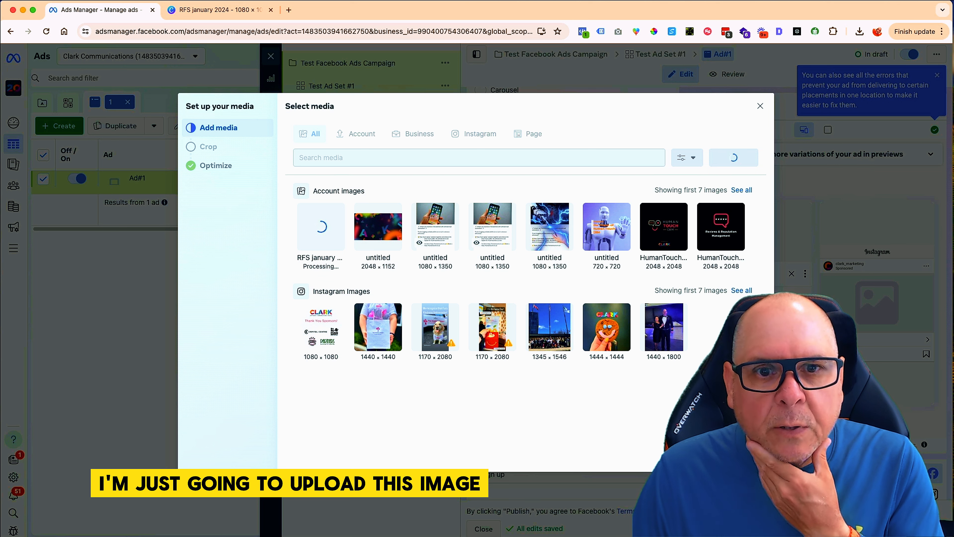
- Keep the image's Original crop for Feeds, turn off the Music enhancement, and finish the media setup
{"action": "left_click", "coordinate": [752, 456]}
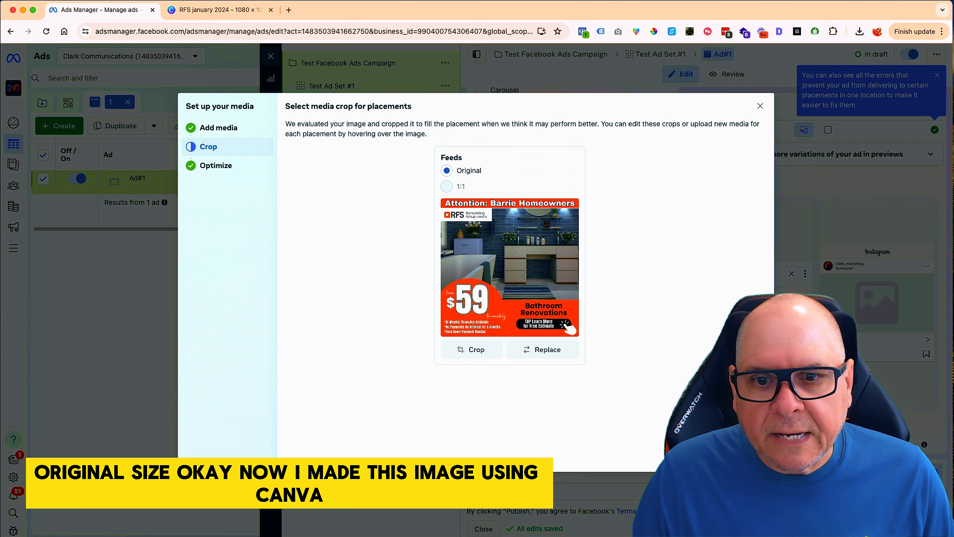
{"action": "left_click", "coordinate": [752, 456]}
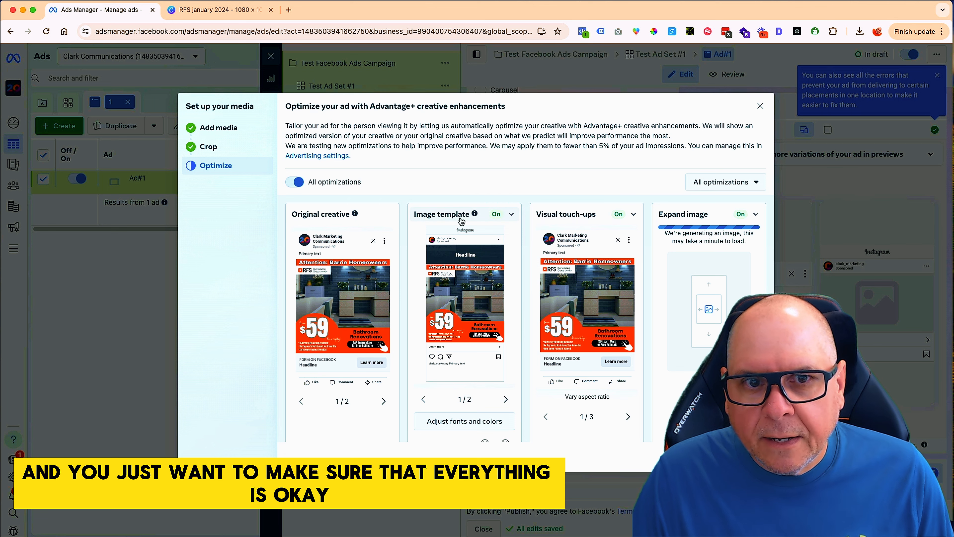
{"action": "scroll", "coordinate": [706, 250], "scroll_direction": "down", "scroll_amount": 10}
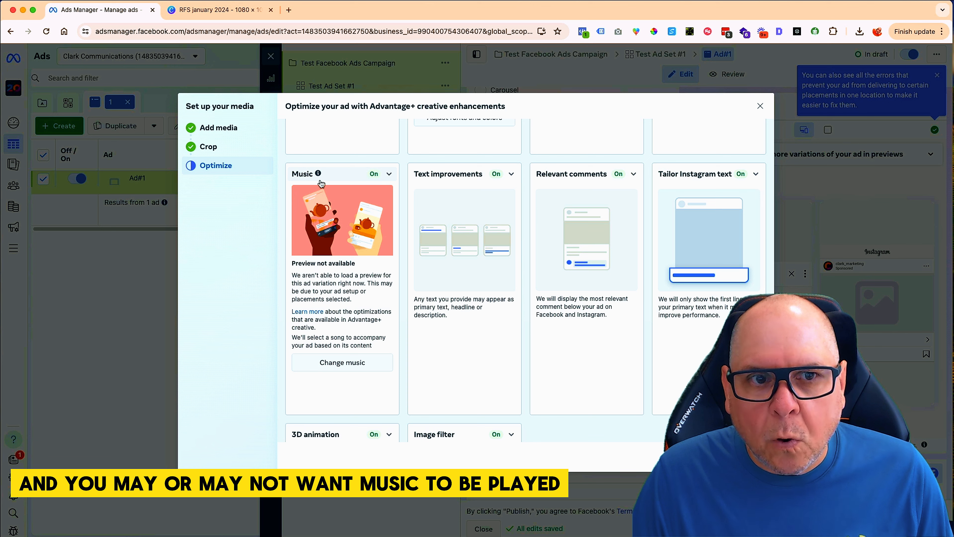
{"action": "mouse_move", "coordinate": [318, 181]}
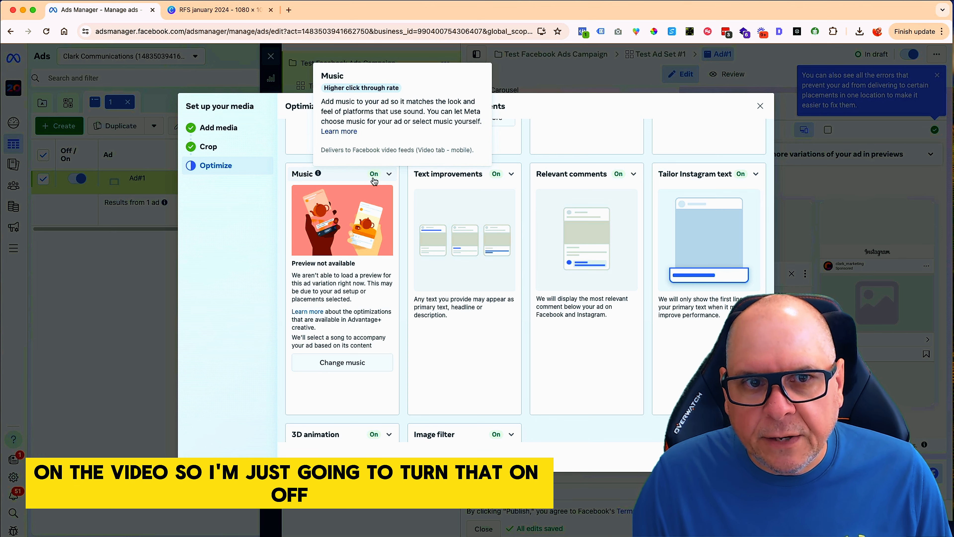
{"action": "left_click", "coordinate": [388, 175]}
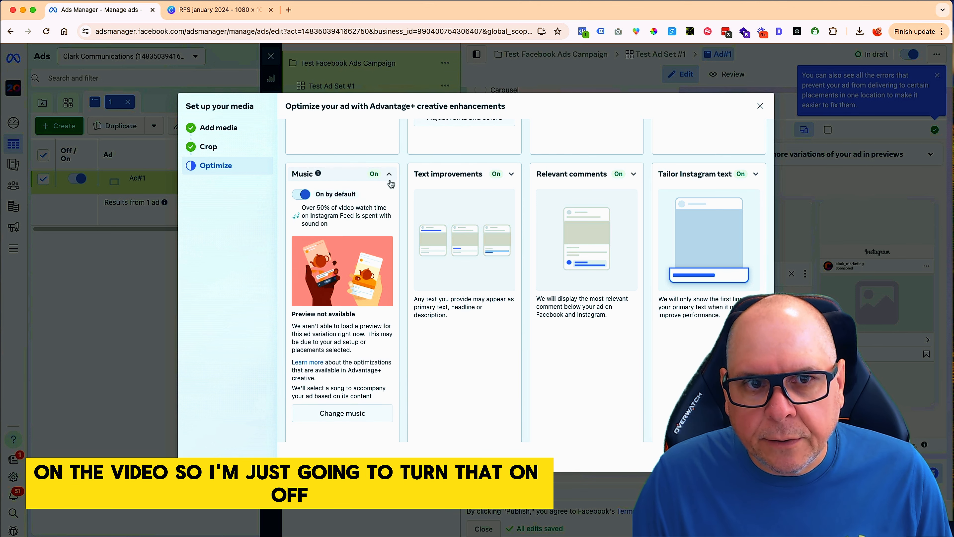
{"action": "left_click", "coordinate": [303, 195]}
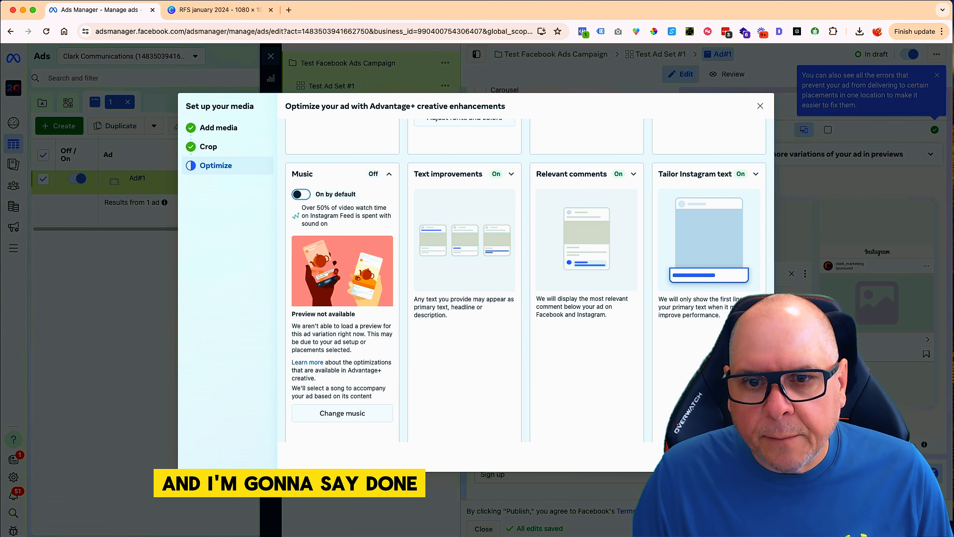
{"action": "left_click", "coordinate": [750, 456]}
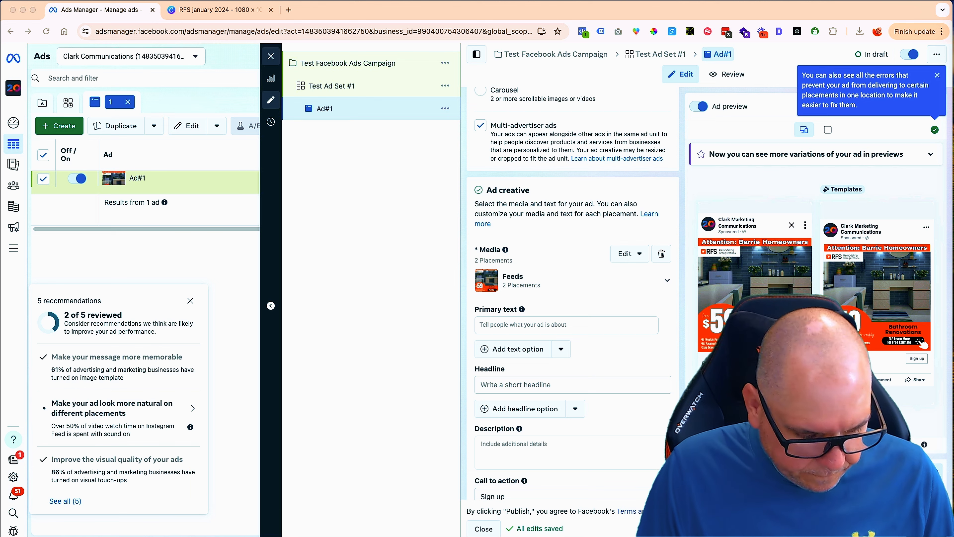
- Paste the copied bathroom renovation ad copy starting with "Transform Your Bathroom Today!" as the primary text
{"action": "left_click", "coordinate": [499, 324]}
{"action": "key", "text": "ctrl+v"}
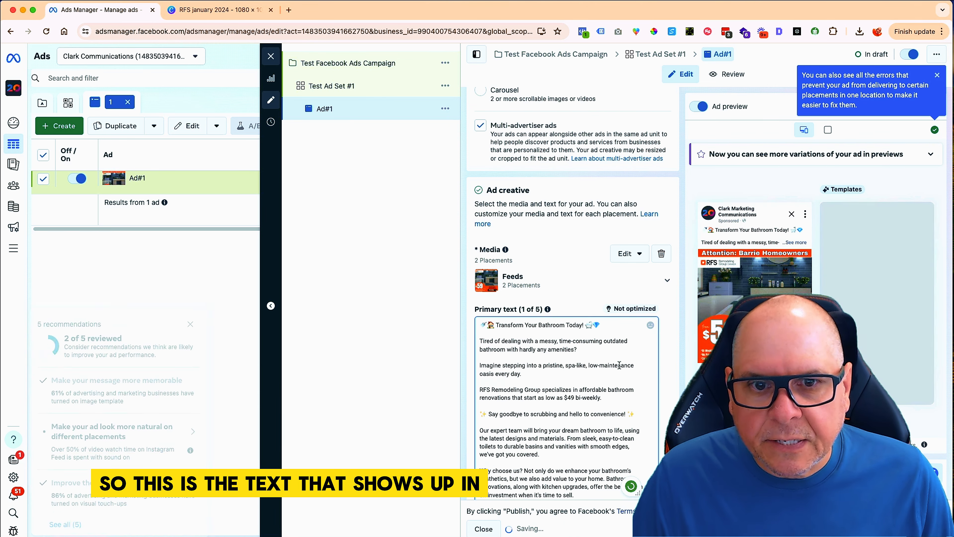
{"action": "scroll", "coordinate": [602, 365], "scroll_direction": "down", "scroll_amount": 5}
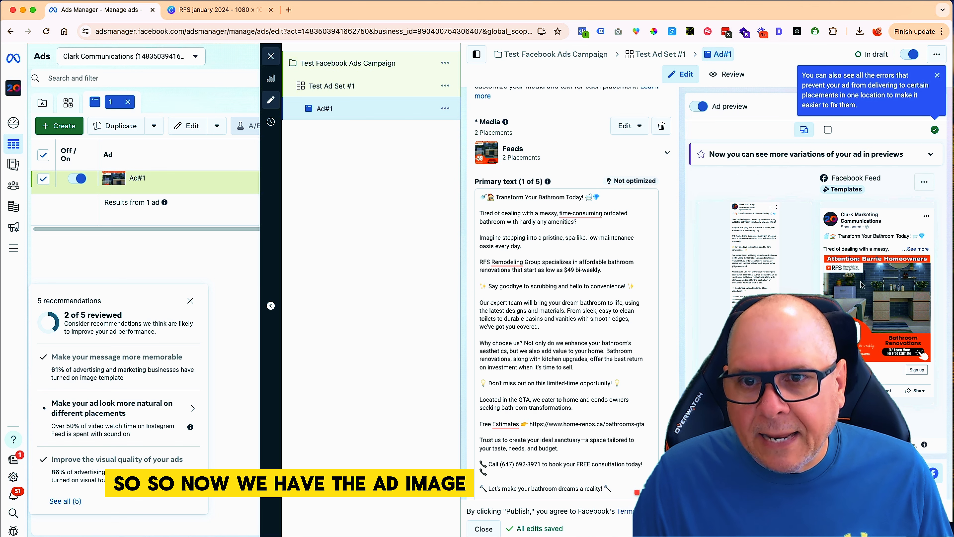
{"action": "scroll", "coordinate": [482, 230], "scroll_direction": "down", "scroll_amount": 10}
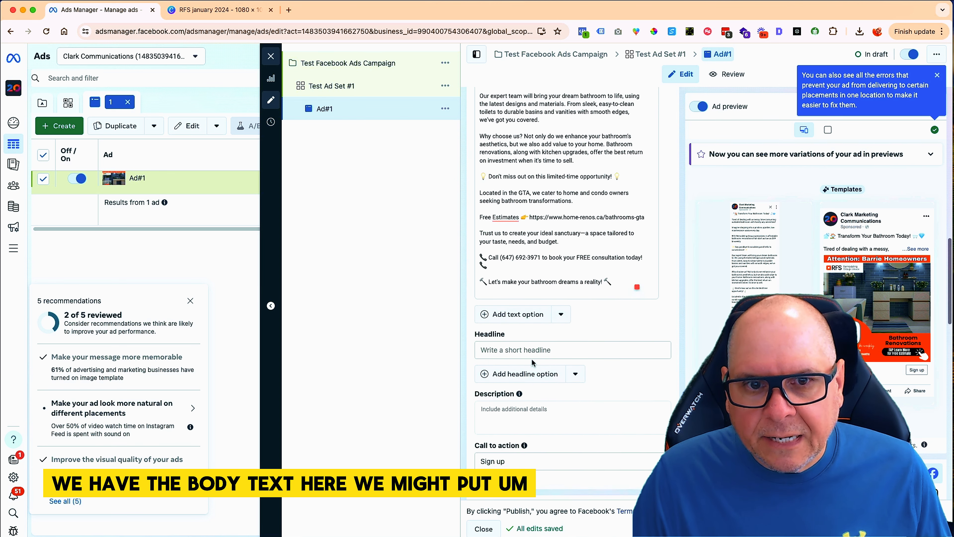
- Write "✅100% verified" as the ad's headline, copying the white heavy check mark emoji from the emoji extension
{"action": "left_click", "coordinate": [508, 348]}
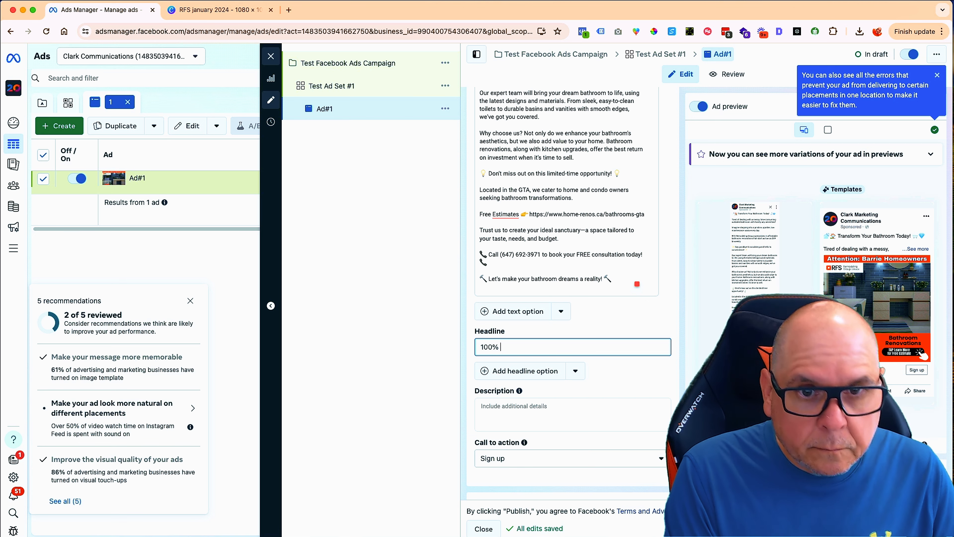
{"action": "type", "text": "100% verified"}
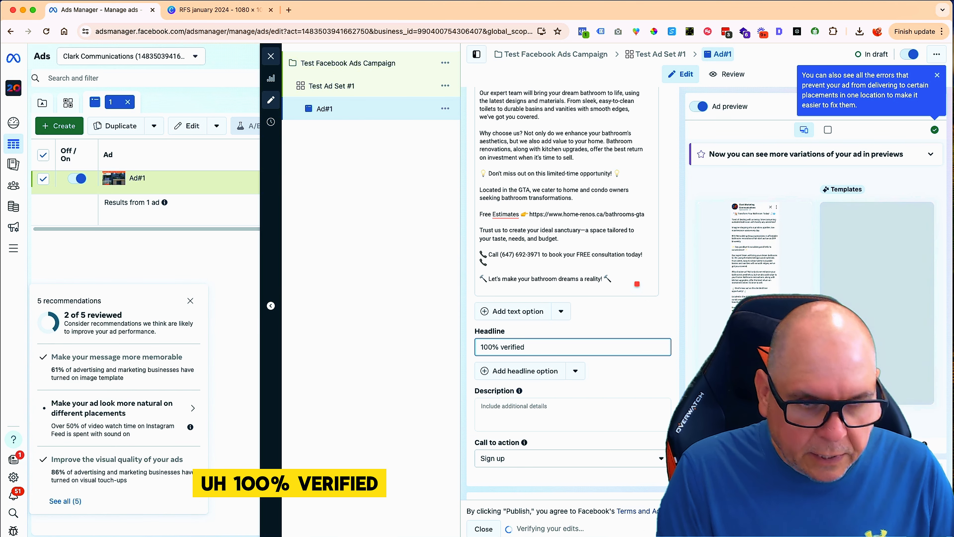
{"action": "left_click", "coordinate": [635, 31]}
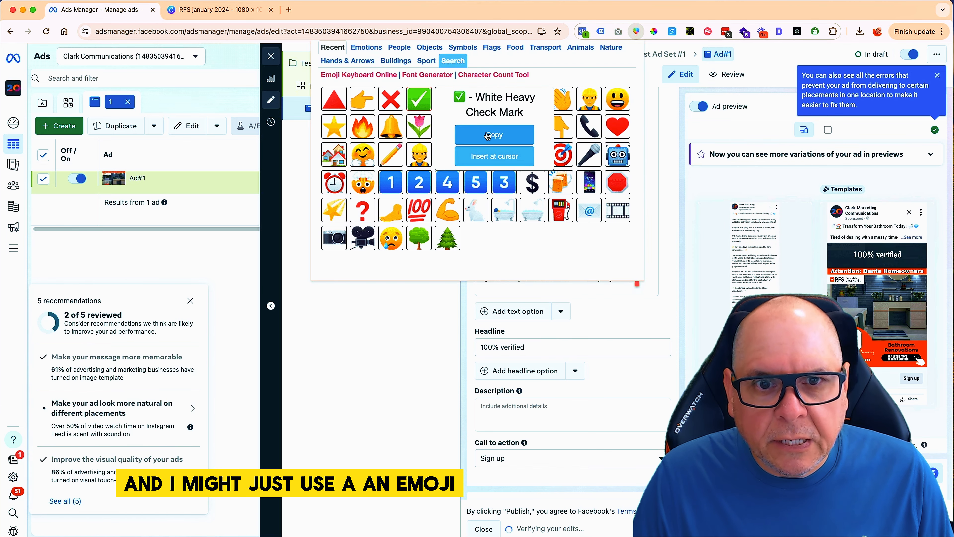
{"action": "left_click", "coordinate": [543, 351]}
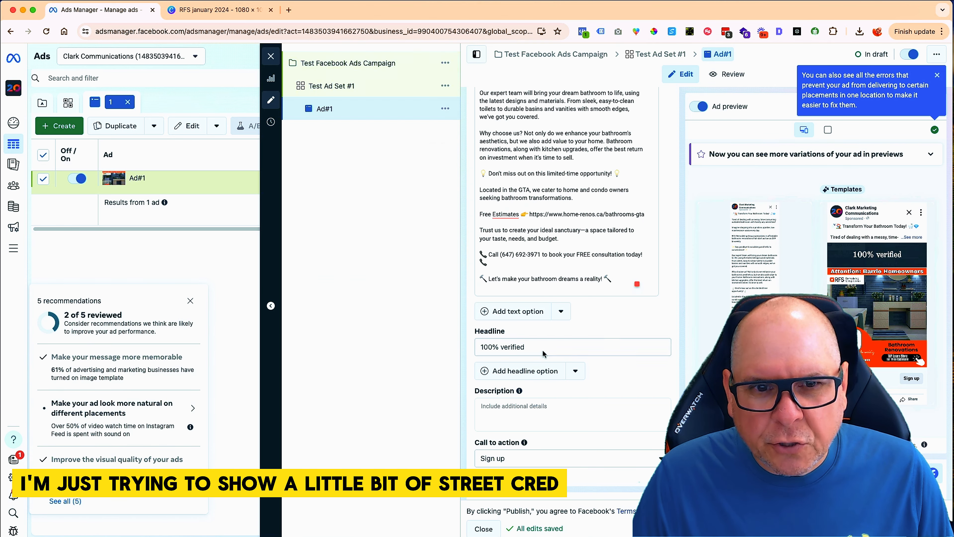
{"action": "left_click", "coordinate": [482, 349]}
{"action": "left_click", "coordinate": [482, 346]}
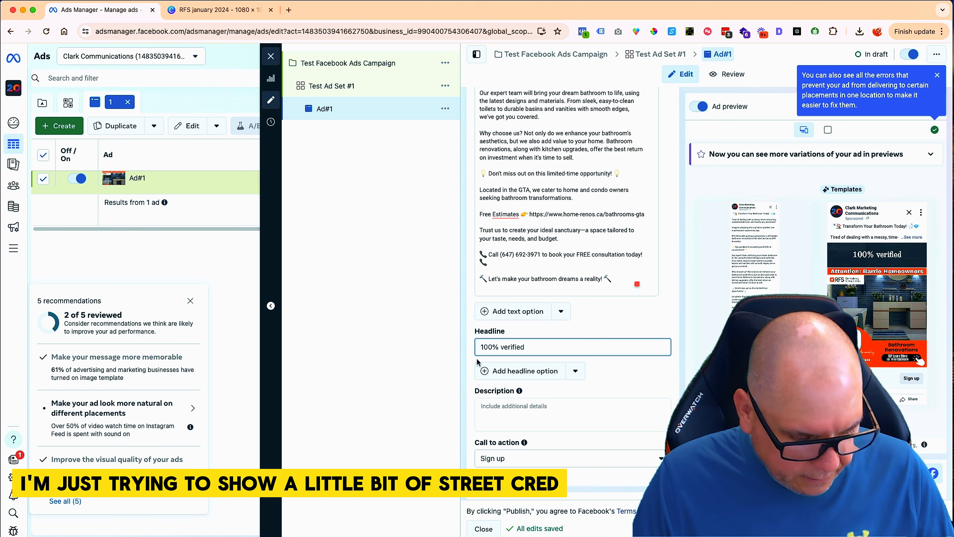
{"action": "type", "text": "✅"}
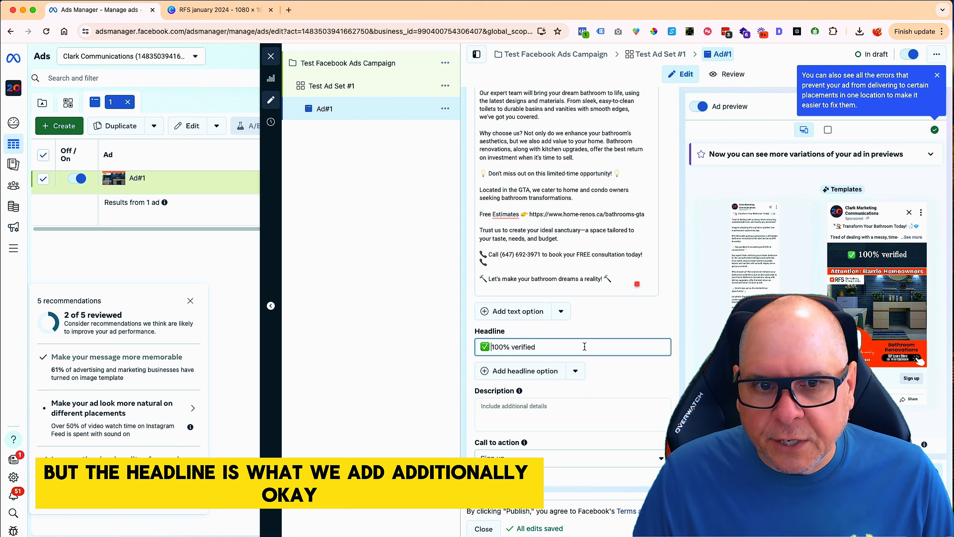
- Set the ad's call to action to Learn more
{"action": "scroll", "coordinate": [616, 383], "scroll_direction": "down", "scroll_amount": 3}
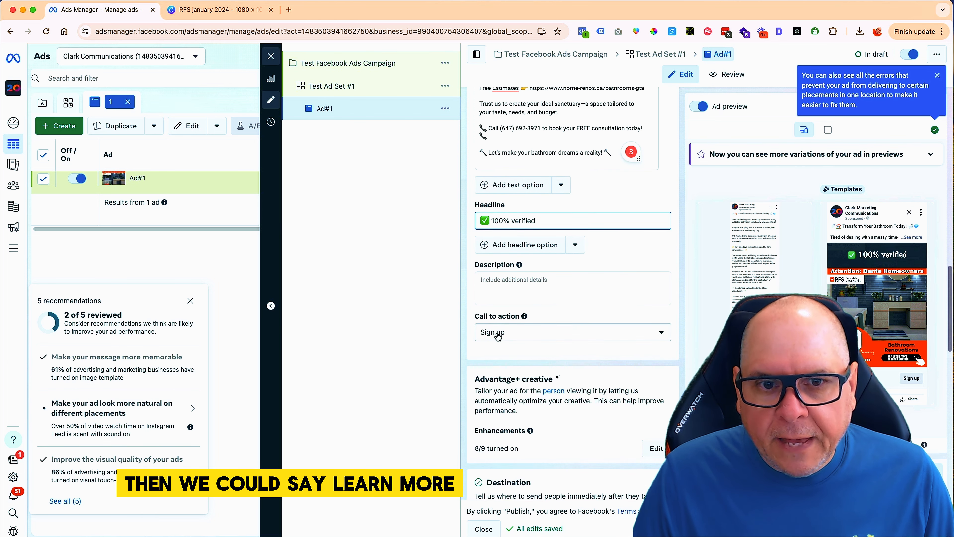
{"action": "left_click", "coordinate": [498, 332]}
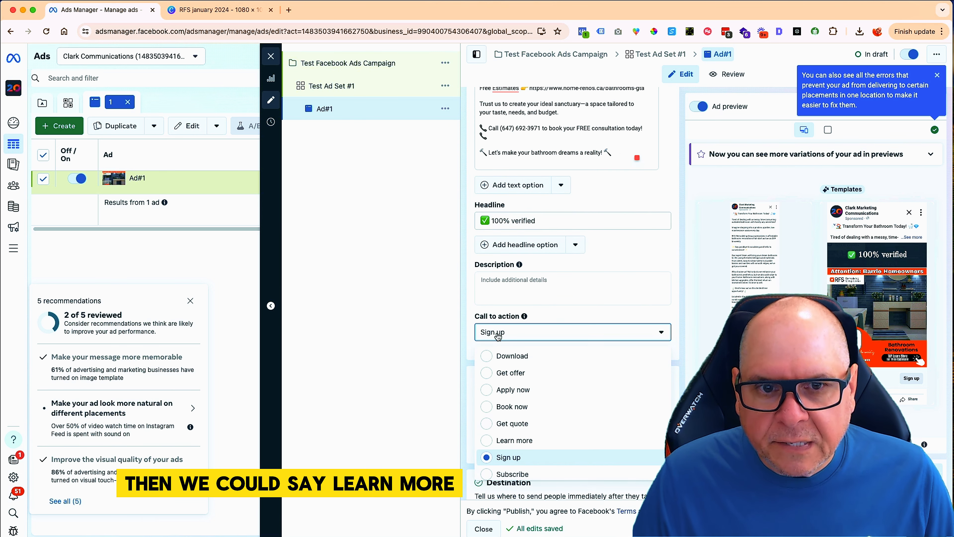
{"action": "left_click", "coordinate": [515, 440]}
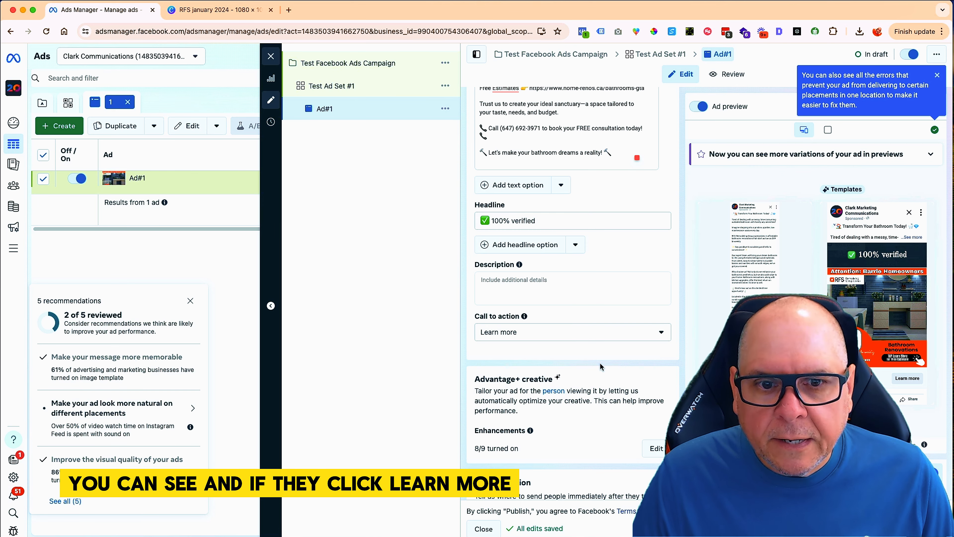
- Review the ad's call to action, instant form destination, lead delivery and tracking settings along with the form preview
{"action": "scroll", "coordinate": [606, 389], "scroll_direction": "down", "scroll_amount": 5}
{"action": "scroll", "coordinate": [600, 363], "scroll_direction": "down", "scroll_amount": 4}
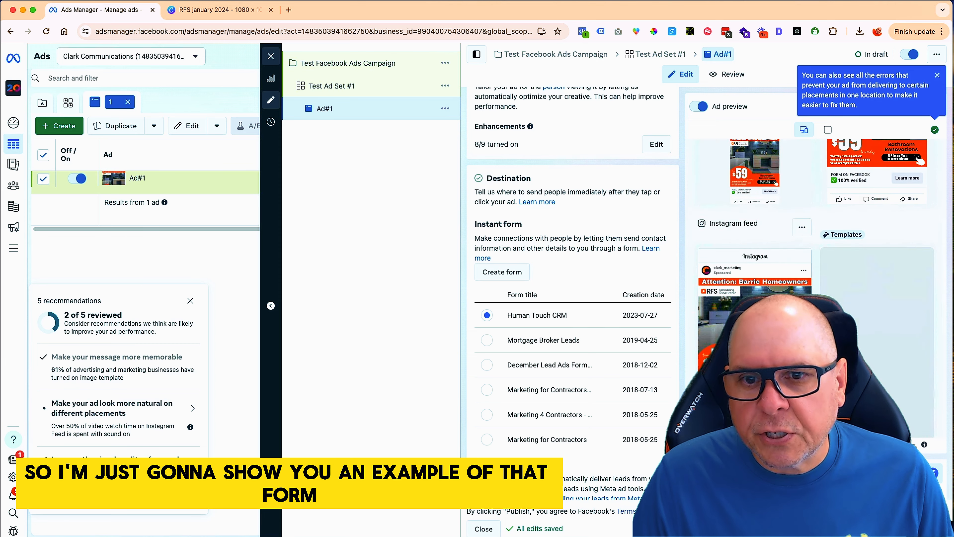
{"action": "scroll", "coordinate": [569, 300], "scroll_direction": "down", "scroll_amount": 8}
{"action": "scroll", "coordinate": [569, 300], "scroll_direction": "down", "scroll_amount": 3}
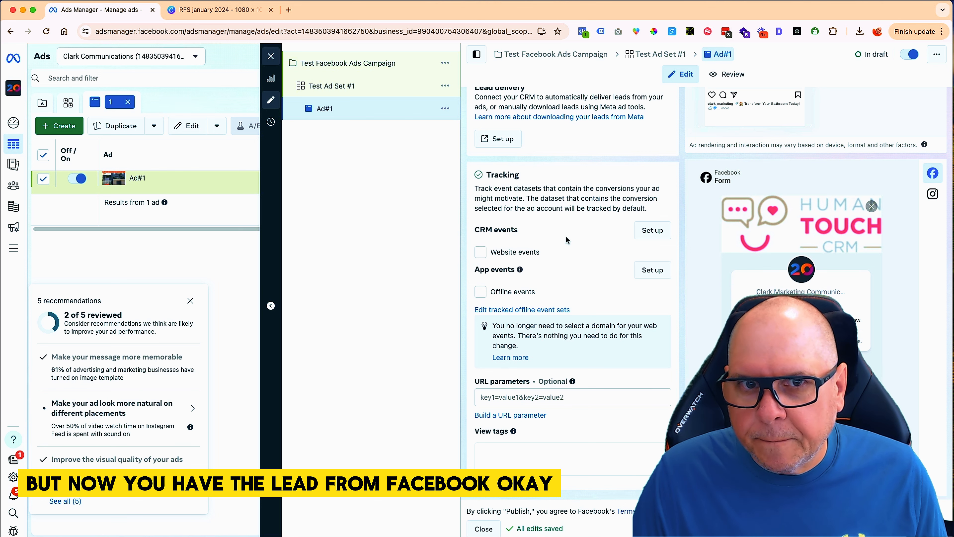
{"action": "scroll", "coordinate": [568, 241], "scroll_direction": "up", "scroll_amount": 10}
{"action": "scroll", "coordinate": [571, 239], "scroll_direction": "up", "scroll_amount": 8}
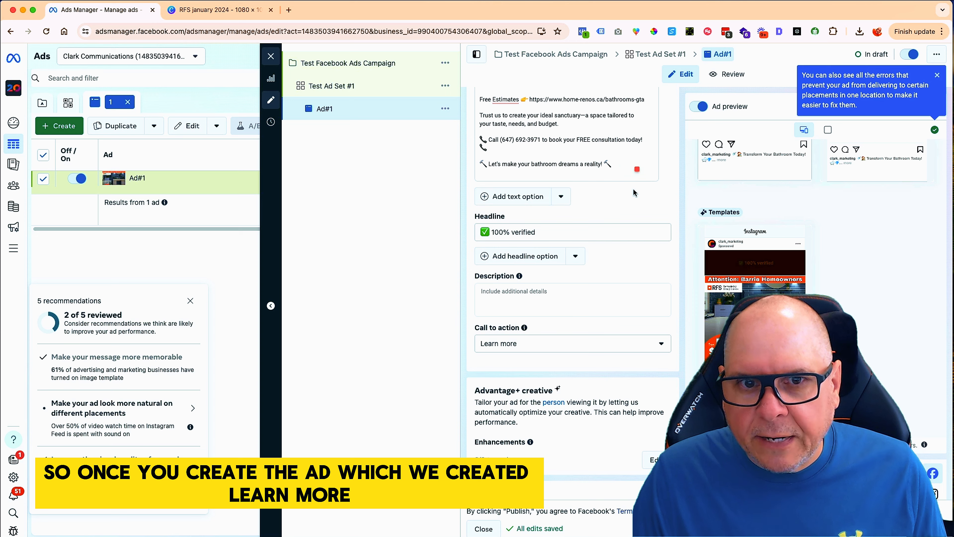
{"action": "scroll", "coordinate": [616, 210], "scroll_direction": "down", "scroll_amount": 3}
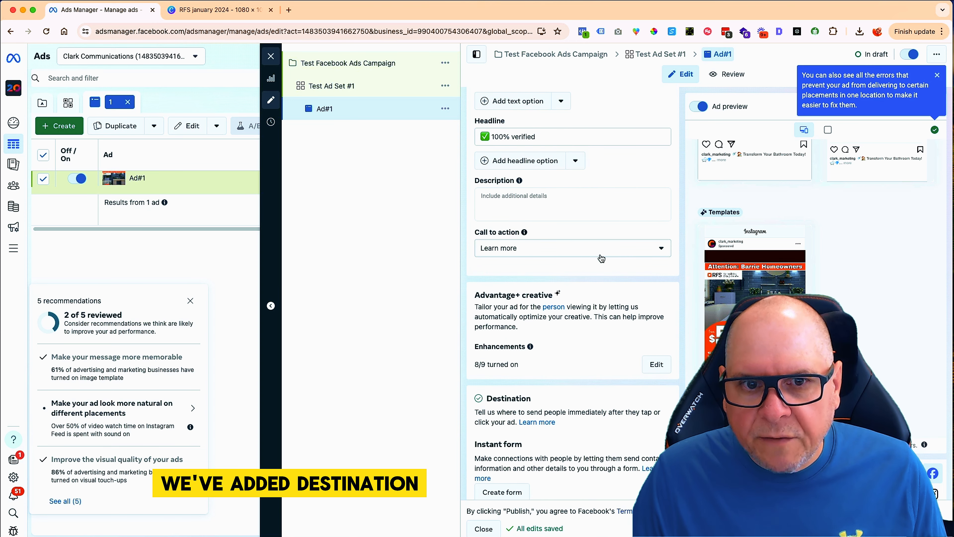
{"action": "scroll", "coordinate": [597, 263], "scroll_direction": "down", "scroll_amount": 5}
{"action": "scroll", "coordinate": [597, 284], "scroll_direction": "down", "scroll_amount": 3}
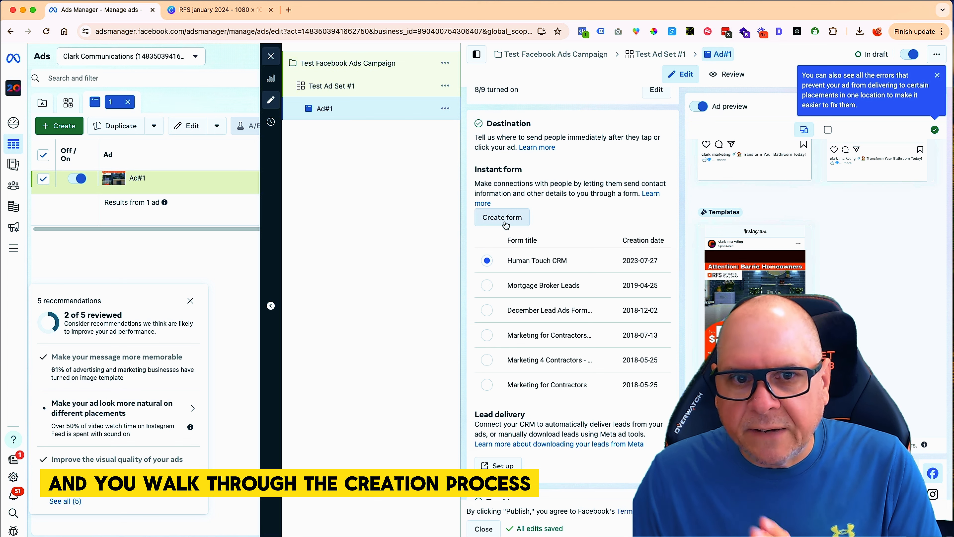
- Enable Website events tracking for the ad with the Human Touch CRM dataset
{"action": "scroll", "coordinate": [628, 328], "scroll_direction": "down", "scroll_amount": 3}
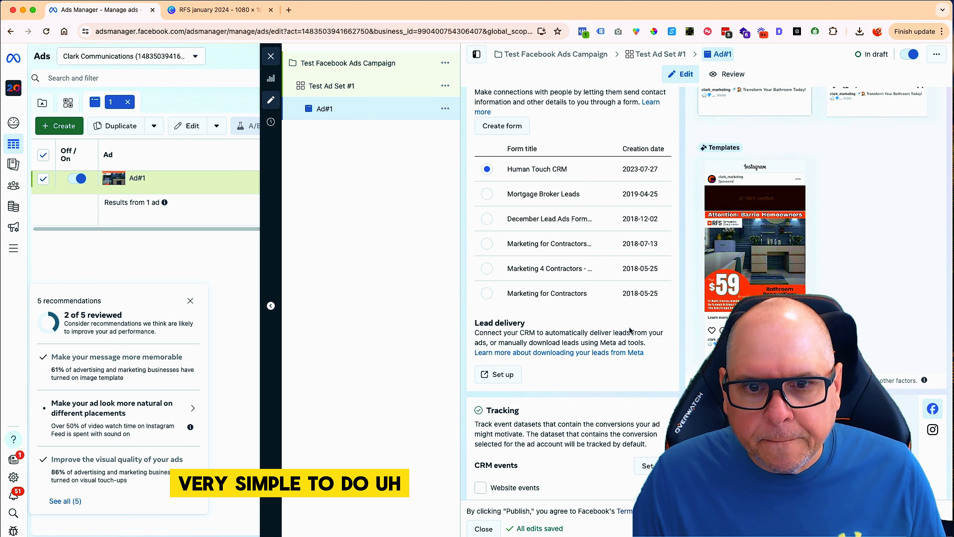
{"action": "scroll", "coordinate": [538, 396], "scroll_direction": "down", "scroll_amount": 4}
{"action": "left_click", "coordinate": [481, 367]}
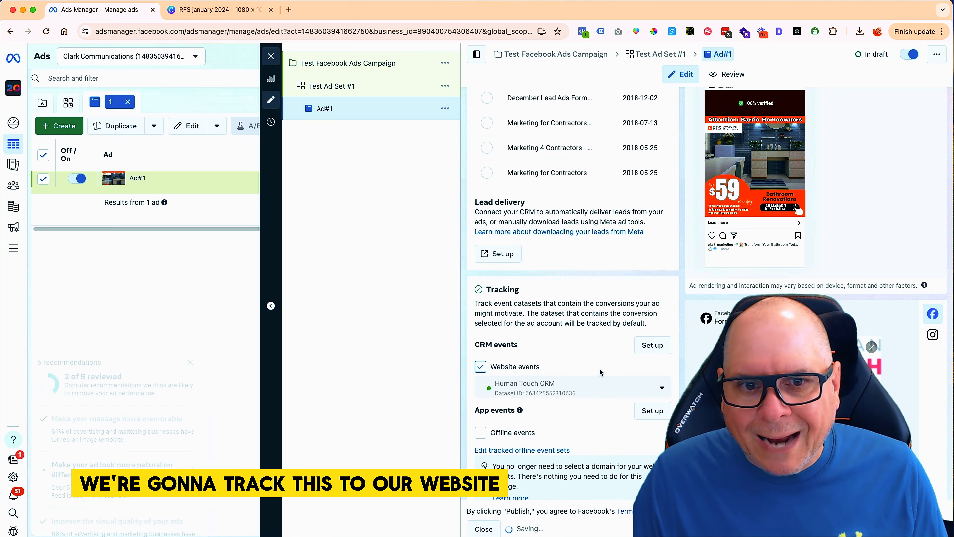
{"action": "scroll", "coordinate": [503, 325], "scroll_direction": "down", "scroll_amount": 2}
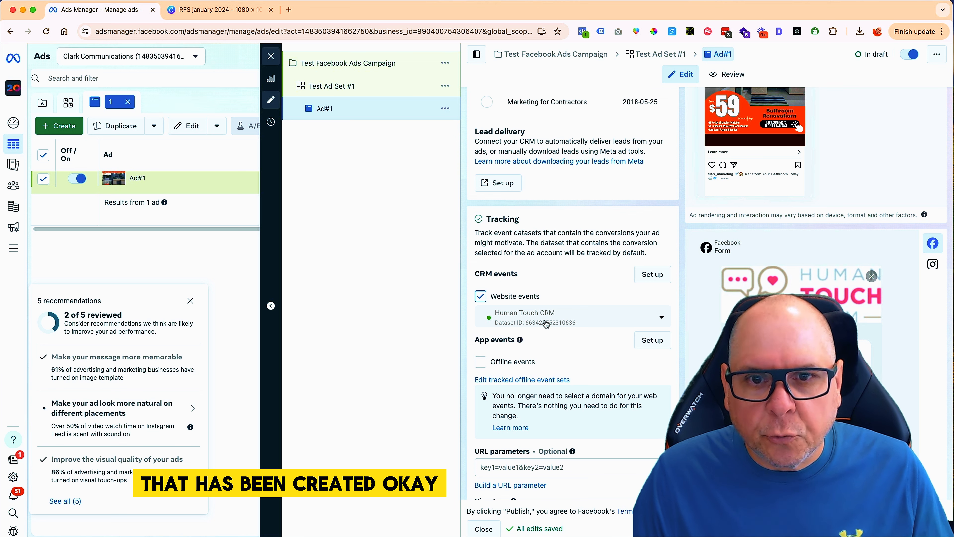
{"action": "scroll", "coordinate": [582, 311], "scroll_direction": "down", "scroll_amount": 2}
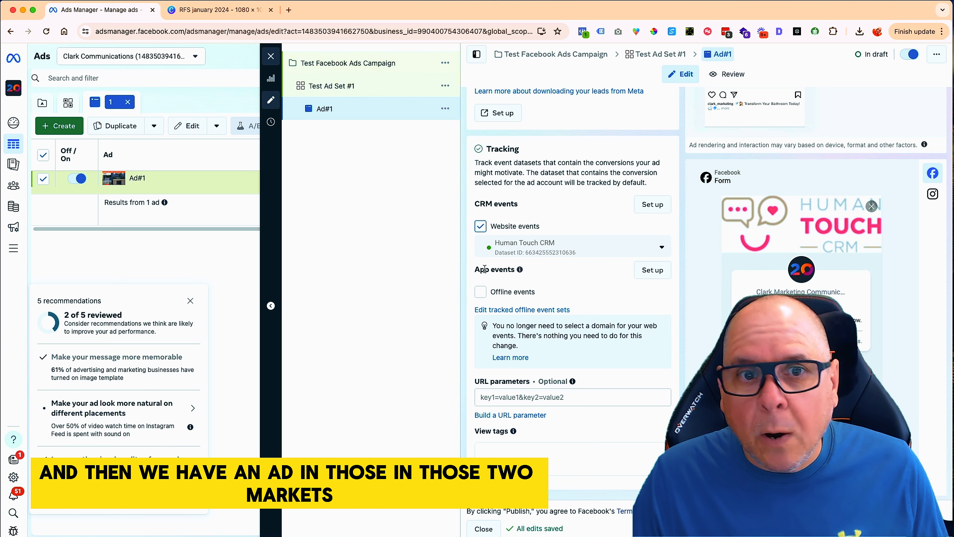
- Look back over the ad's headline, primary text and media, and open the Test Facebook Ads Campaign settings
{"action": "scroll", "coordinate": [615, 271], "scroll_direction": "up", "scroll_amount": 5}
{"action": "scroll", "coordinate": [606, 266], "scroll_direction": "up", "scroll_amount": 15}
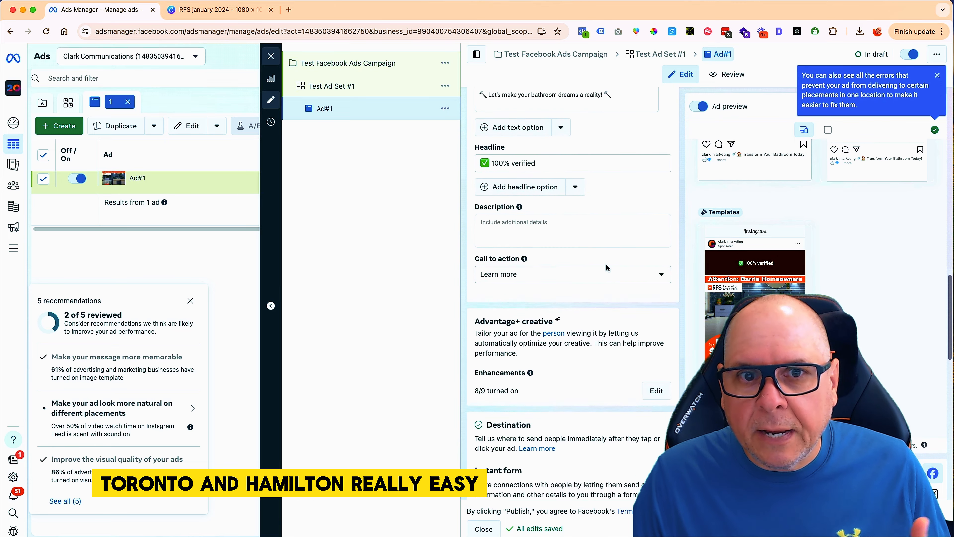
{"action": "scroll", "coordinate": [607, 264], "scroll_direction": "up", "scroll_amount": 2}
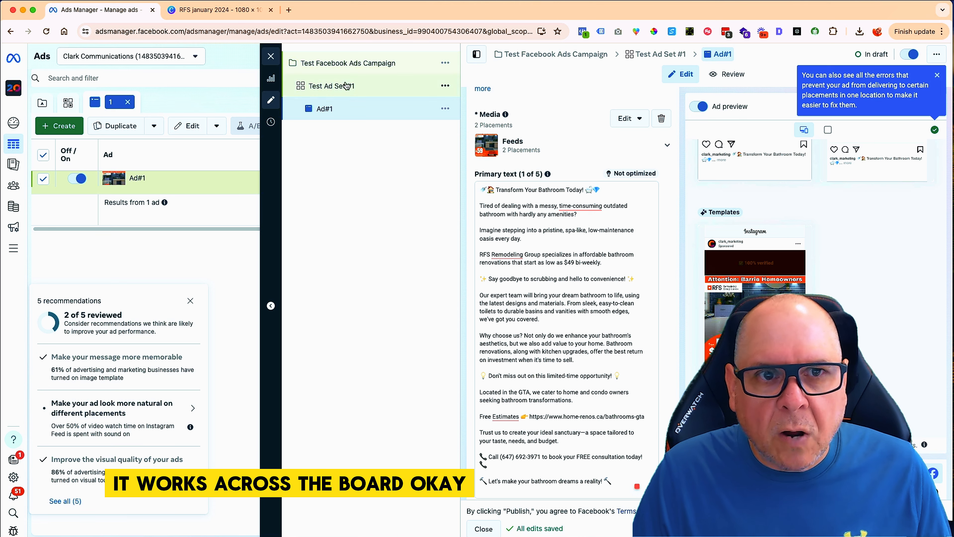
{"action": "left_click", "coordinate": [344, 65]}
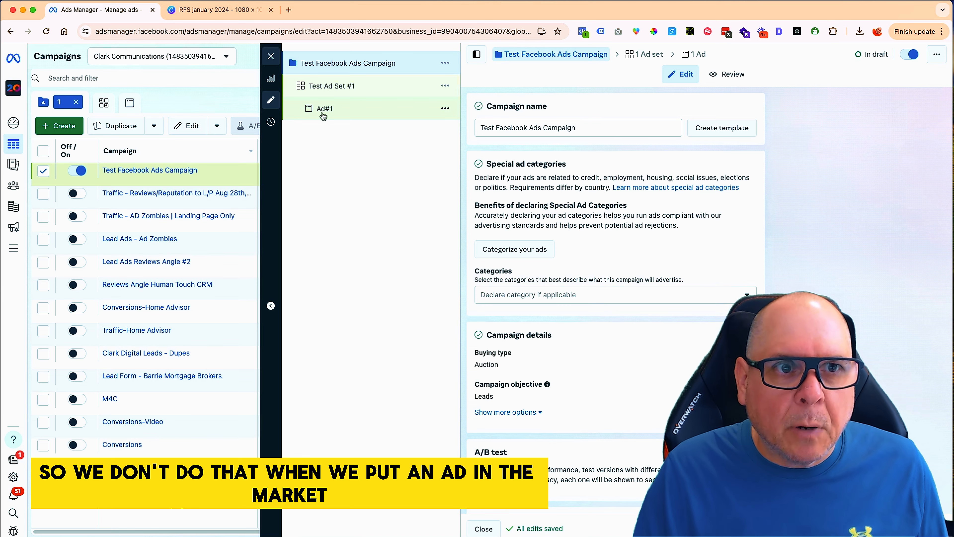
- Switch to the "RFS january 2024" design in Canva and look through its ad variations page by page
{"action": "left_click", "coordinate": [216, 10]}
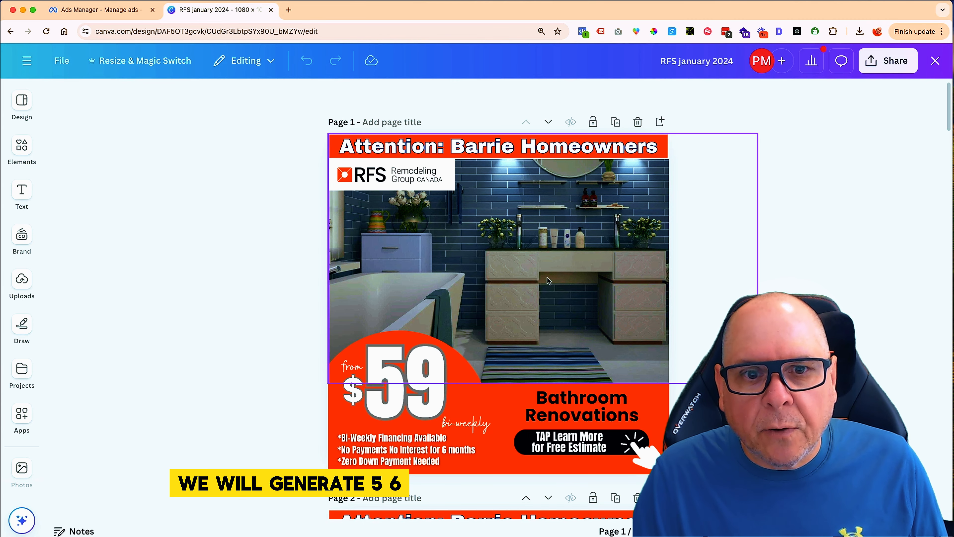
{"action": "scroll", "coordinate": [548, 280], "scroll_direction": "down", "scroll_amount": 20}
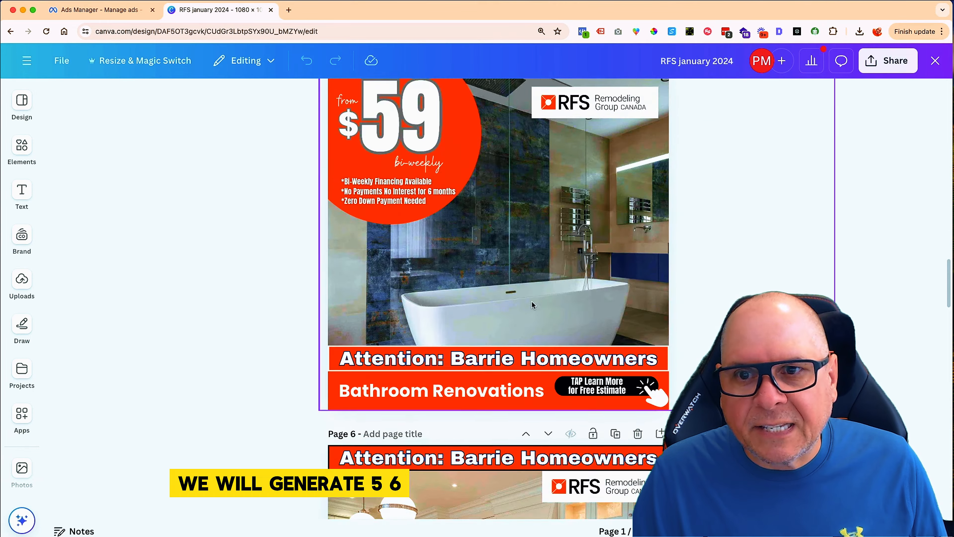
{"action": "scroll", "coordinate": [531, 304], "scroll_direction": "down", "scroll_amount": 20}
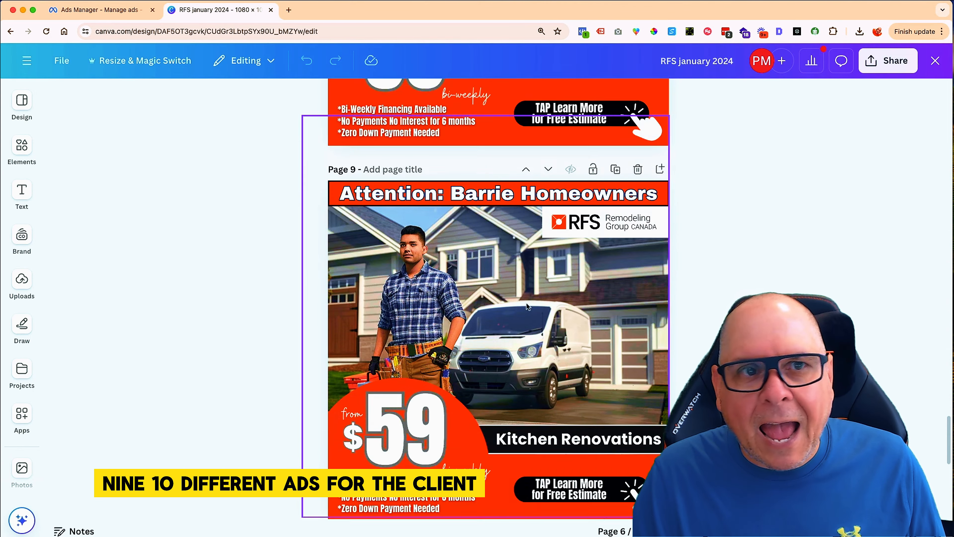
{"action": "scroll", "coordinate": [526, 303], "scroll_direction": "down", "scroll_amount": 5}
- Return to Ads Manager, close the campaign editor and show the ads belonging to the selected campaign
{"action": "left_click", "coordinate": [82, 10]}
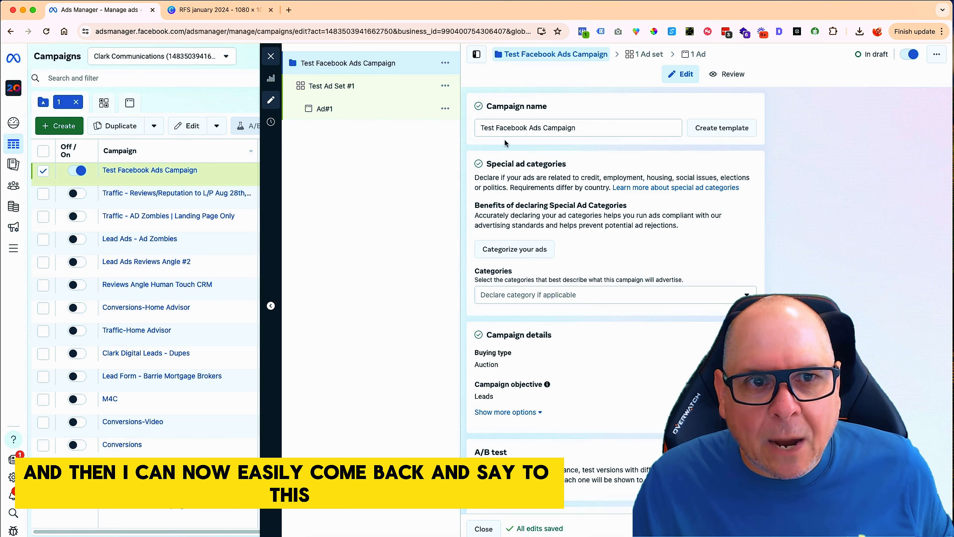
{"action": "left_click", "coordinate": [270, 57]}
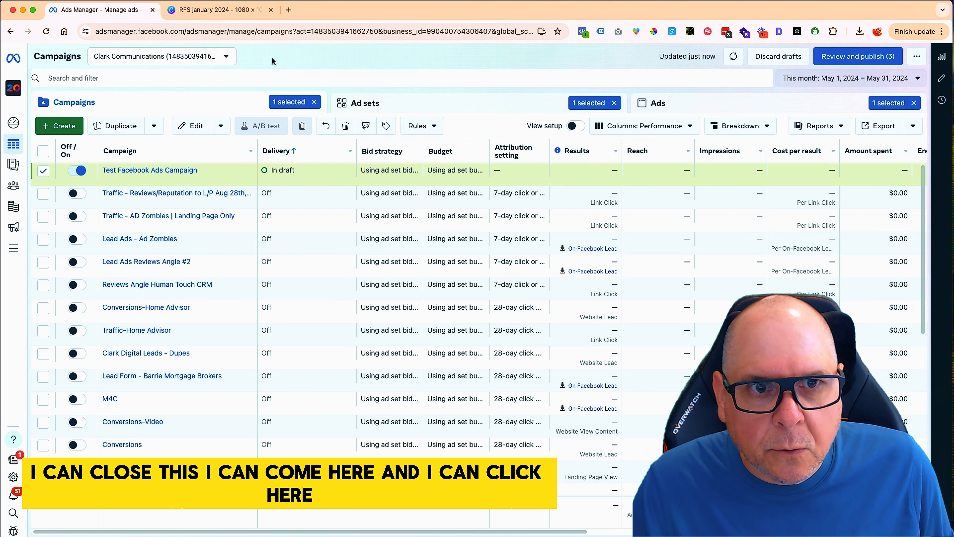
{"action": "left_click", "coordinate": [671, 102]}
- Duplicate Ad#1 into the original campaign with 4 copies
{"action": "mouse_move", "coordinate": [68, 190]}
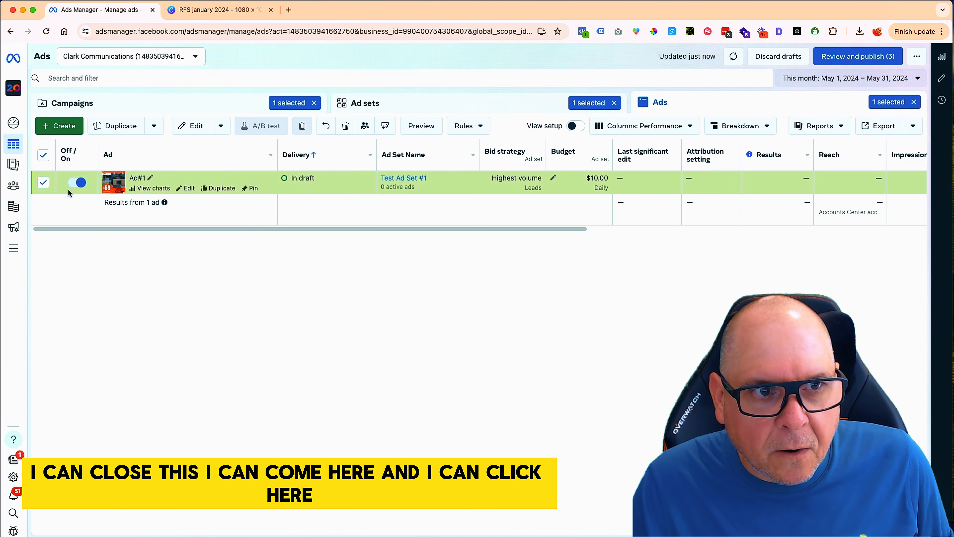
{"action": "left_click", "coordinate": [219, 188]}
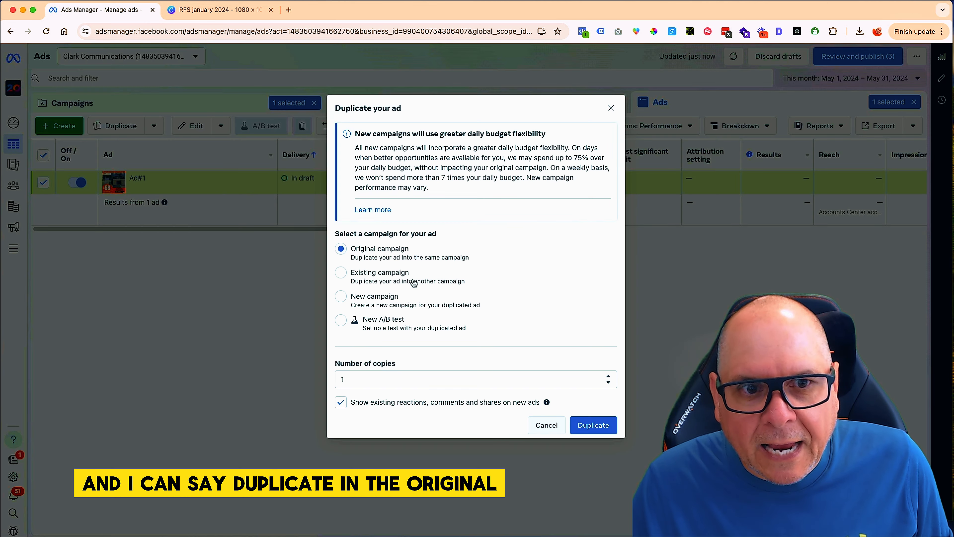
{"action": "left_click", "coordinate": [609, 376]}
{"action": "left_click", "coordinate": [609, 377]}
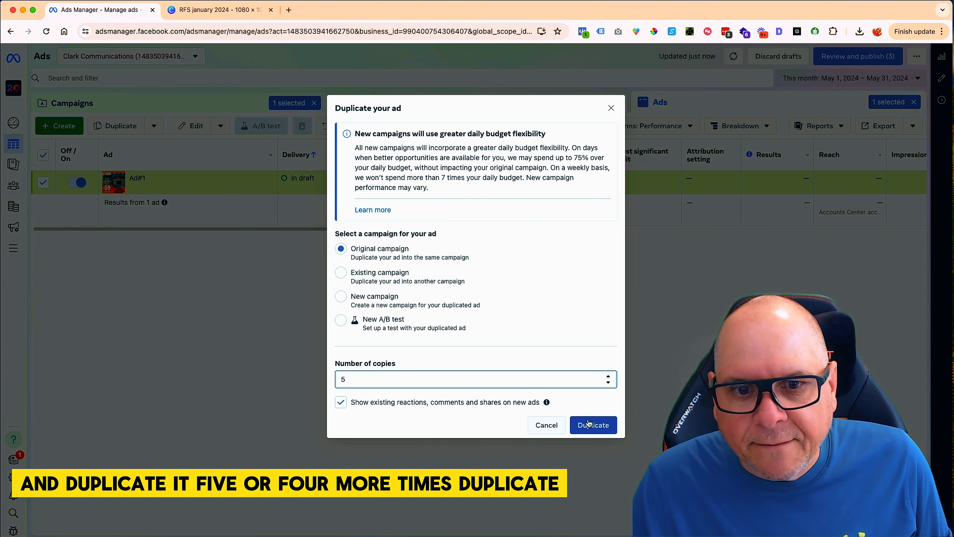
{"action": "left_click", "coordinate": [609, 383]}
{"action": "left_click", "coordinate": [597, 426]}
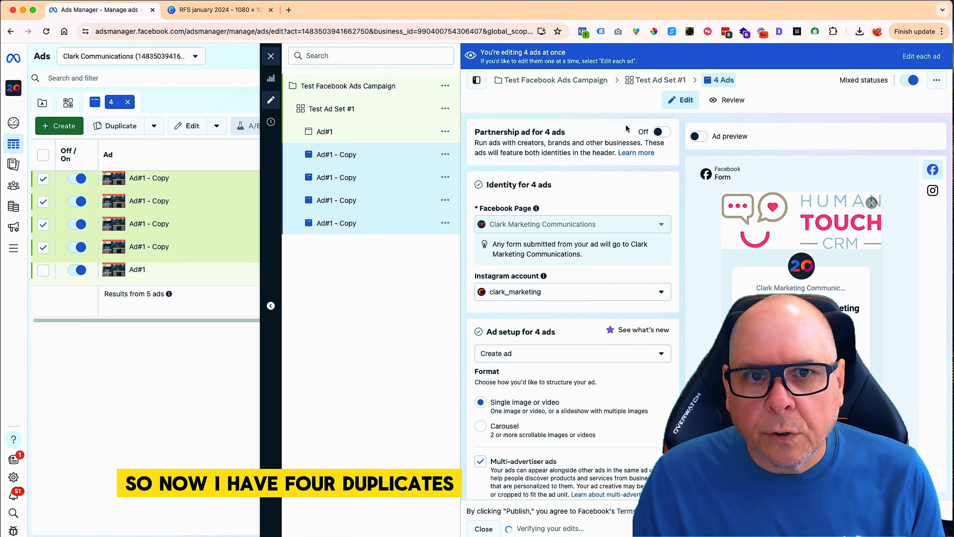
- Open the first duplicated ad on its own and rename it Ad#2
{"action": "left_click", "coordinate": [356, 161]}
{"action": "left_click_drag", "start_coordinate": [522, 128], "coordinate": [496, 129]}
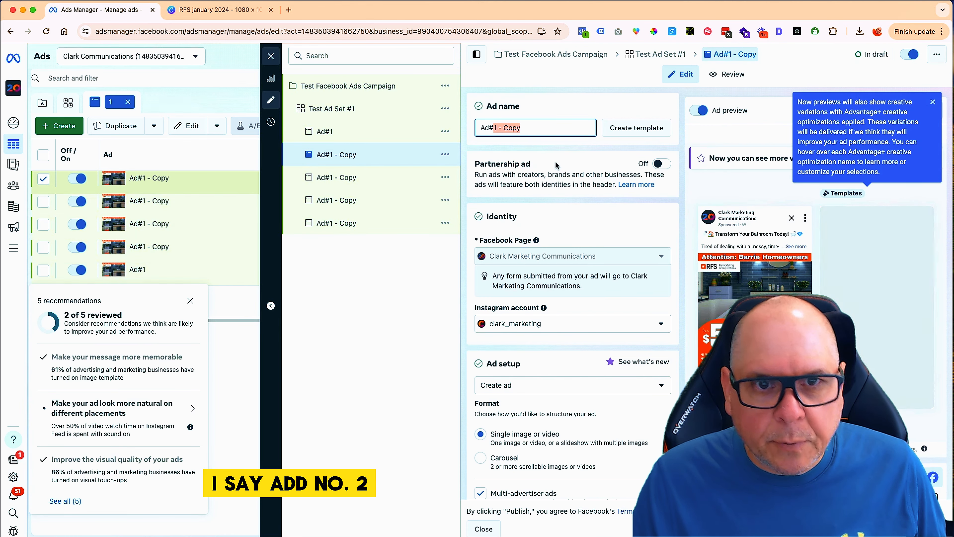
{"action": "type", "text": "2"}
{"action": "left_click", "coordinate": [634, 223]}
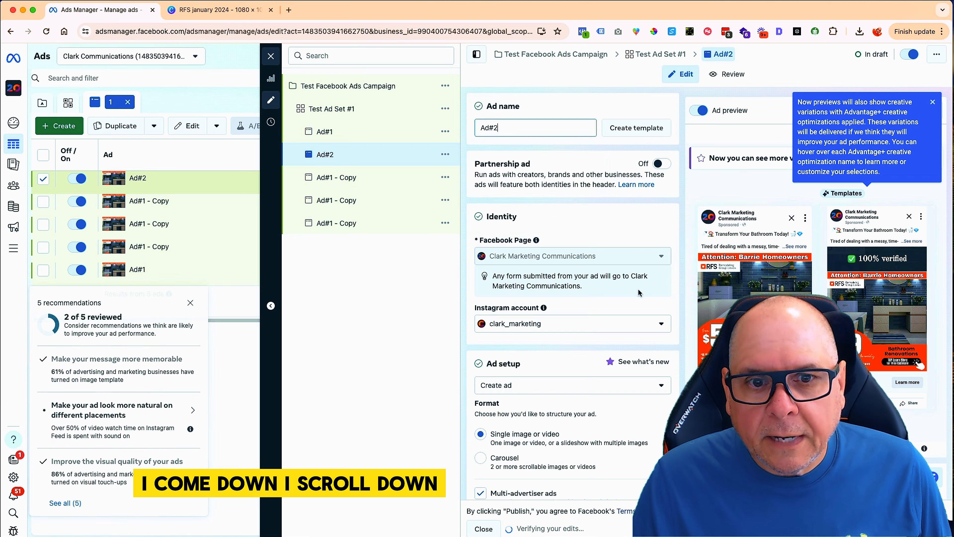
- Replace Ad#2's image with the untitled 2048 × 1152 account image, using the recommended 1:1 crop and the default optimizations
{"action": "scroll", "coordinate": [638, 264], "scroll_direction": "down", "scroll_amount": 10}
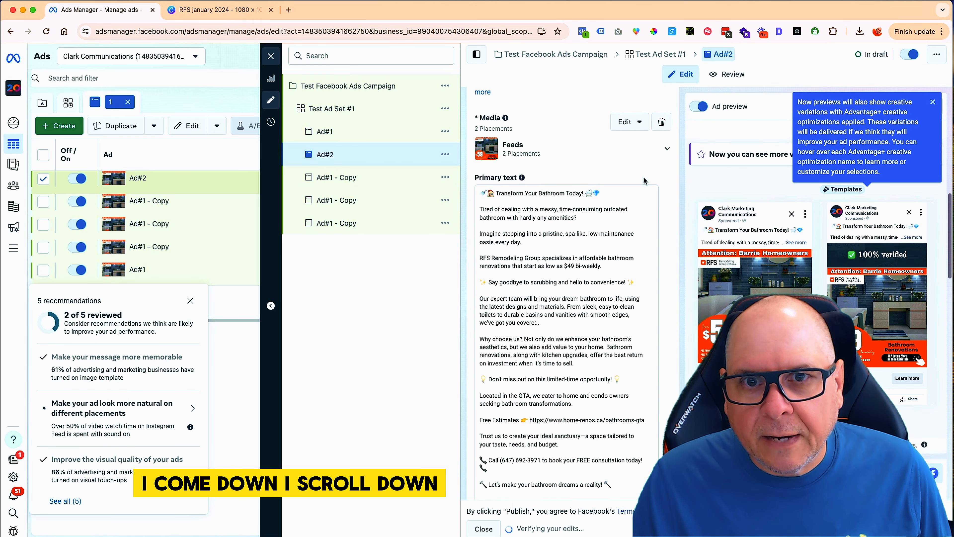
{"action": "left_click", "coordinate": [661, 122]}
{"action": "left_click", "coordinate": [543, 135]}
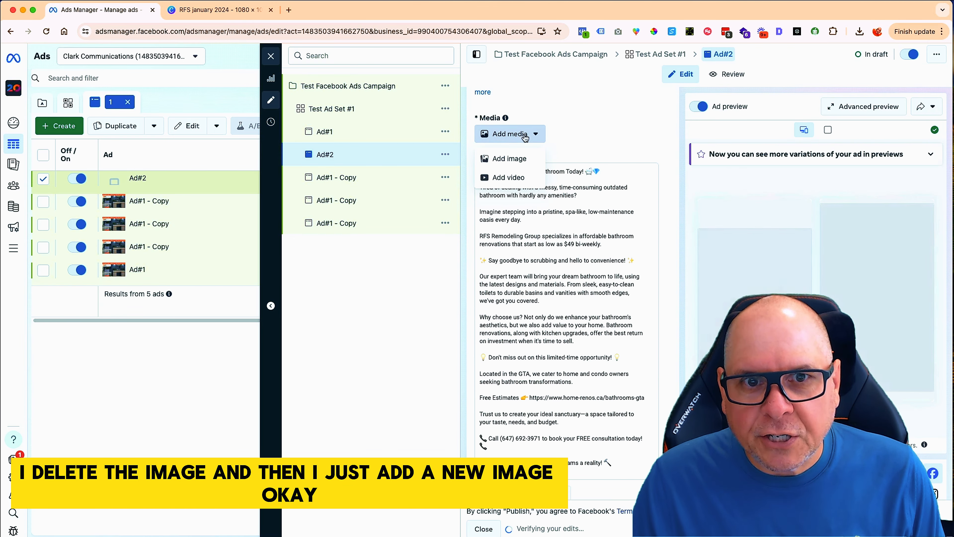
{"action": "left_click", "coordinate": [512, 160]}
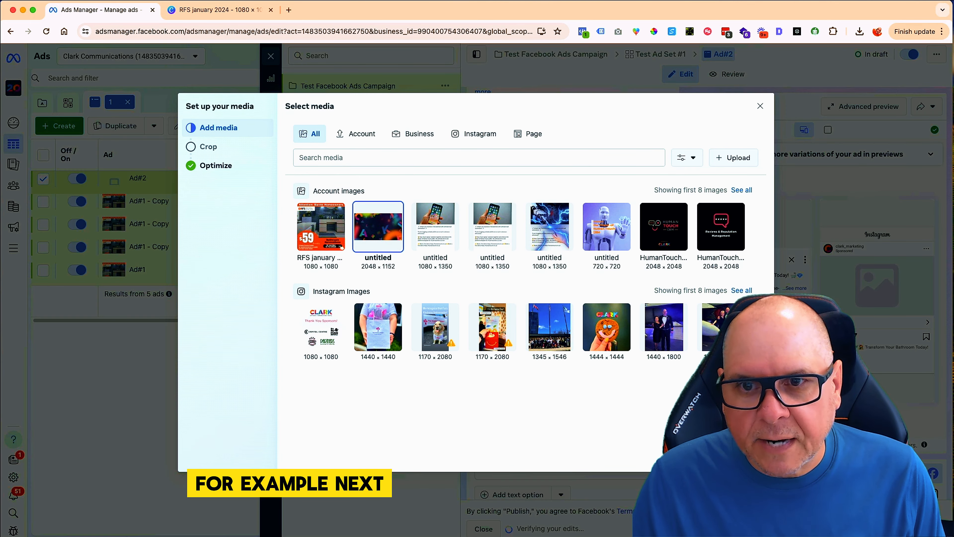
{"action": "left_click", "coordinate": [752, 456]}
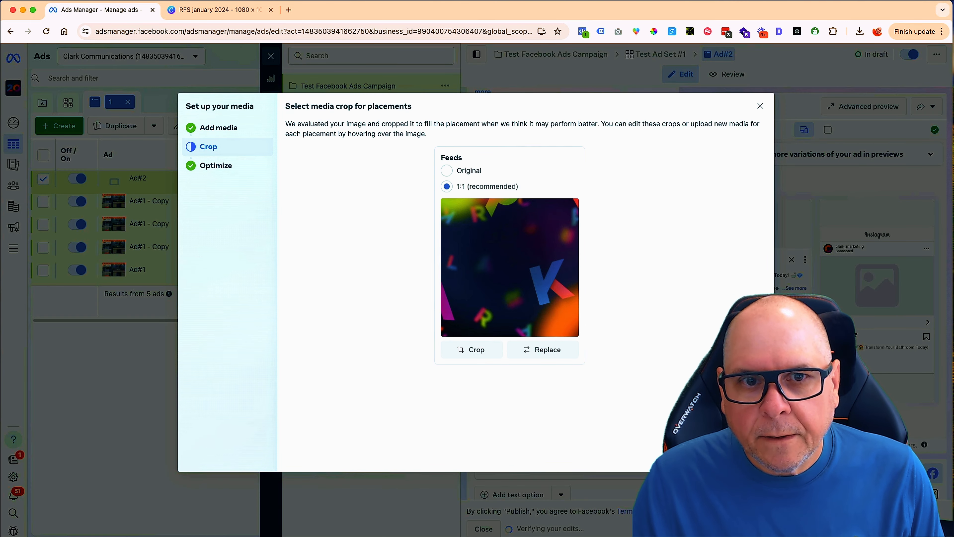
{"action": "left_click", "coordinate": [752, 457]}
{"action": "scroll", "coordinate": [526, 280], "scroll_direction": "down", "scroll_amount": 1}
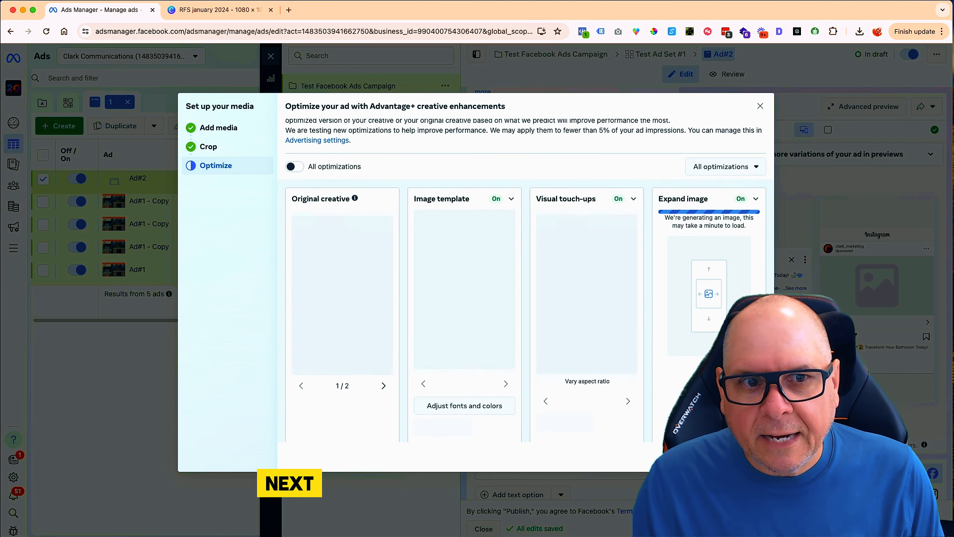
{"action": "scroll", "coordinate": [525, 280], "scroll_direction": "up", "scroll_amount": 1}
{"action": "left_click", "coordinate": [752, 457]}
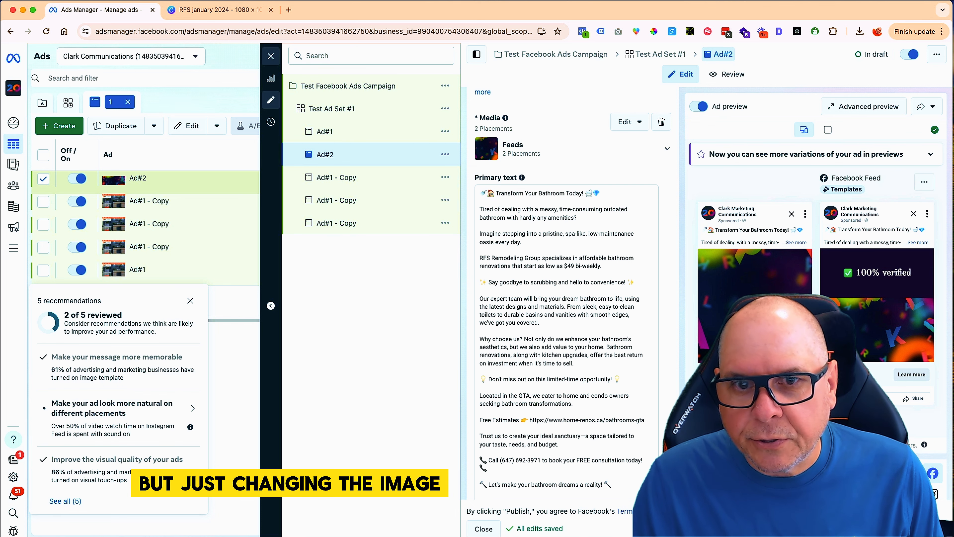
- Open the first remaining Ad#1 - Copy and rename it Ad#3
{"action": "left_click", "coordinate": [349, 183]}
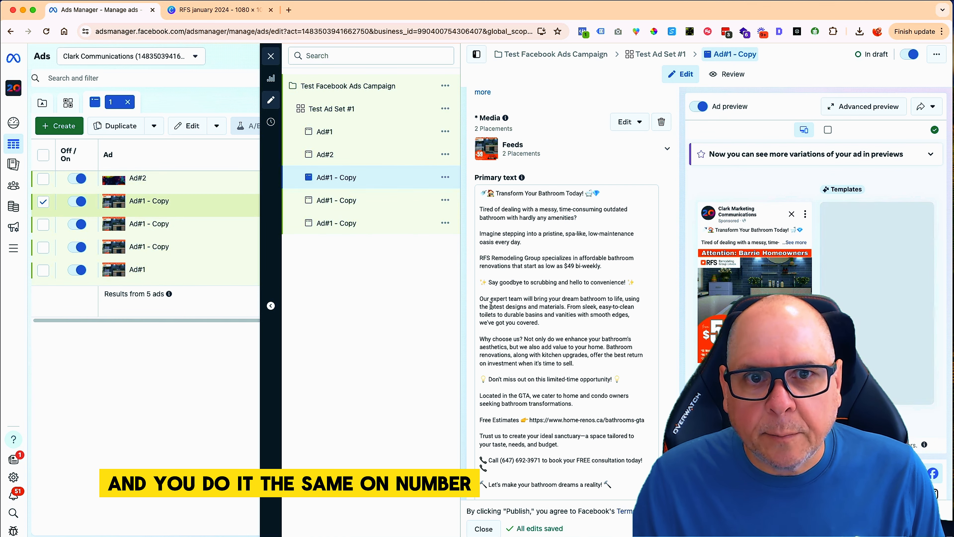
{"action": "scroll", "coordinate": [593, 205], "scroll_direction": "up", "scroll_amount": 15}
{"action": "left_click_drag", "start_coordinate": [526, 129], "coordinate": [493, 129]}
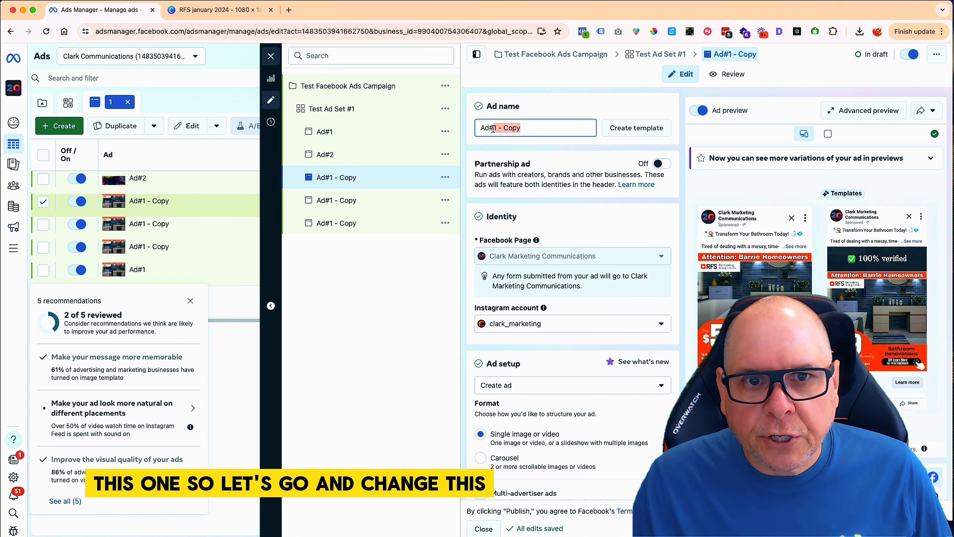
{"action": "type", "text": "3"}
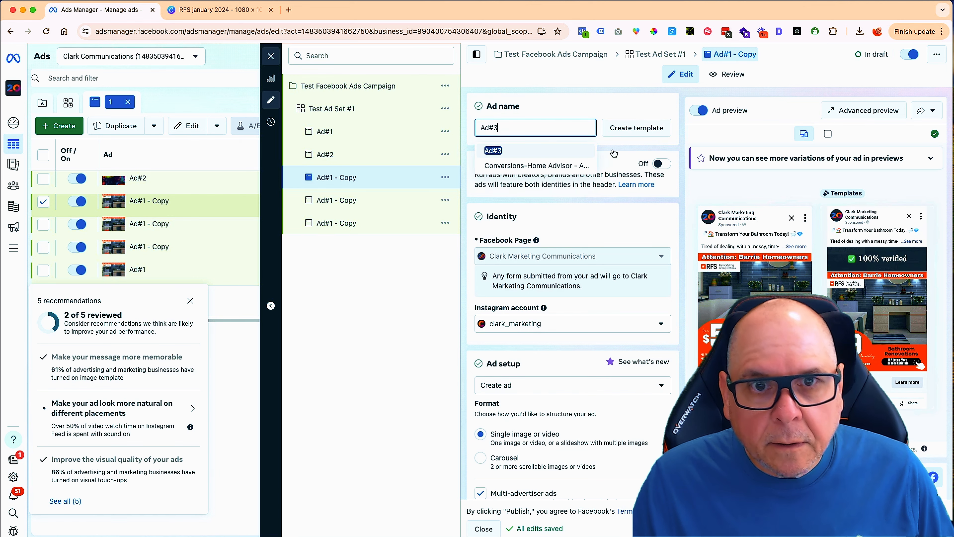
{"action": "left_click", "coordinate": [616, 105]}
- Replace Ad#3's image with the untitled 720 × 720 robot image from the account images, accepting the default crop and optimizations
{"action": "scroll", "coordinate": [628, 317], "scroll_direction": "down", "scroll_amount": 10}
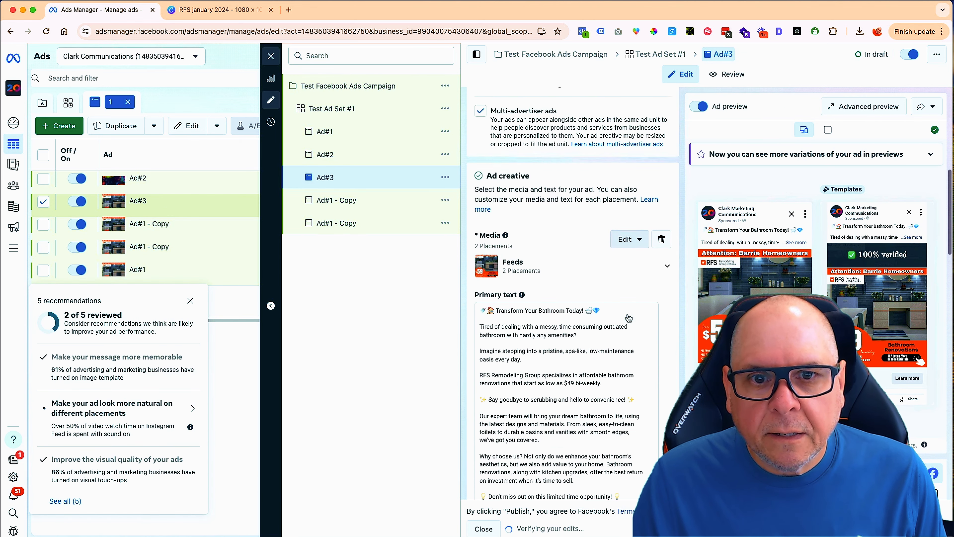
{"action": "scroll", "coordinate": [628, 317], "scroll_direction": "down", "scroll_amount": 1}
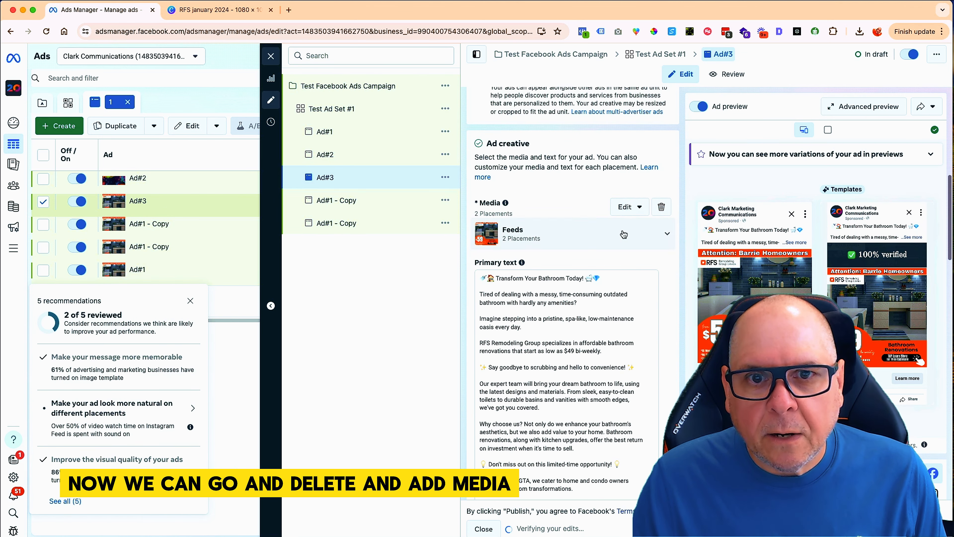
{"action": "left_click", "coordinate": [661, 207]}
{"action": "left_click", "coordinate": [510, 218]}
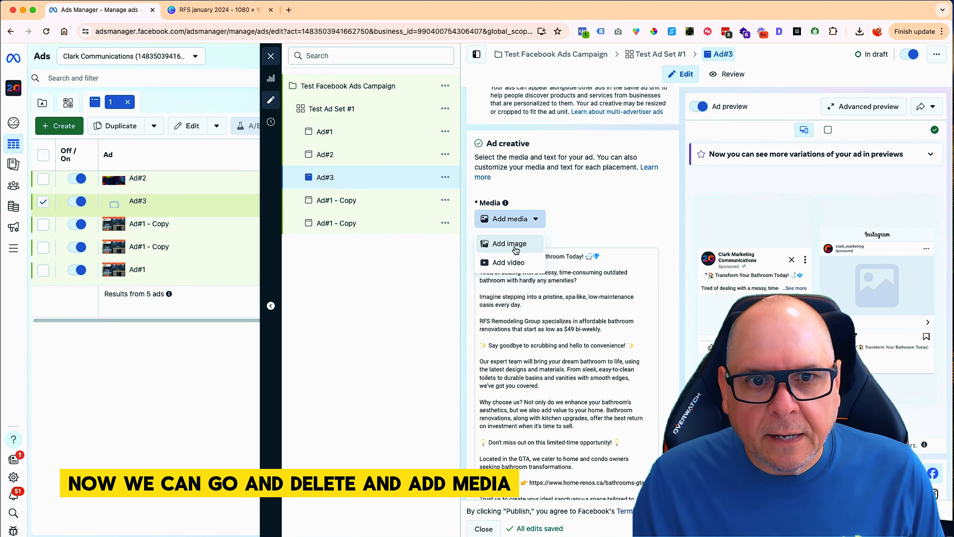
{"action": "left_click", "coordinate": [510, 244]}
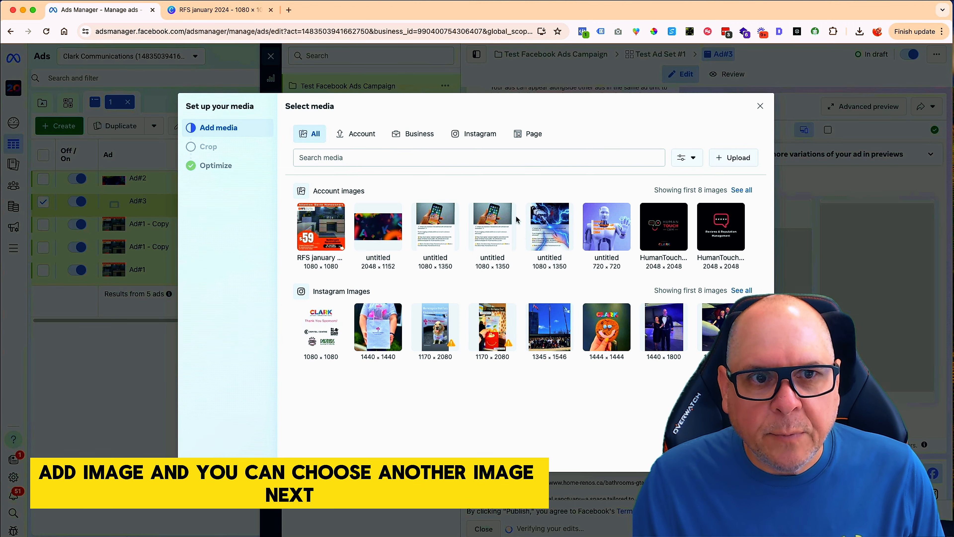
{"action": "left_click", "coordinate": [612, 234]}
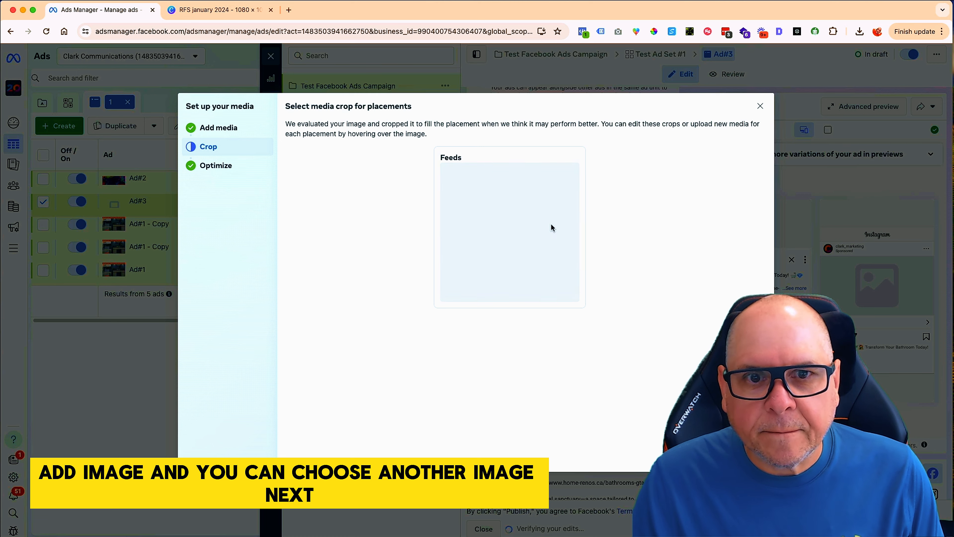
{"action": "left_click", "coordinate": [751, 457]}
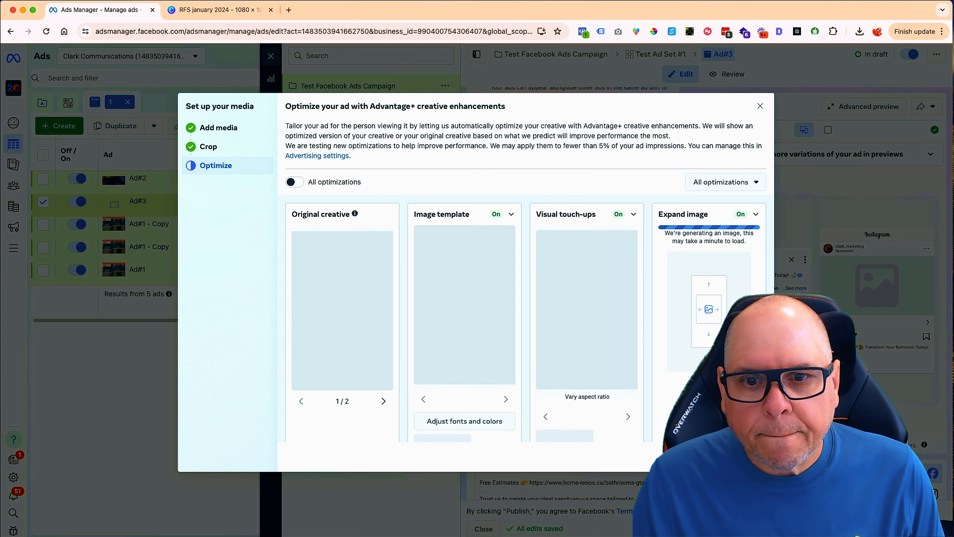
{"action": "scroll", "coordinate": [526, 280], "scroll_direction": "down", "scroll_amount": 2}
{"action": "left_click", "coordinate": [751, 456]}
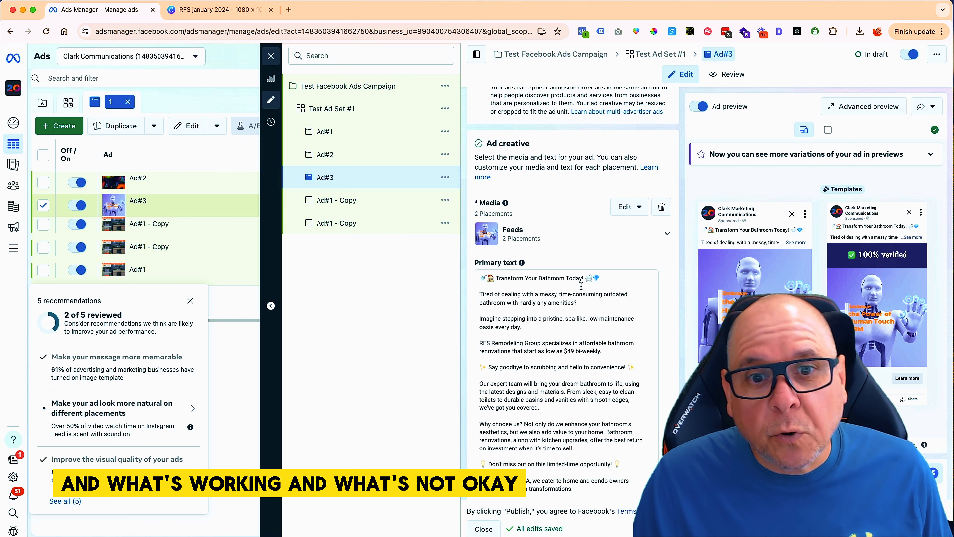
- Close the ad editor, return to the campaign list and delete Test Facebook Ads Campaign
{"action": "left_click", "coordinate": [276, 58]}
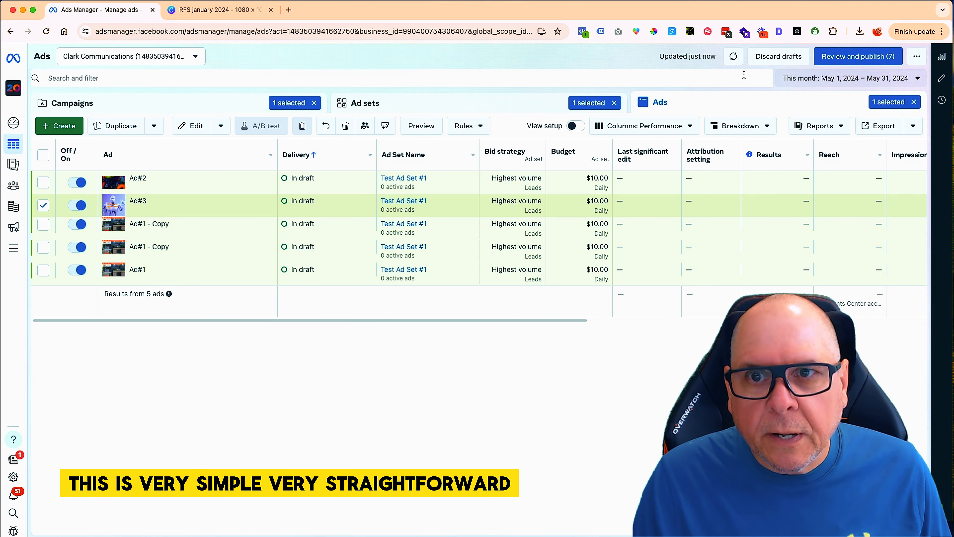
{"action": "left_click", "coordinate": [72, 102]}
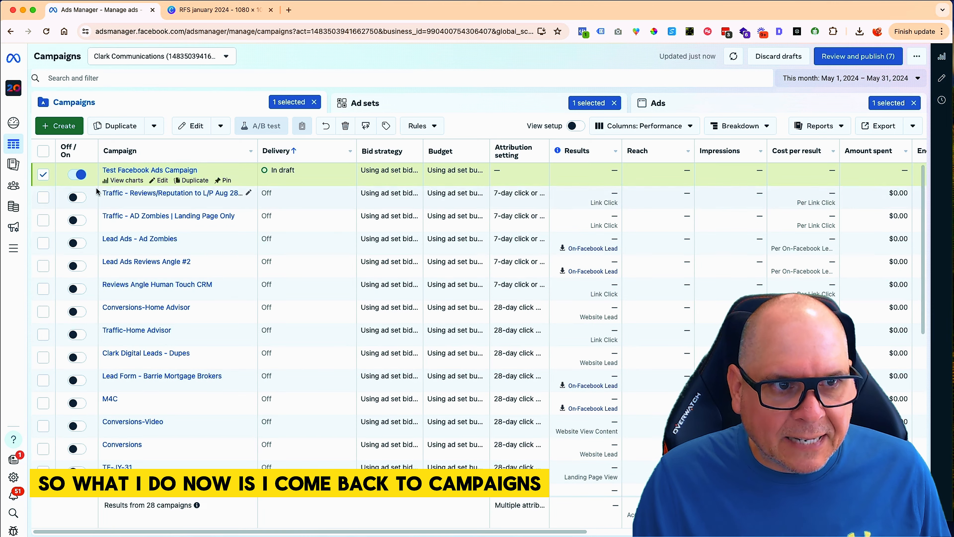
{"action": "left_click", "coordinate": [345, 126]}
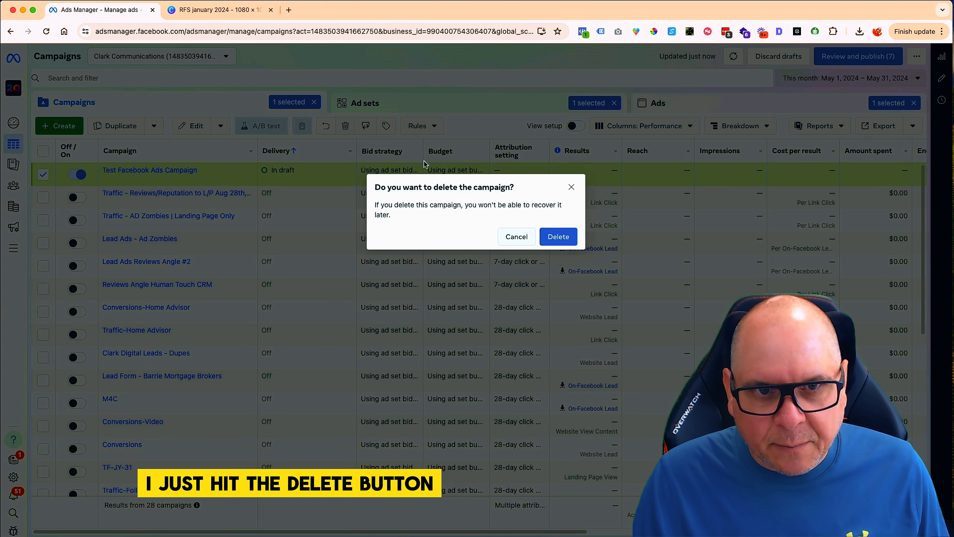
{"action": "left_click", "coordinate": [559, 237]}
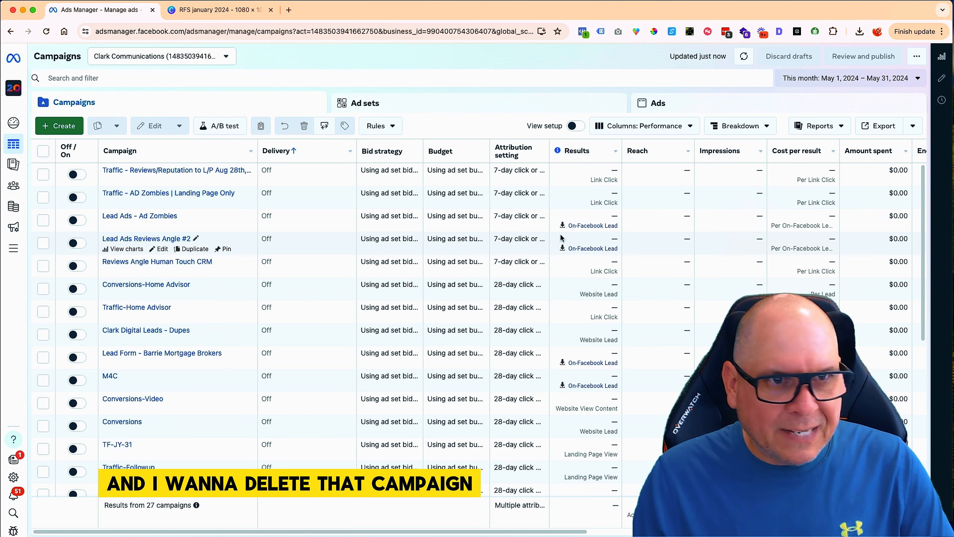